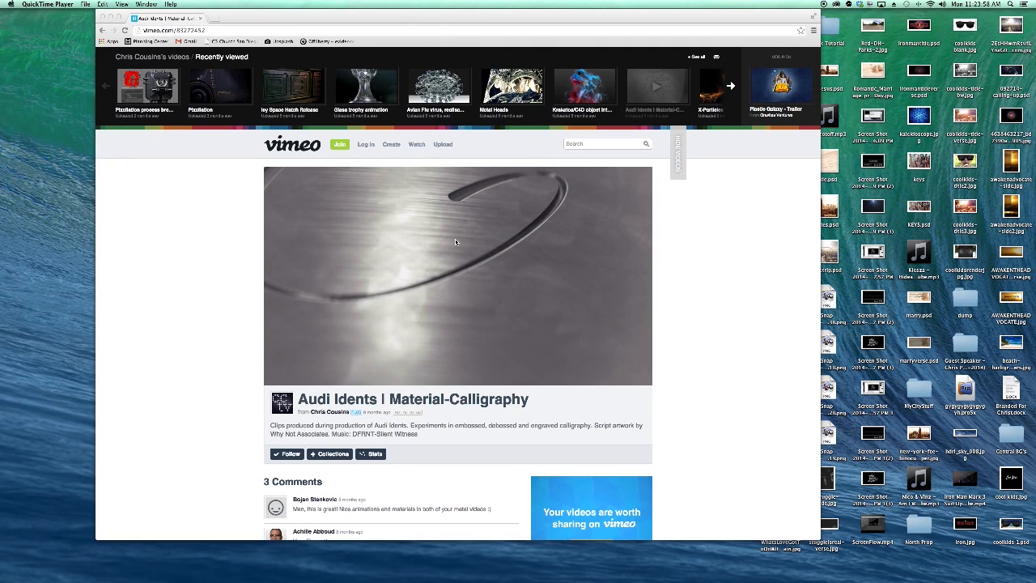
# Play the Audi Idents Material-Calligraphy reference video to study the engraved script writing on, pausing at the finished phrase.
pyautogui.click(455, 239)
pyautogui.click(282, 378)
pyautogui.click(281, 373)
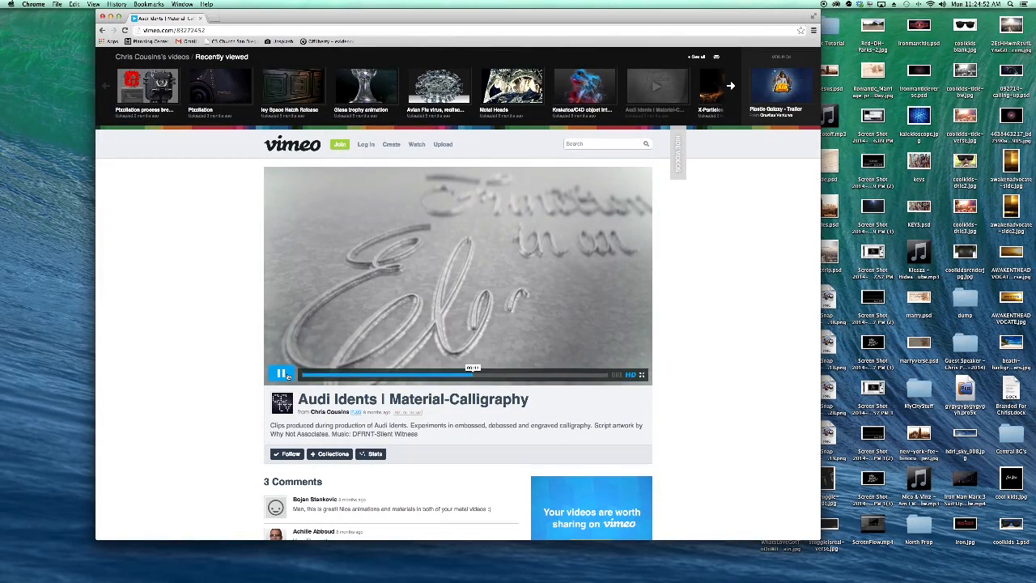
pyautogui.click(280, 374)
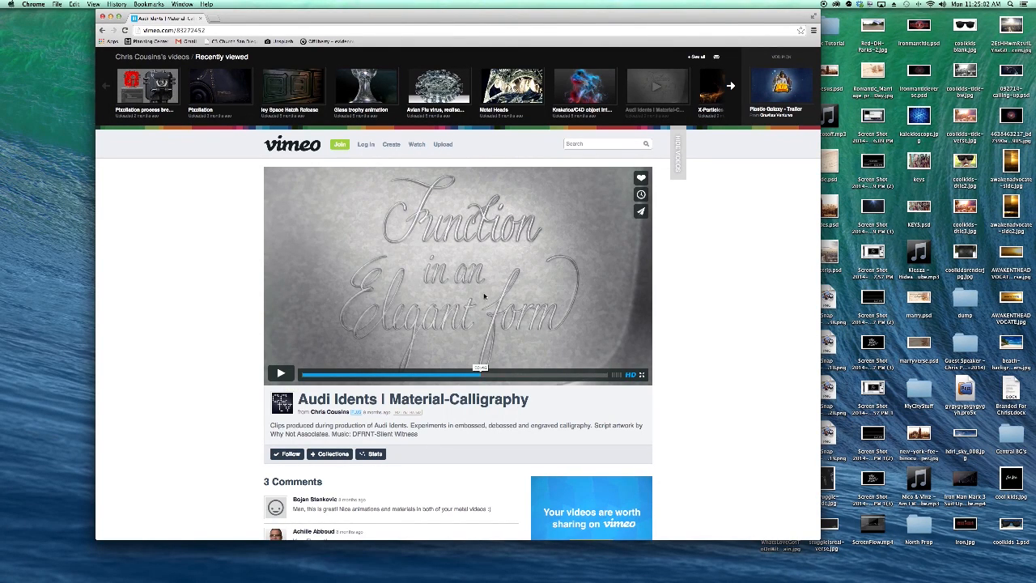
# Search the web in a new browser tab for "cac champagne font" and open its Font Squirrel page.
pyautogui.click(212, 17)
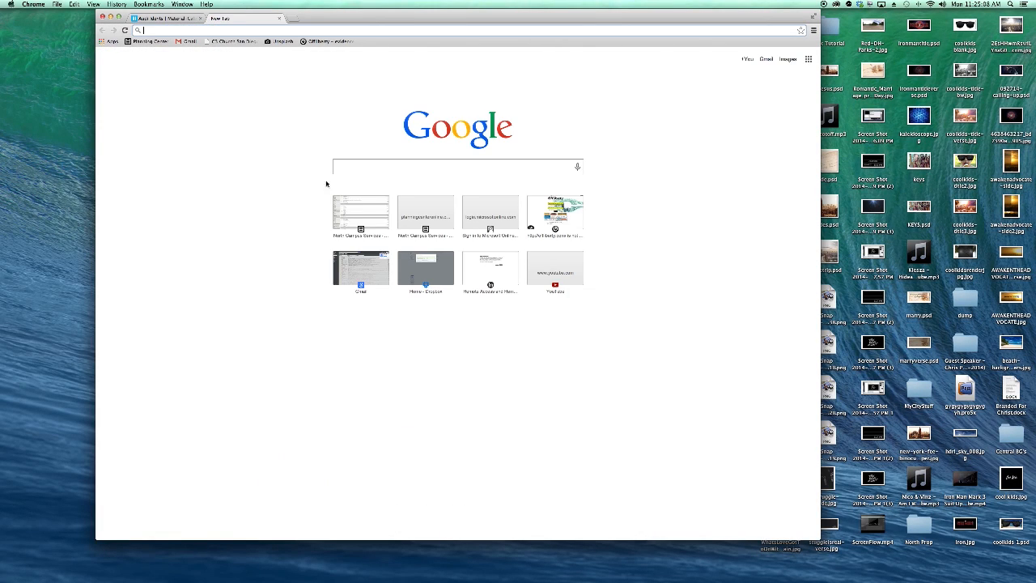
pyautogui.write('cac')
pyautogui.press('BackSpace')
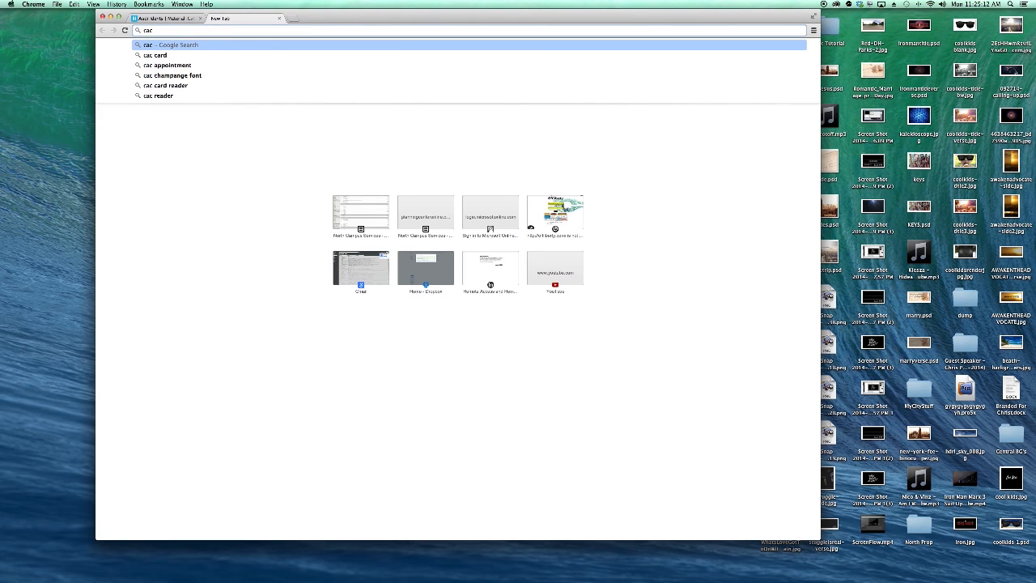
pyautogui.write('champagne font')
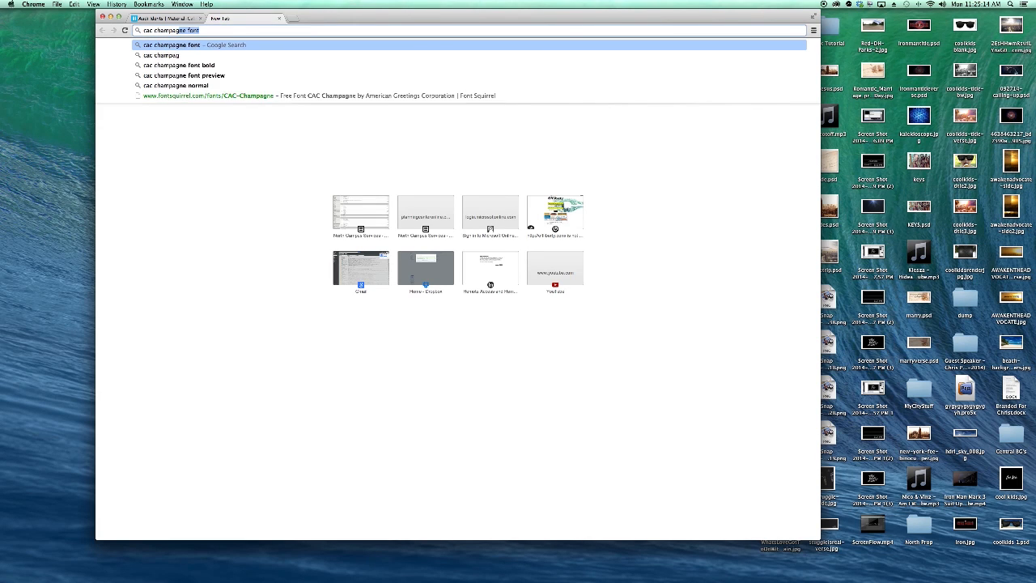
pyautogui.press('Return')
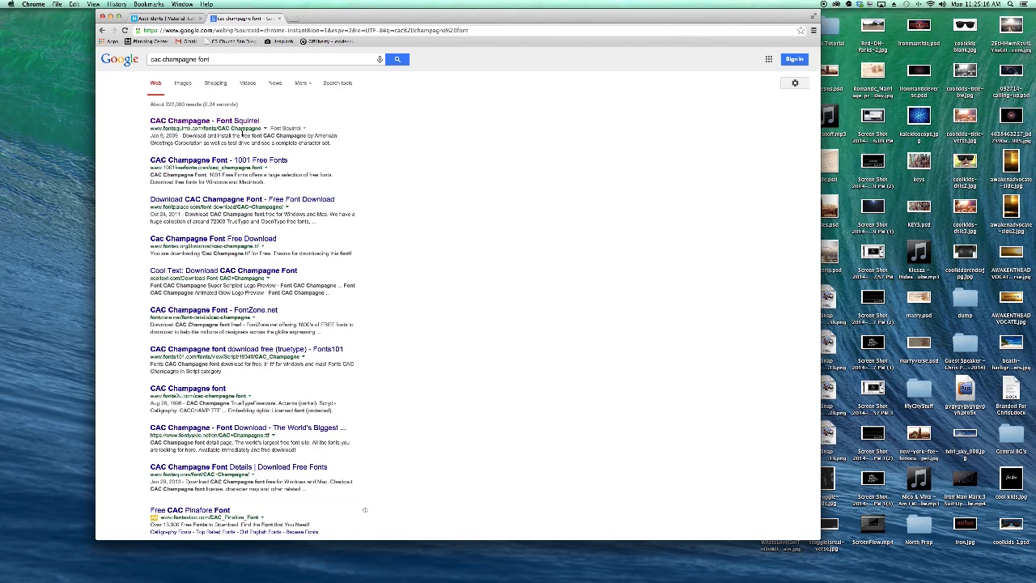
pyautogui.click(219, 120)
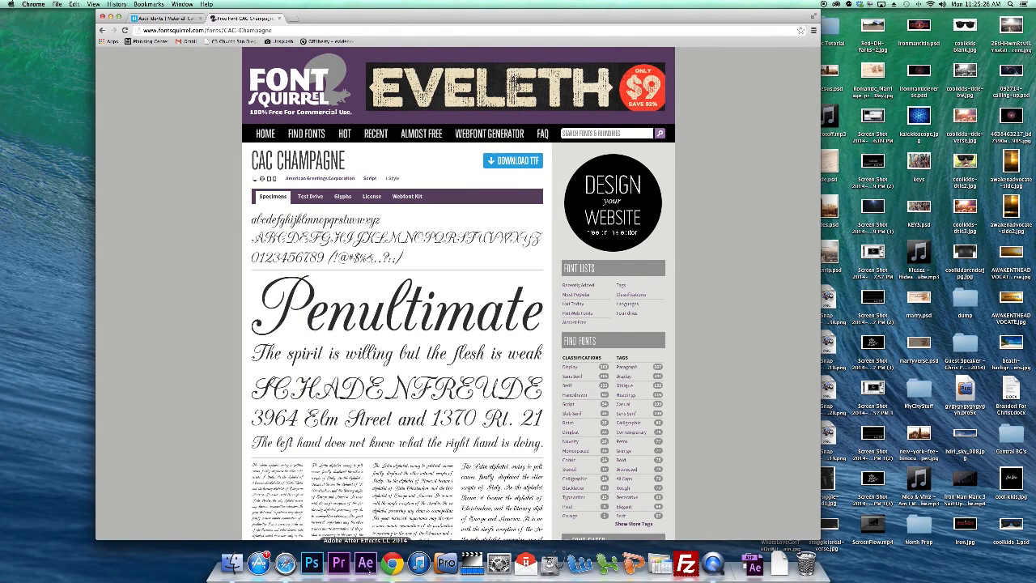
# Switch to After Effects, dismiss the ray-tracing warning and create a new composition named "script ae".
pyautogui.click(367, 569)
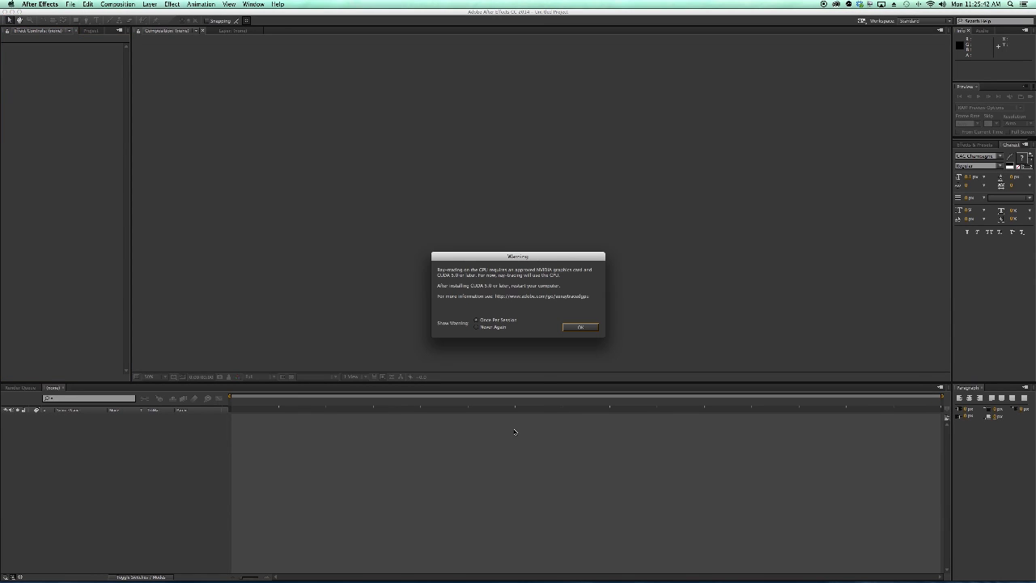
pyautogui.click(580, 328)
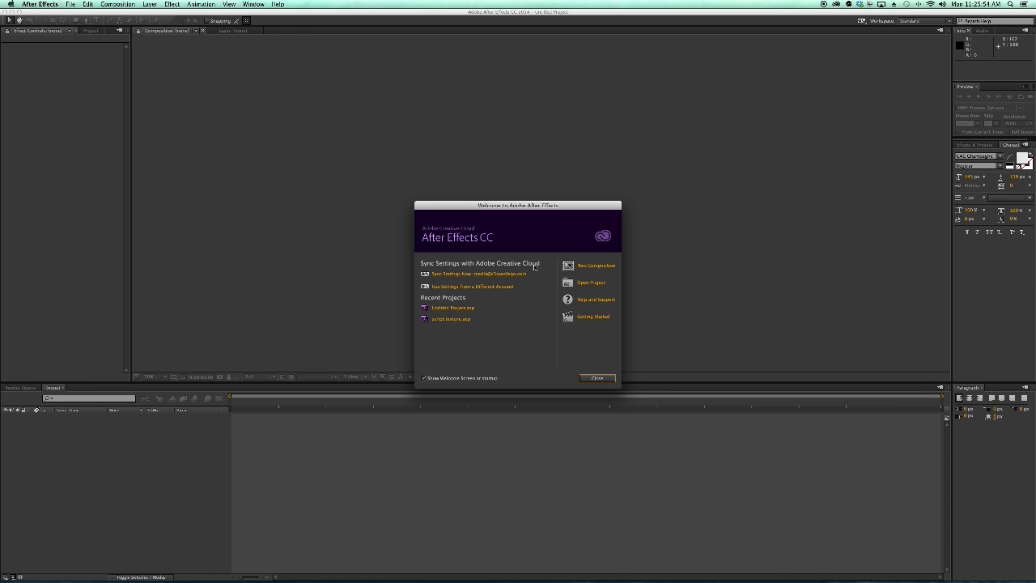
pyautogui.moveTo(513, 206); pyautogui.dragTo(522, 156)
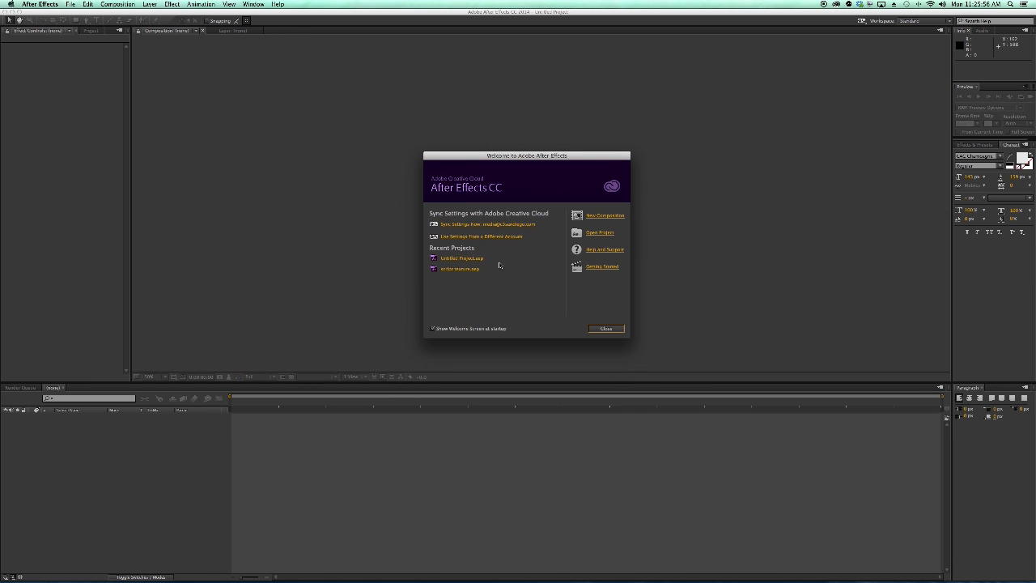
pyautogui.click(596, 218)
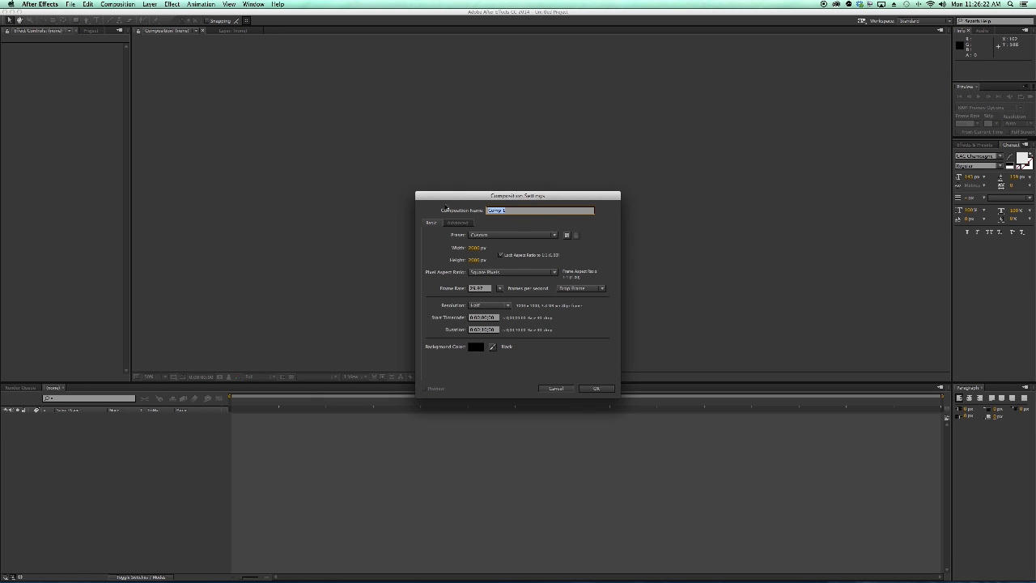
pyautogui.write('ae')
pyautogui.press('Return')
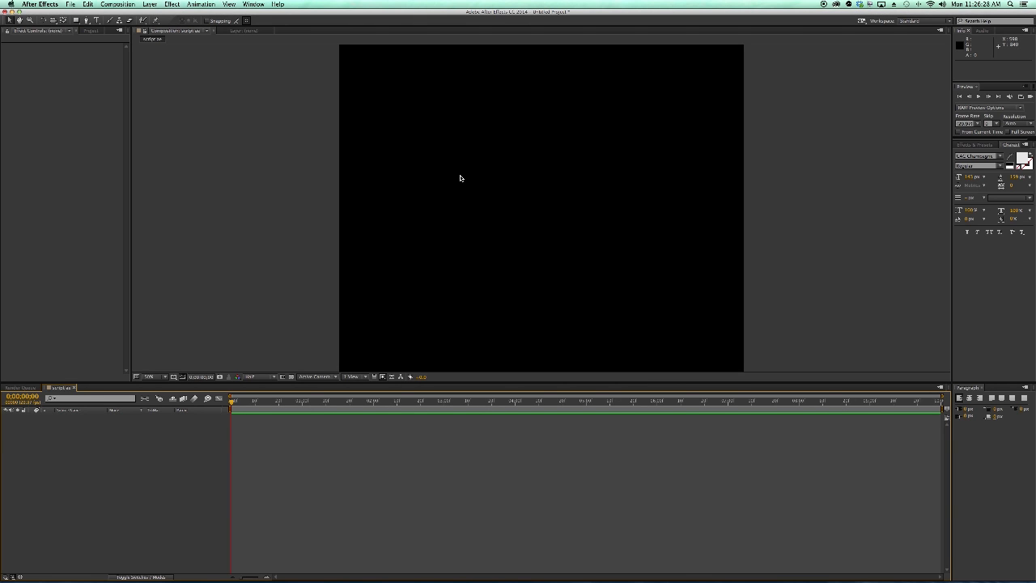
# Add a text layer reading "Quality" to the composition.
pyautogui.click(151, 5)
pyautogui.moveTo(159, 14)
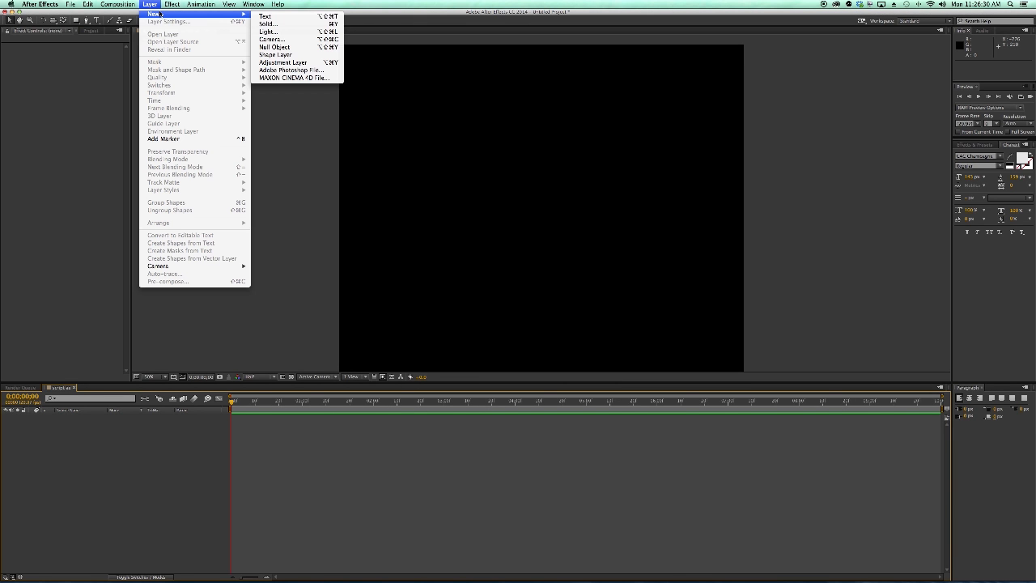
pyautogui.click(292, 21)
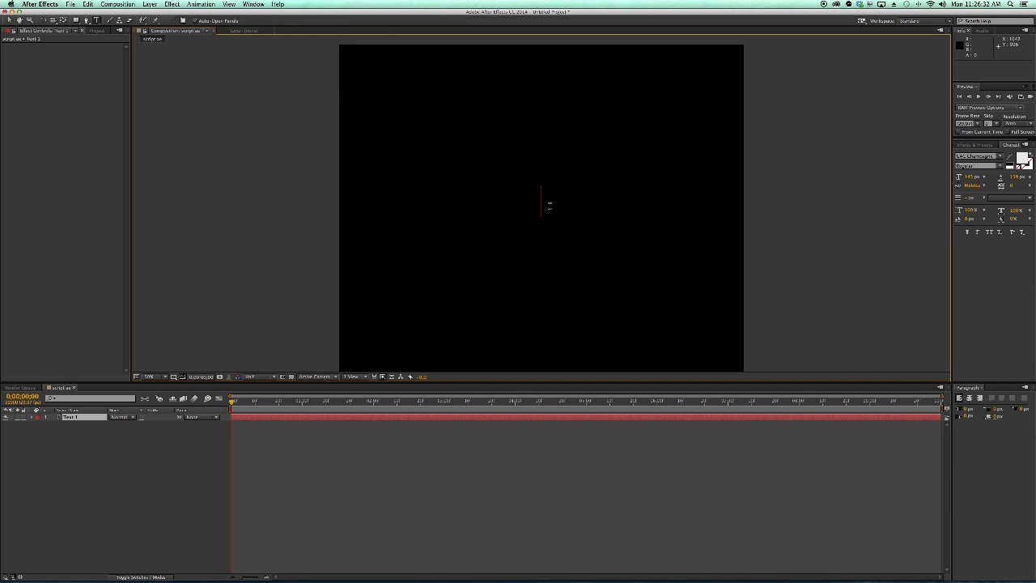
pyautogui.write('Quality')
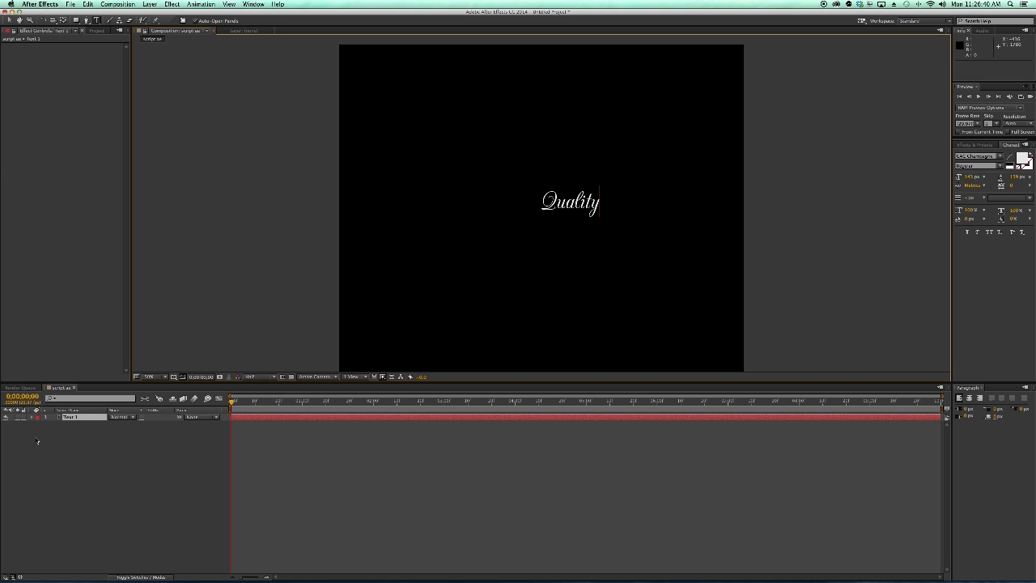
pyautogui.click(71, 417)
# Turn on the title/action safe guides in the composition view.
pyautogui.click(173, 376)
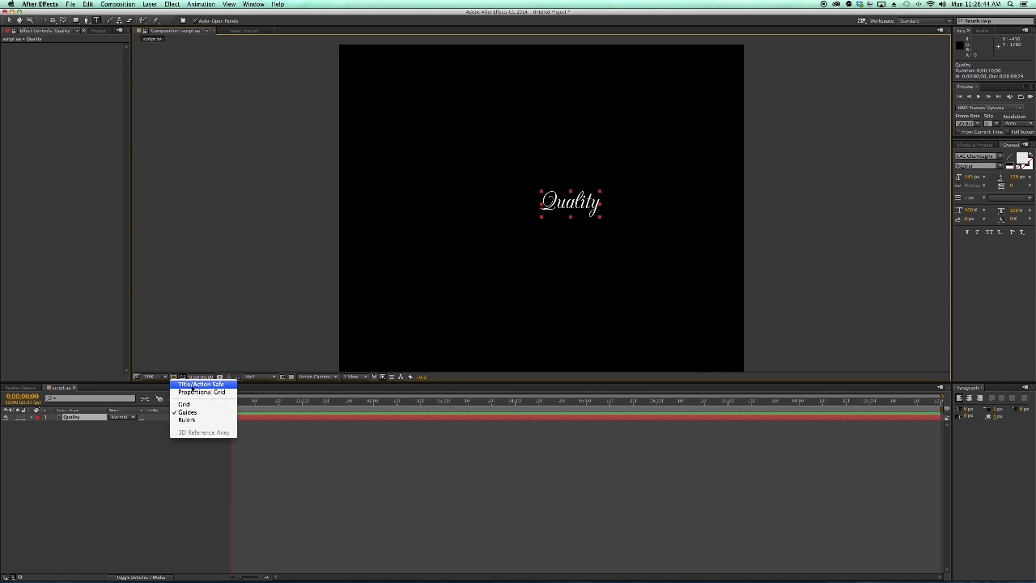
pyautogui.click(194, 385)
pyautogui.click(174, 377)
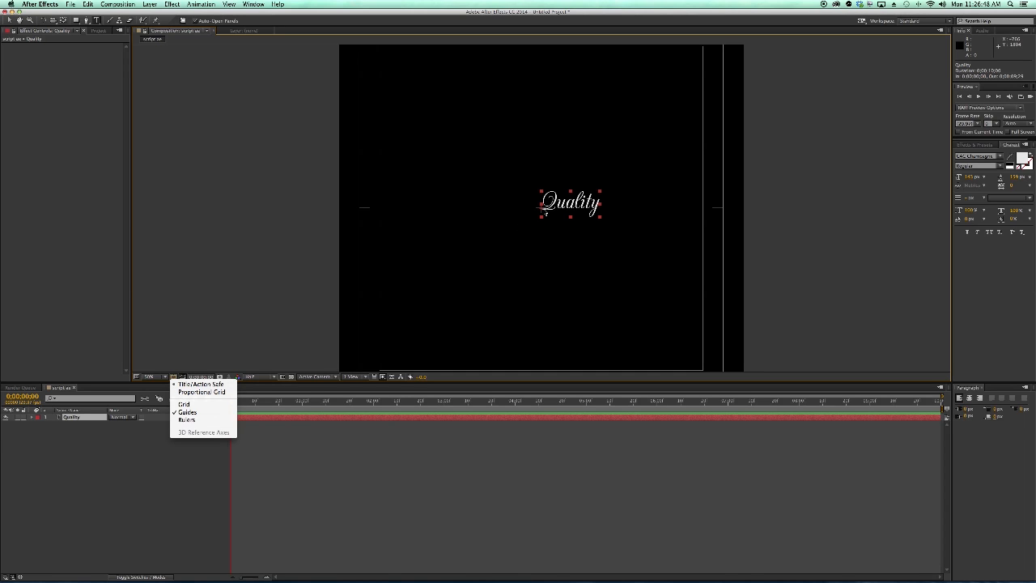
pyautogui.click(76, 467)
# Set the Quality layer's anchor point to about 147, -17 to centre the text, and scale it up to over three times its size.
pyautogui.click(78, 417)
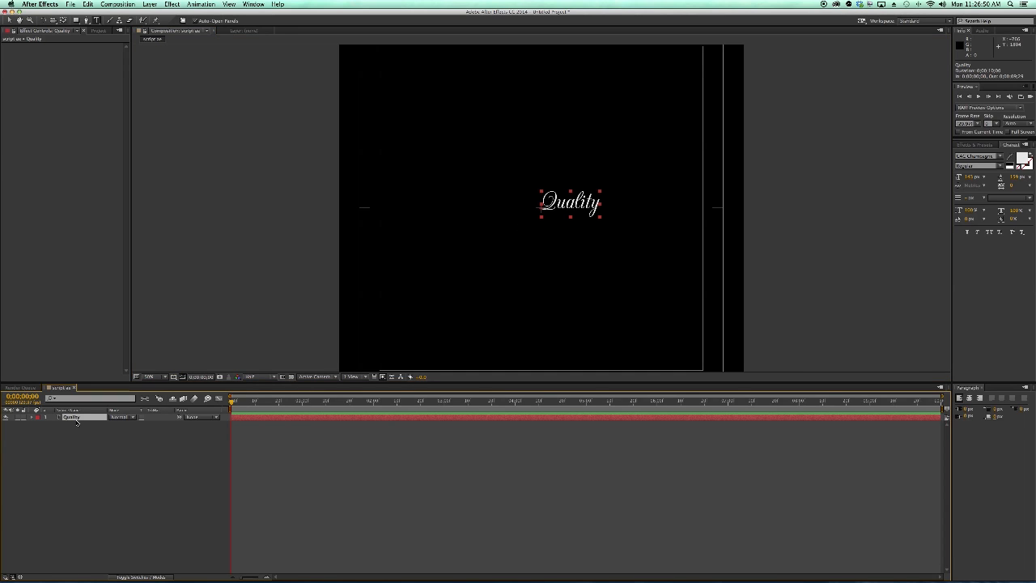
pyautogui.press('a')
pyautogui.moveTo(110, 428)
pyautogui.mouseDown()
pyautogui.moveTo(177, 437)
pyautogui.moveTo(120, 428)
pyautogui.mouseUp()
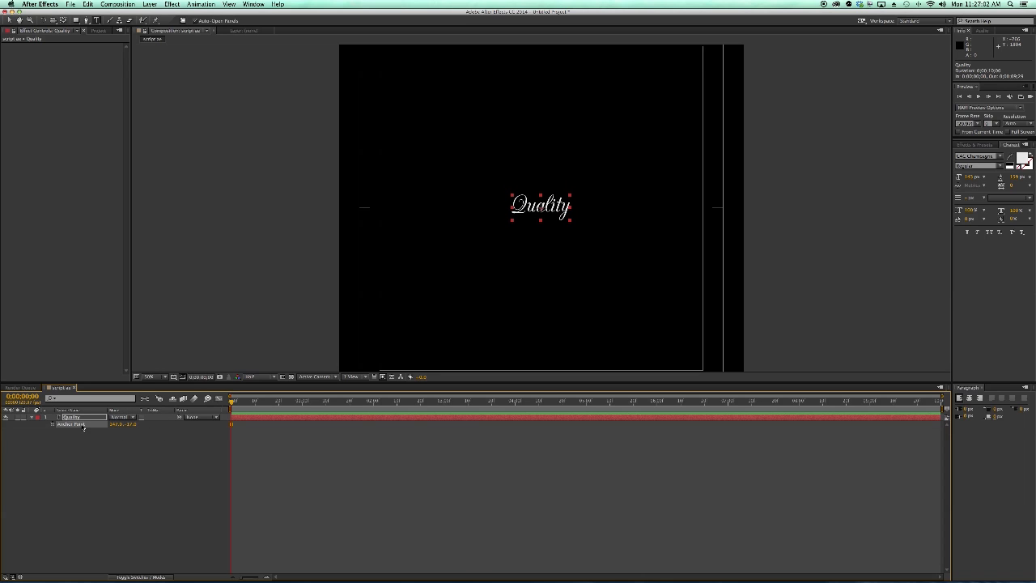
pyautogui.press('s')
pyautogui.moveTo(121, 426); pyautogui.dragTo(223, 425)
pyautogui.click(70, 417)
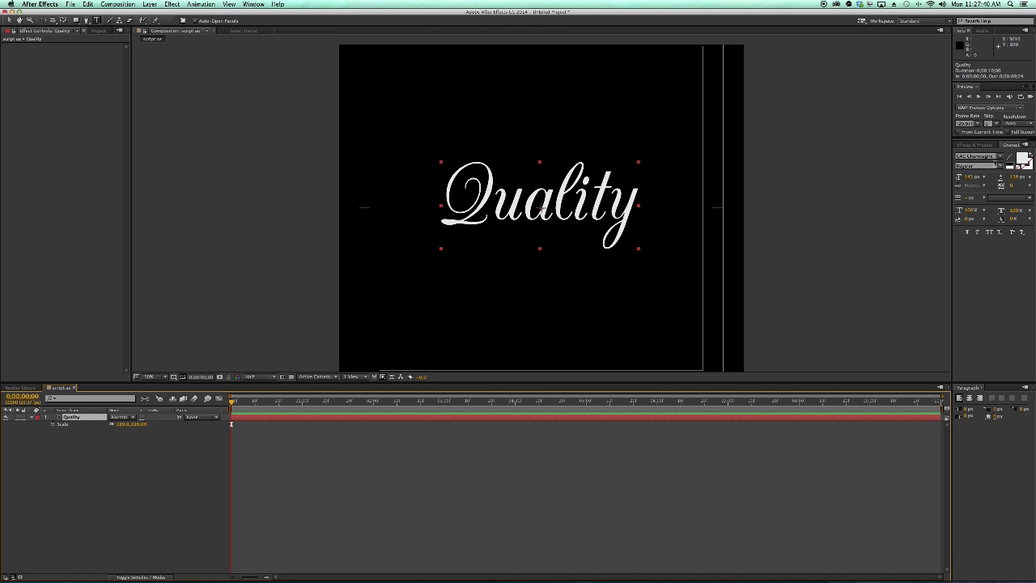
# Search the effects and presets for "stroke".
pyautogui.click(984, 145)
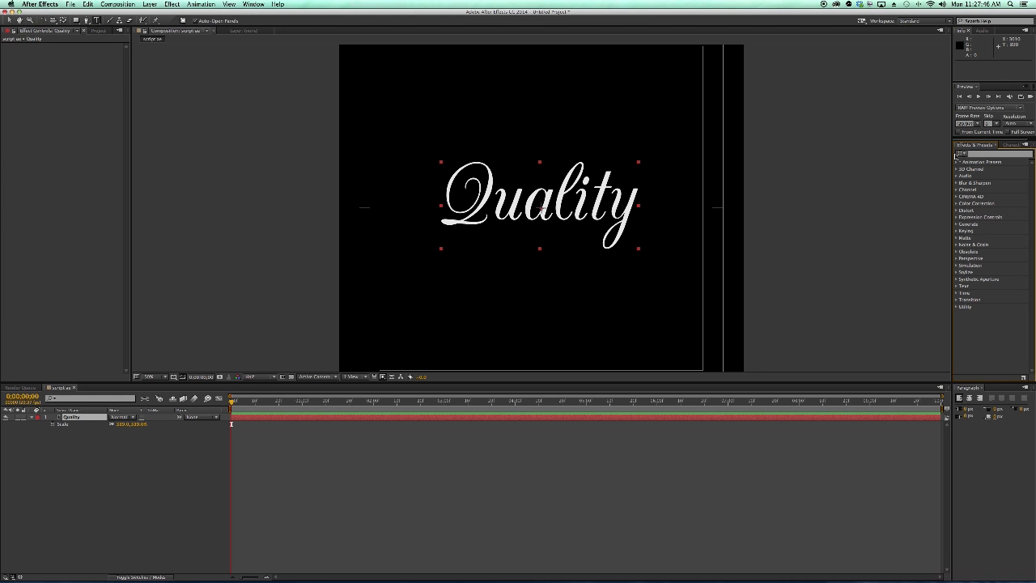
pyautogui.click(979, 155)
pyautogui.write('stroke')
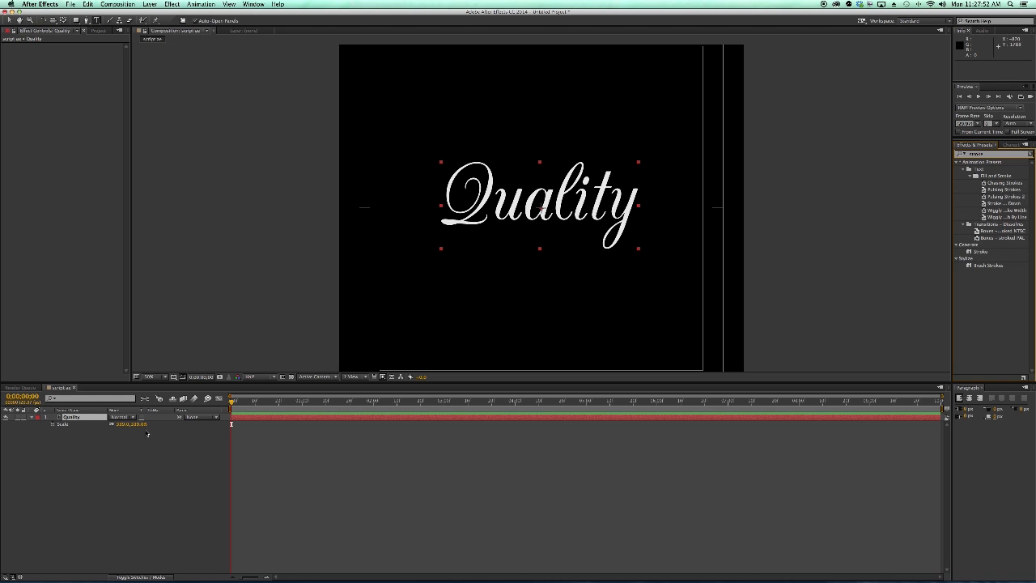
# Draw a closed pen mask on the Quality layer loosely around the letter Q to isolate it.
pyautogui.click(77, 419)
pyautogui.click(87, 19)
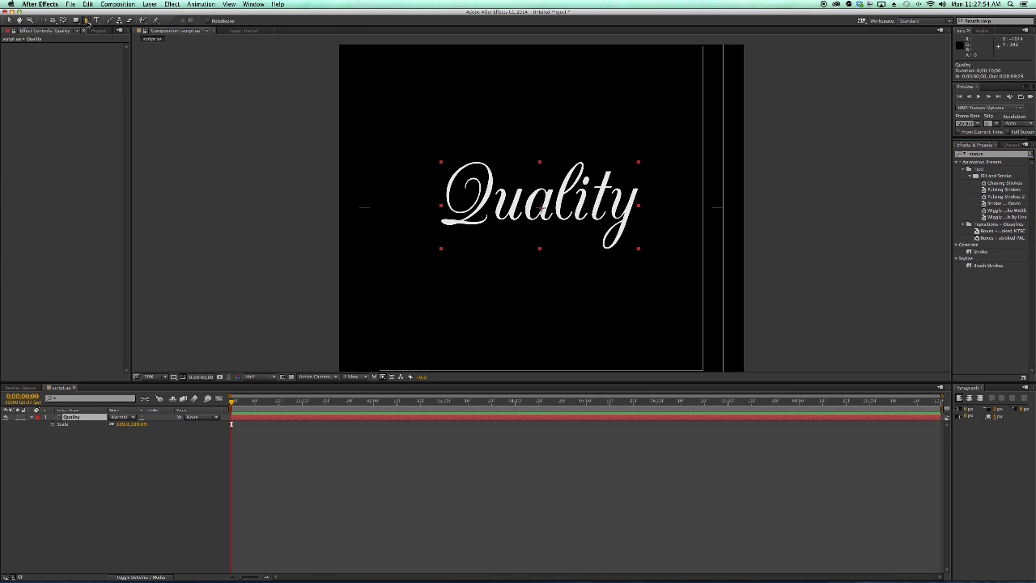
pyautogui.click(445, 153)
pyautogui.click(496, 155)
pyautogui.click(495, 175)
pyautogui.click(492, 226)
pyautogui.click(463, 237)
pyautogui.click(431, 235)
pyautogui.click(437, 212)
pyautogui.click(444, 153)
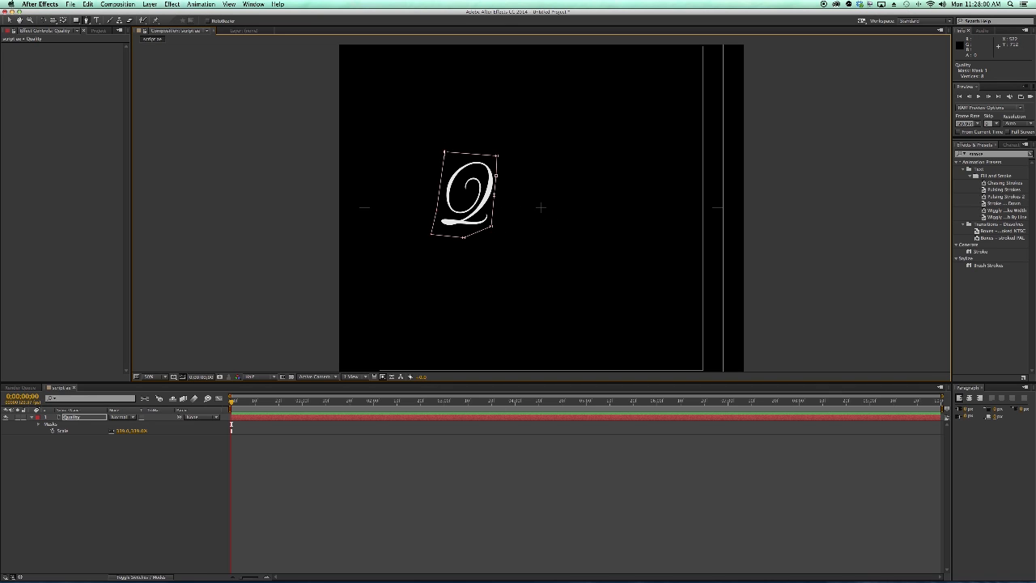
# Trace an open pen mask along the letter Q's stroke, from the inner curl around the loop to the tip of its tail.
pyautogui.click(75, 417)
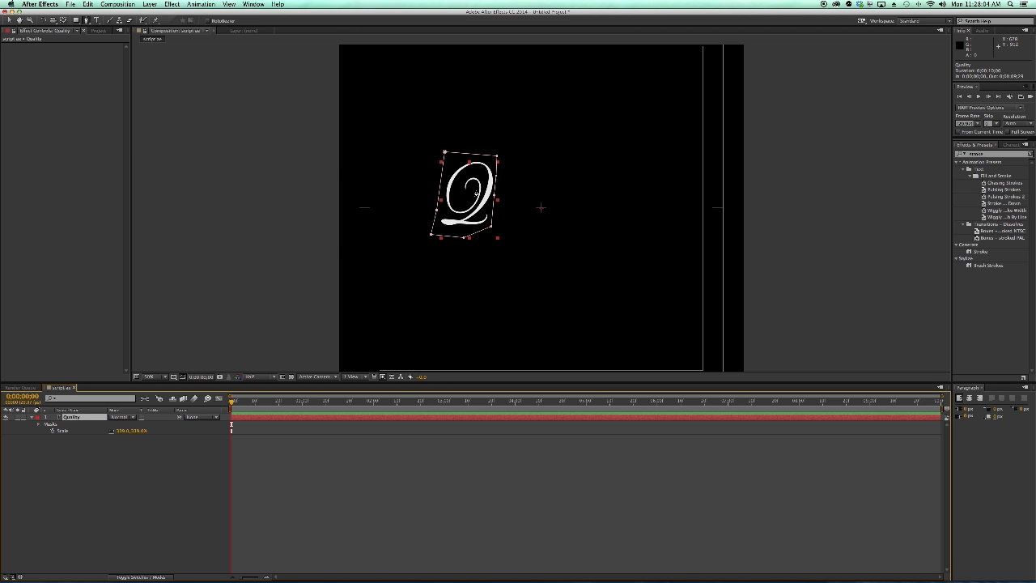
pyautogui.scroll(6, 475, 194)
pyautogui.moveTo(388, 183); pyautogui.dragTo(818, 206)
pyautogui.scroll(-2, 611, 195)
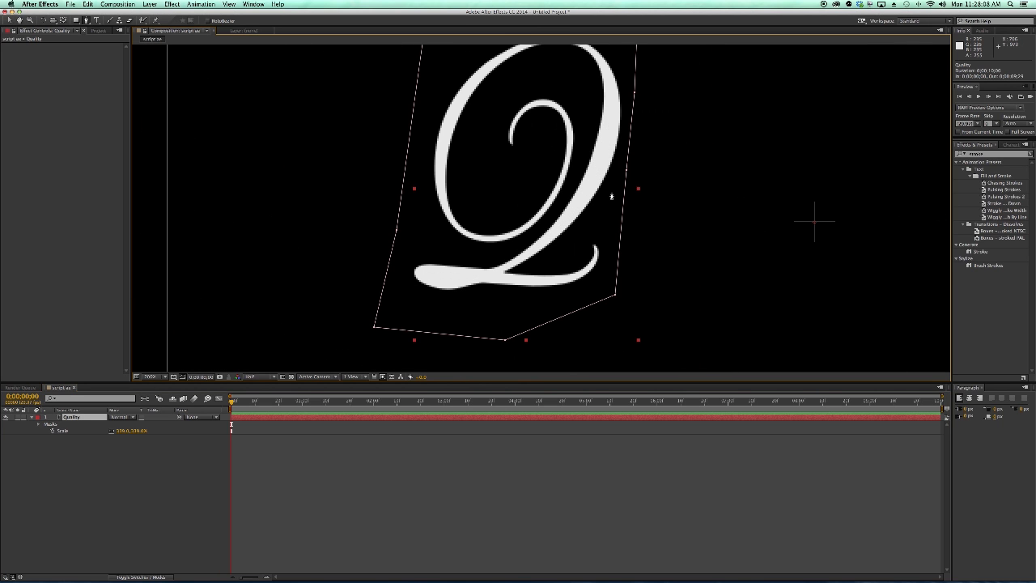
pyautogui.moveTo(566, 170); pyautogui.dragTo(532, 204)
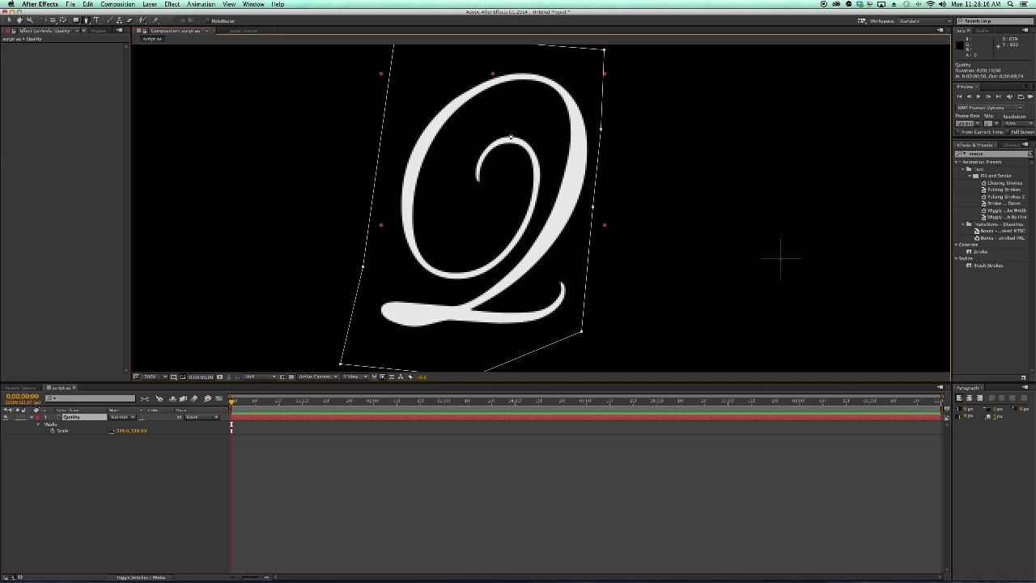
pyautogui.click(478, 186)
pyautogui.click(480, 158)
pyautogui.click(487, 147)
pyautogui.click(501, 140)
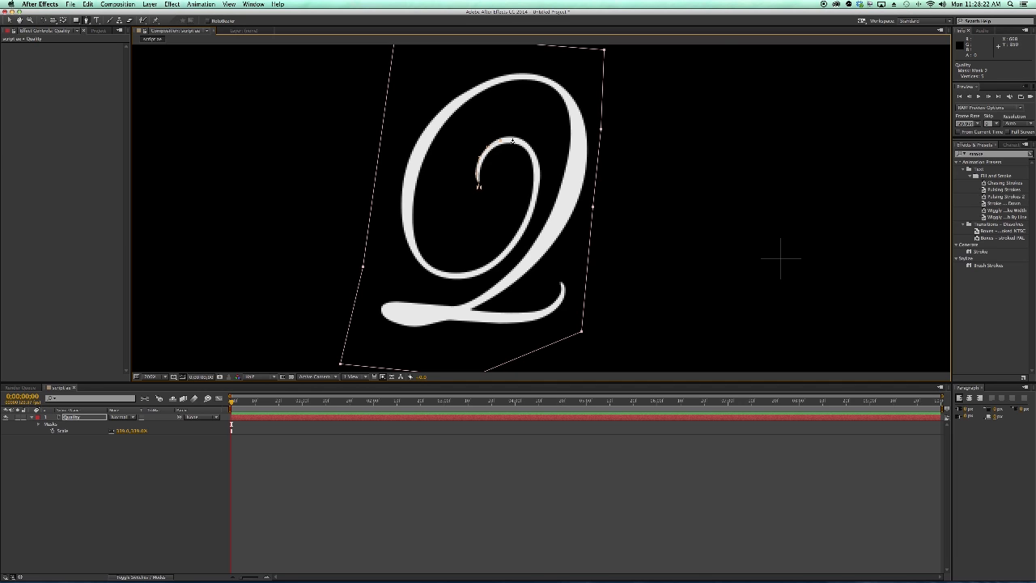
pyautogui.click(526, 144)
pyautogui.click(534, 154)
pyautogui.click(536, 168)
pyautogui.click(533, 195)
pyautogui.click(512, 244)
pyautogui.click(503, 257)
pyautogui.click(475, 267)
pyautogui.click(459, 273)
pyautogui.click(437, 275)
pyautogui.click(417, 267)
pyautogui.click(407, 201)
pyautogui.click(421, 146)
pyautogui.click(441, 120)
pyautogui.click(458, 104)
pyautogui.click(477, 91)
pyautogui.click(491, 84)
pyautogui.click(505, 79)
pyautogui.click(521, 76)
pyautogui.click(536, 77)
pyautogui.click(554, 84)
pyautogui.click(567, 96)
pyautogui.click(575, 112)
pyautogui.click(550, 236)
pyautogui.click(522, 267)
pyautogui.click(488, 291)
pyautogui.click(466, 308)
pyautogui.click(410, 305)
pyautogui.click(425, 307)
pyautogui.click(471, 315)
pyautogui.click(502, 316)
pyautogui.click(548, 310)
pyautogui.click(560, 305)
pyautogui.click(564, 294)
pyautogui.click(561, 283)
# Apply the Generate Stroke effect to the Quality layer.
pyautogui.click(70, 5)
pyautogui.moveTo(173, 5)
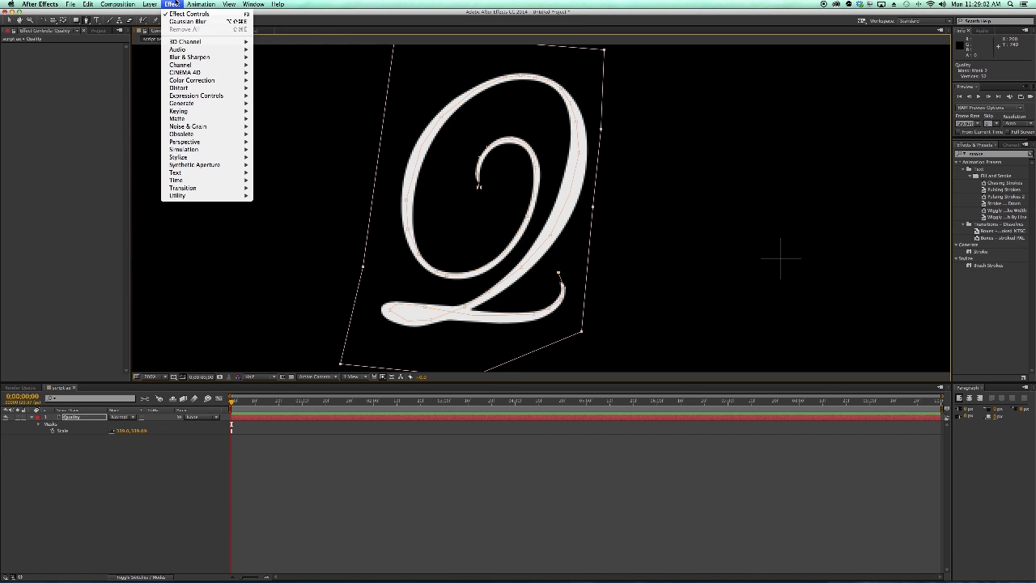
pyautogui.moveTo(203, 103)
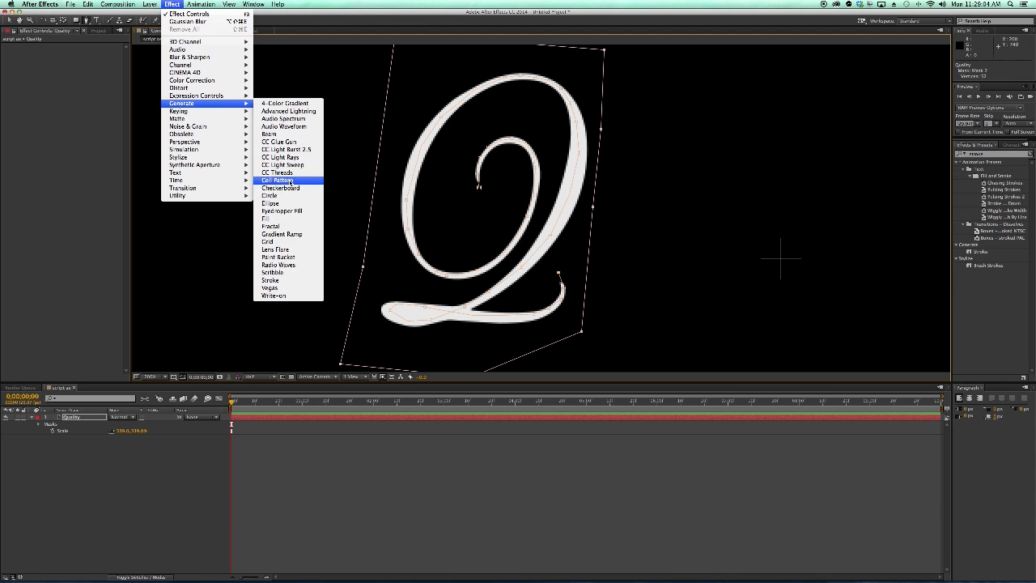
pyautogui.click(275, 281)
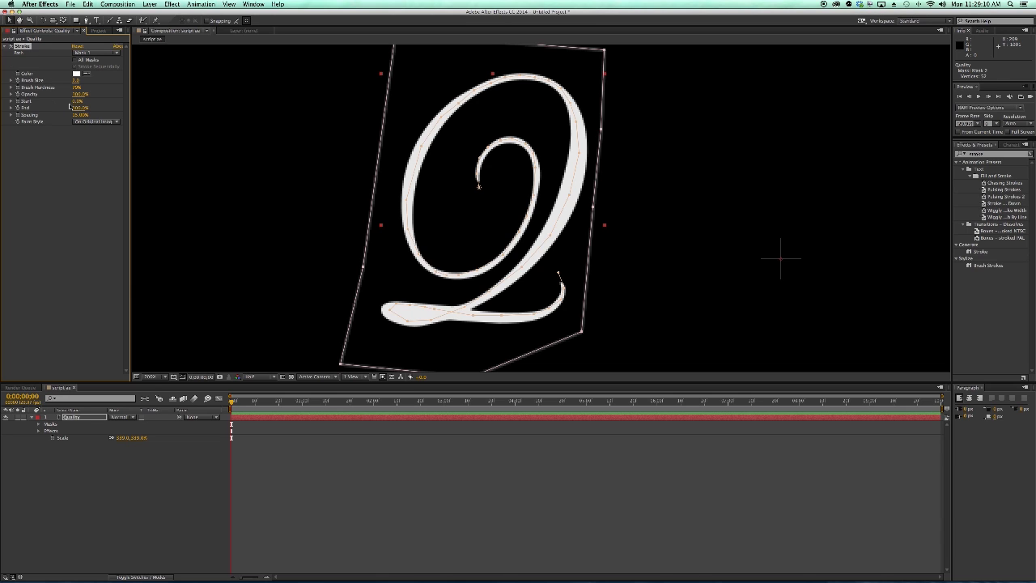
# Reveal the Quality layer's masks and set the Stroke effect's path to Mask 2.
pyautogui.moveTo(71, 115); pyautogui.dragTo(85, 117)
pyautogui.click(72, 417)
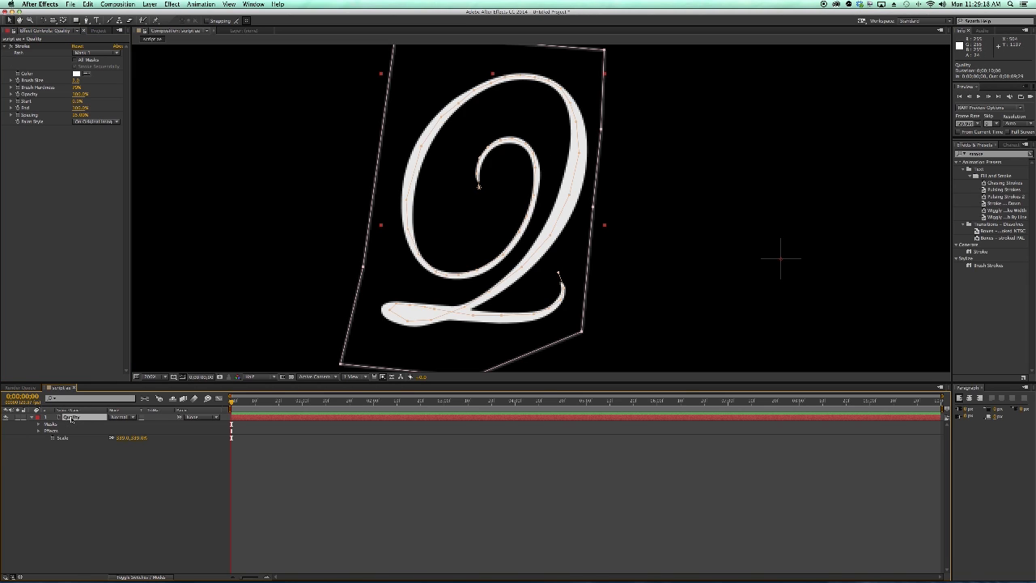
pyautogui.press('m')
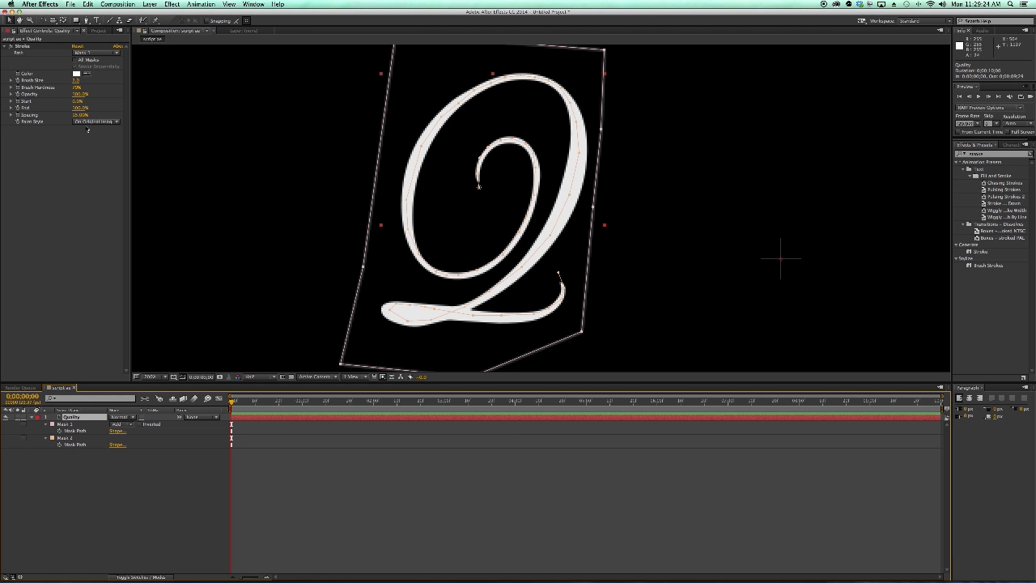
pyautogui.click(78, 54)
pyautogui.click(91, 83)
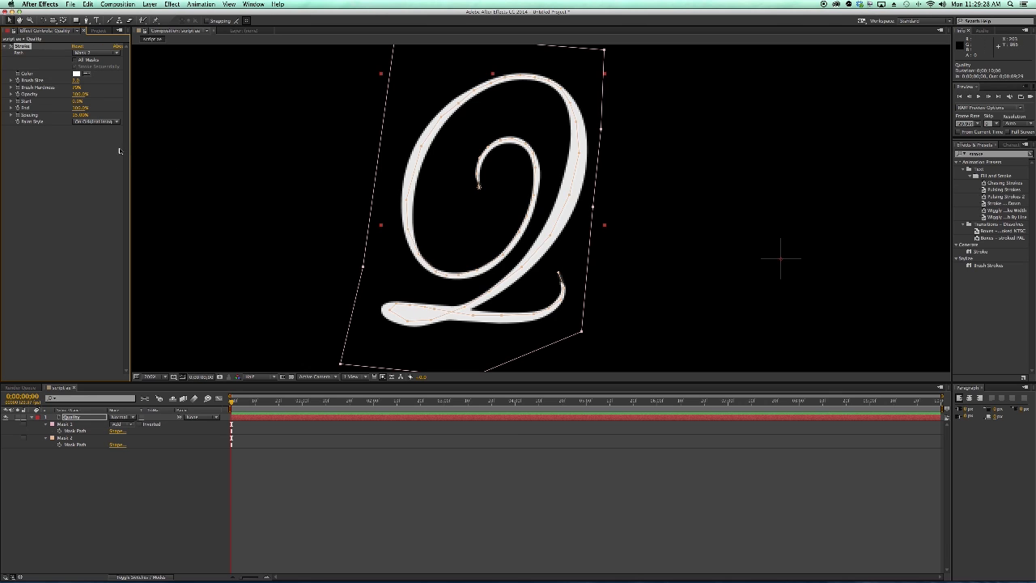
# Set the Stroke effect's Paint Style to Reveal Original Image and enlarge the Brush Size until the whole Q is covered.
pyautogui.click(85, 122)
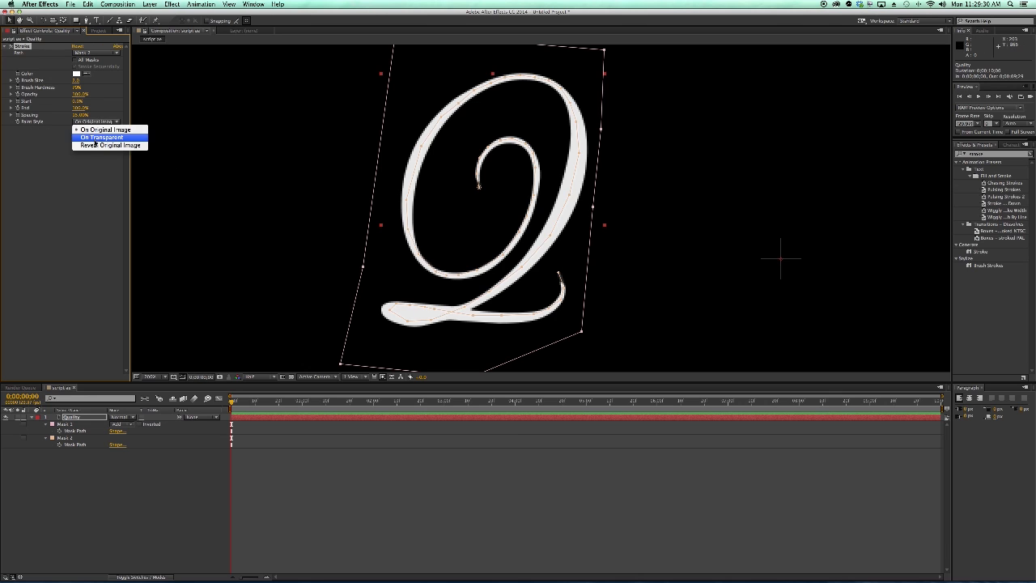
pyautogui.click(96, 146)
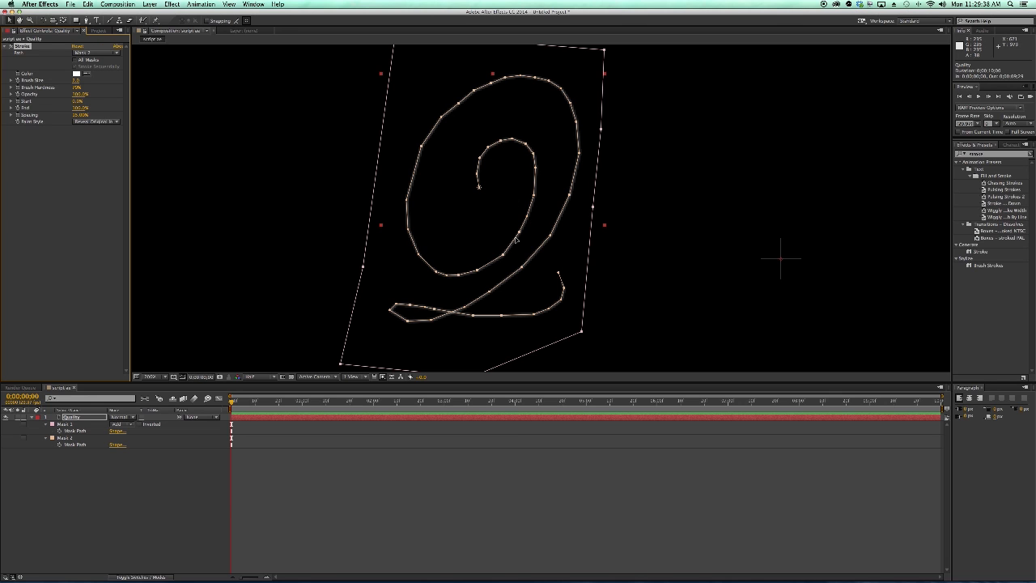
pyautogui.moveTo(78, 80); pyautogui.dragTo(144, 83)
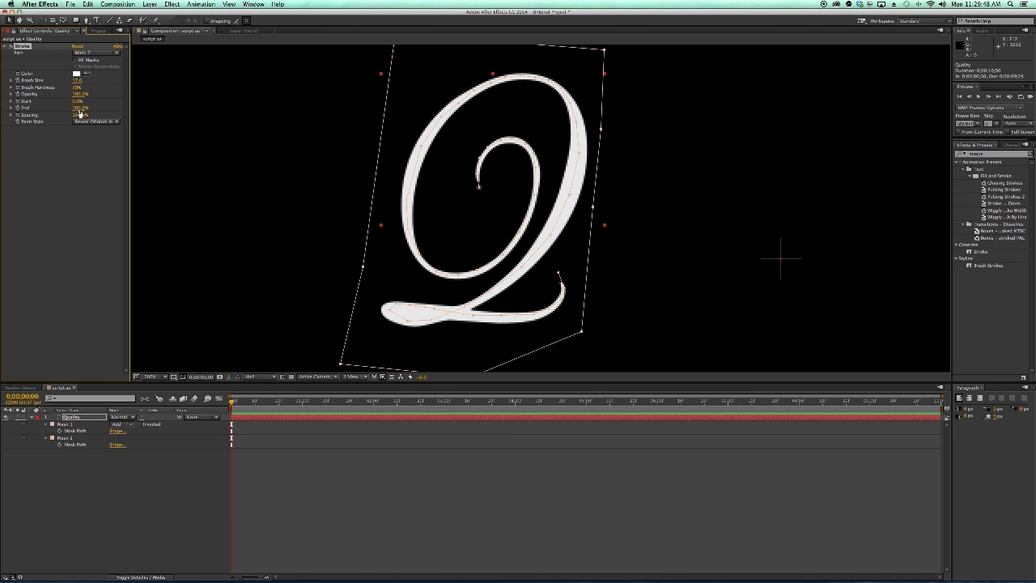
# Keyframe the Stroke effect's End from 0% at the start of the timeline to 100% at 0;00;03;00.
pyautogui.moveTo(81, 108)
pyautogui.mouseDown()
pyautogui.moveTo(46, 113)
pyautogui.moveTo(94, 114)
pyautogui.mouseUp()
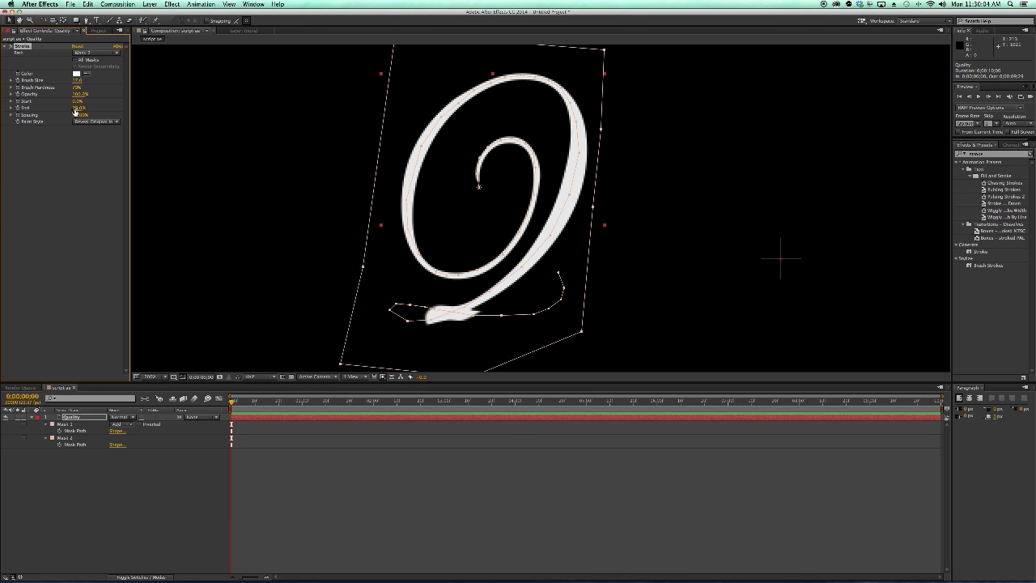
pyautogui.moveTo(79, 109)
pyautogui.mouseDown()
pyautogui.moveTo(97, 104)
pyautogui.moveTo(47, 106)
pyautogui.mouseUp()
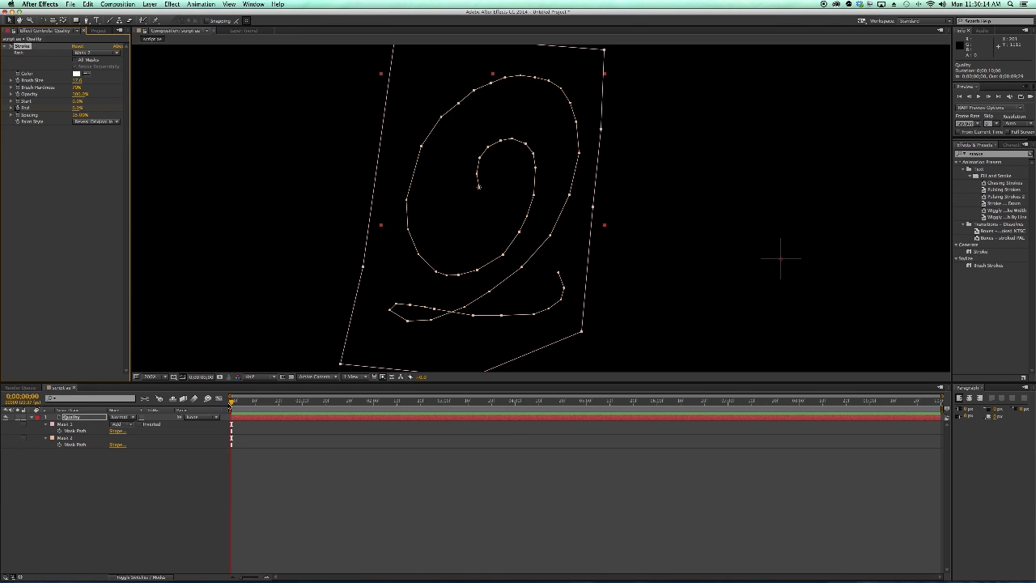
pyautogui.click(443, 403)
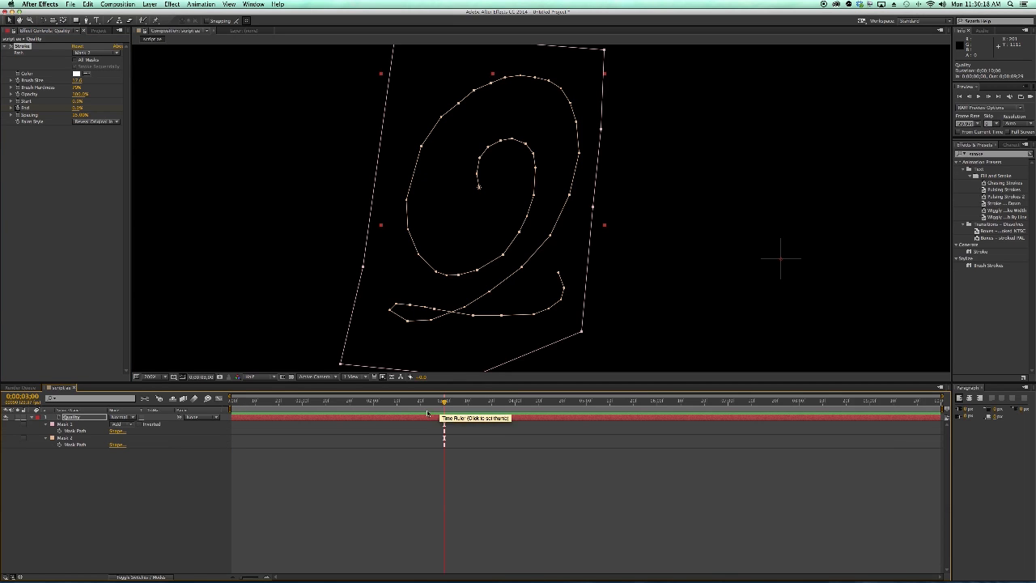
pyautogui.click(77, 108)
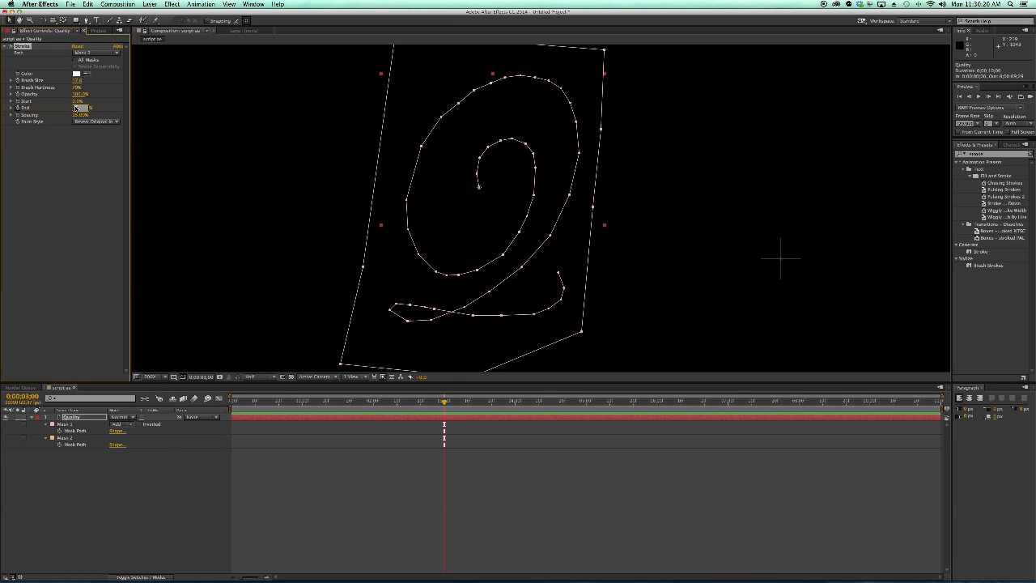
pyautogui.write('100')
pyautogui.press('Return')
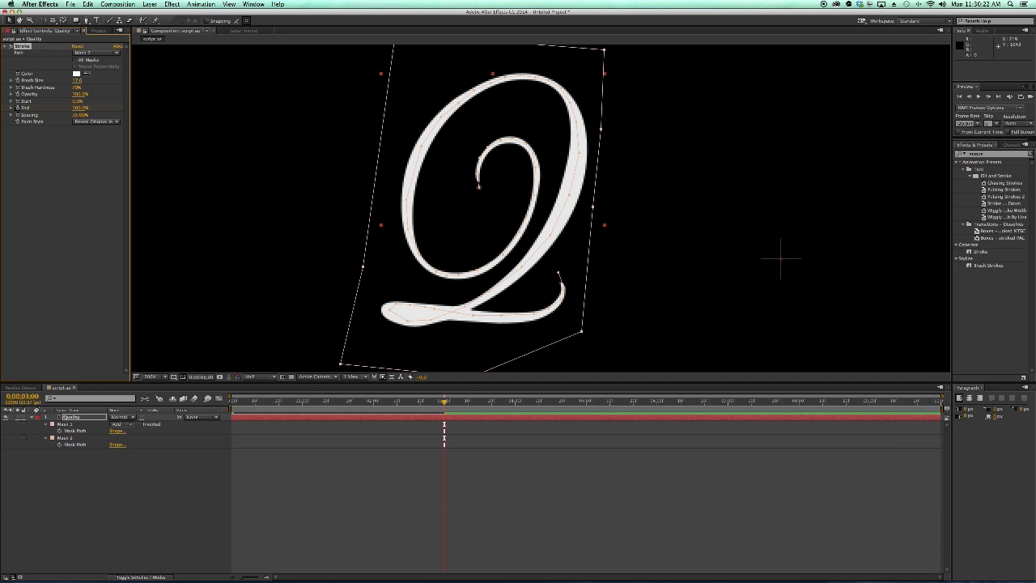
# At 0;00;02;12, move Mask 2's vertices along the lower edge of the Q's tail loop outward.
pyautogui.moveTo(444, 402)
pyautogui.mouseDown()
pyautogui.moveTo(323, 409)
pyautogui.moveTo(400, 407)
pyautogui.mouseUp()
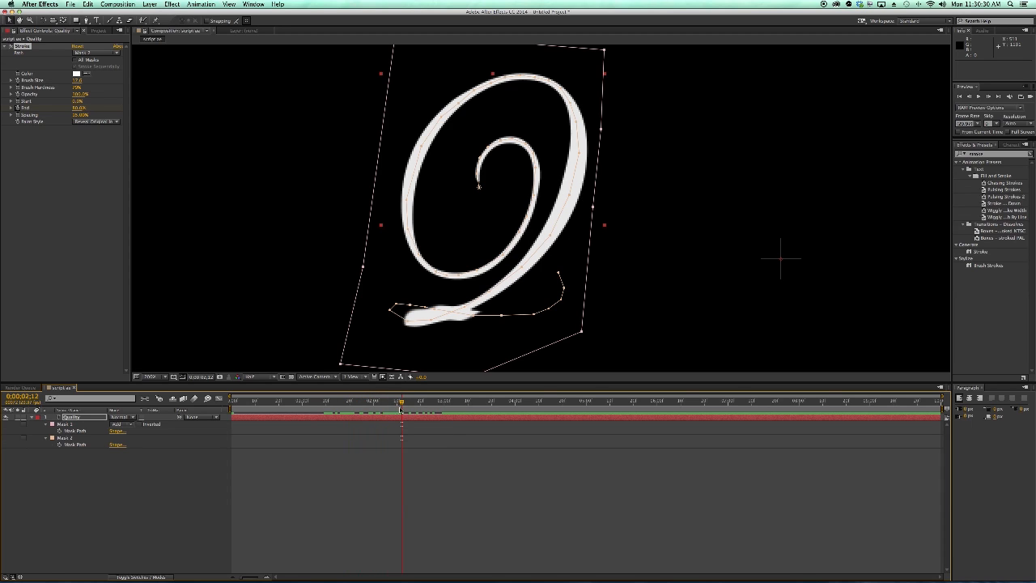
pyautogui.click(430, 323)
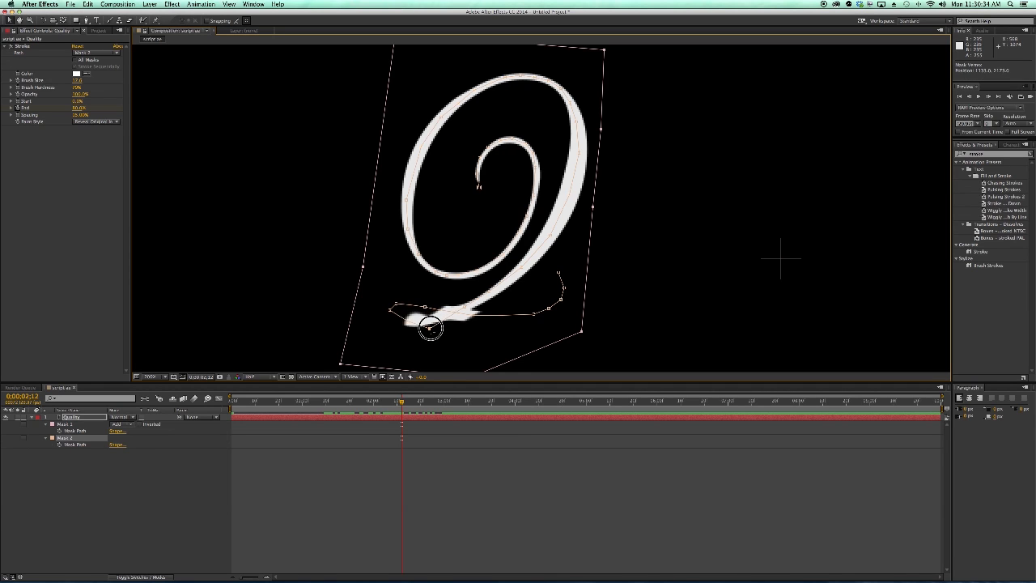
pyautogui.moveTo(417, 324); pyautogui.dragTo(399, 324)
# At 0;00;02;11, draw a small closed pen mask over the stray fragment above the Q's tail crossing and set it to Subtract.
pyautogui.moveTo(401, 401)
pyautogui.mouseDown()
pyautogui.moveTo(426, 401)
pyautogui.moveTo(399, 402)
pyautogui.mouseUp()
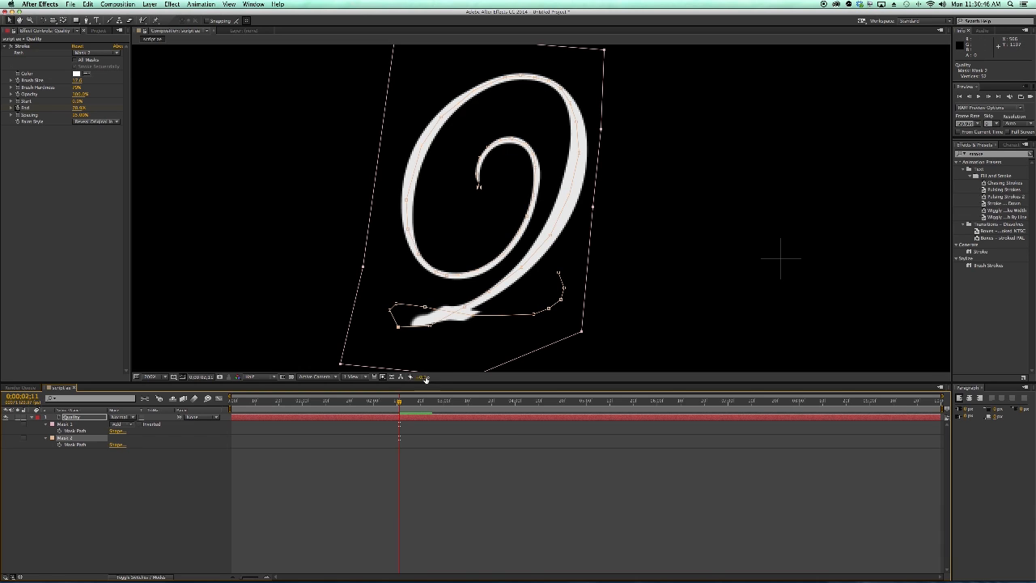
pyautogui.click(70, 417)
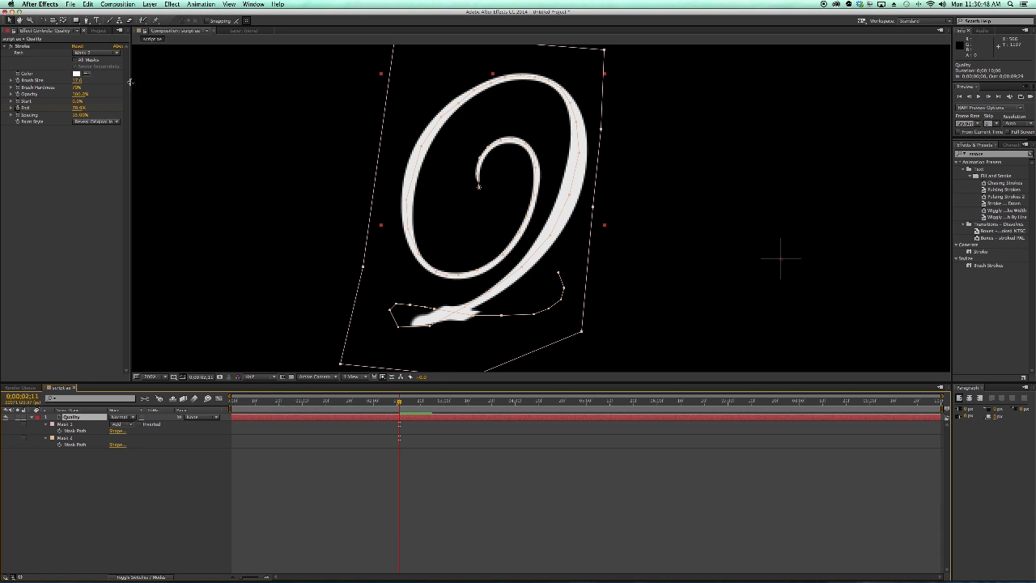
pyautogui.click(86, 20)
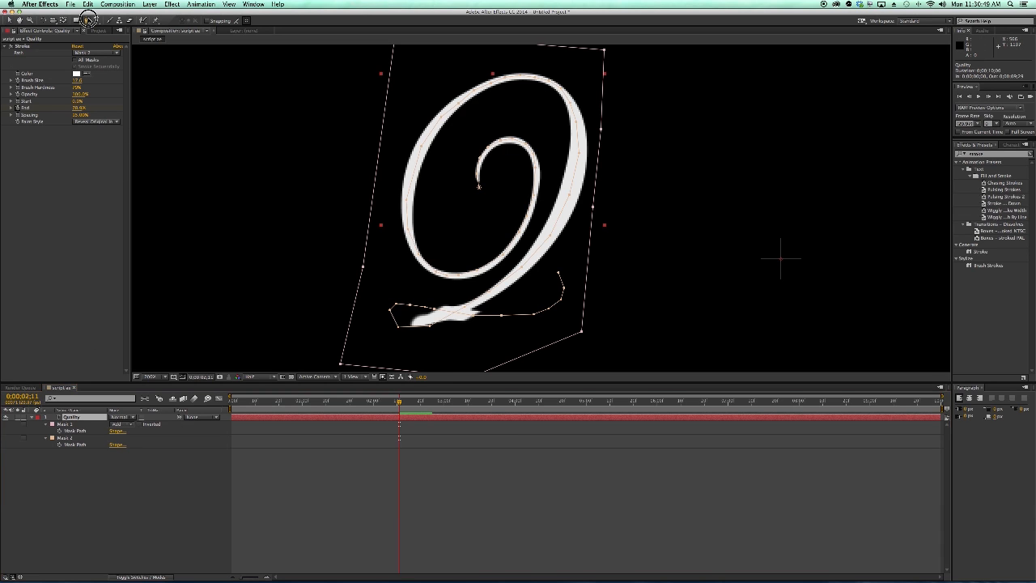
pyautogui.click(457, 309)
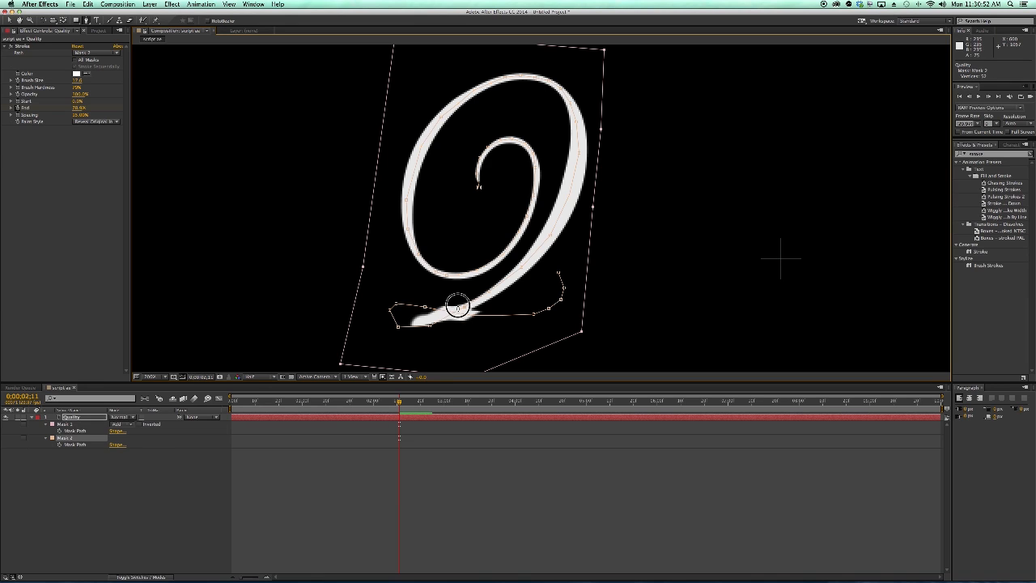
pyautogui.click(458, 310)
pyautogui.click(449, 311)
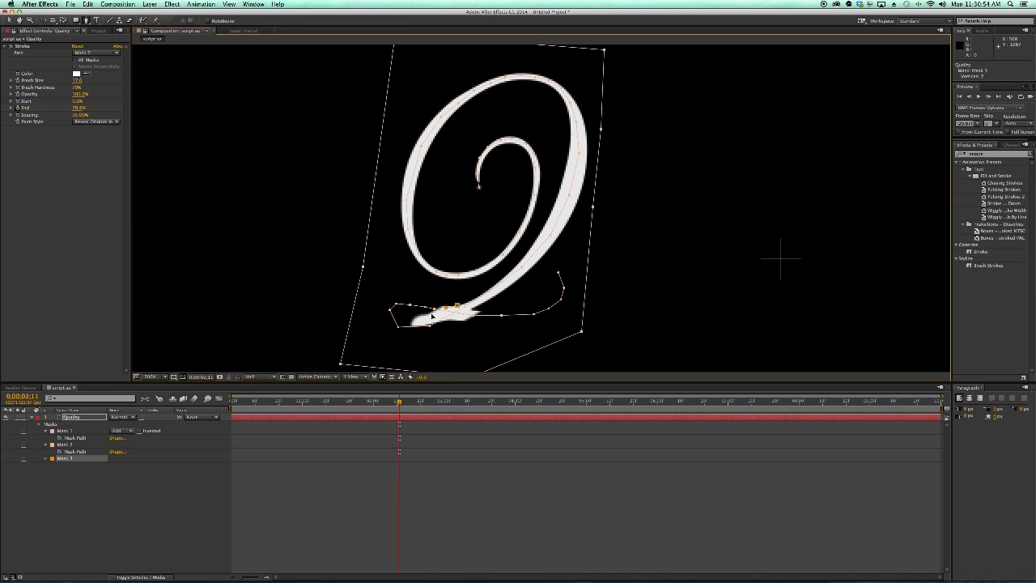
pyautogui.click(428, 318)
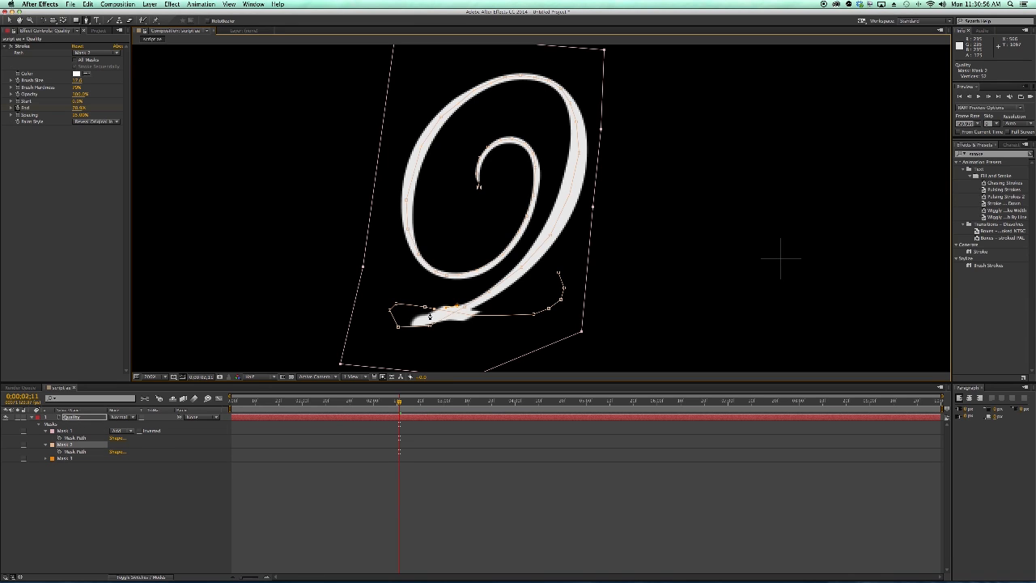
pyautogui.press('super+z')
pyautogui.click(427, 315)
pyautogui.click(456, 308)
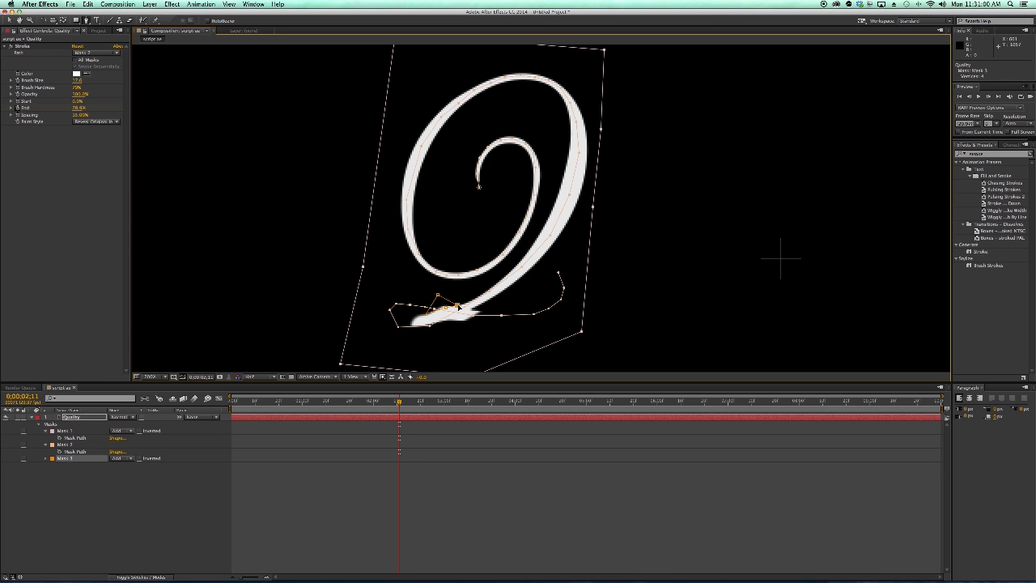
pyautogui.click(124, 460)
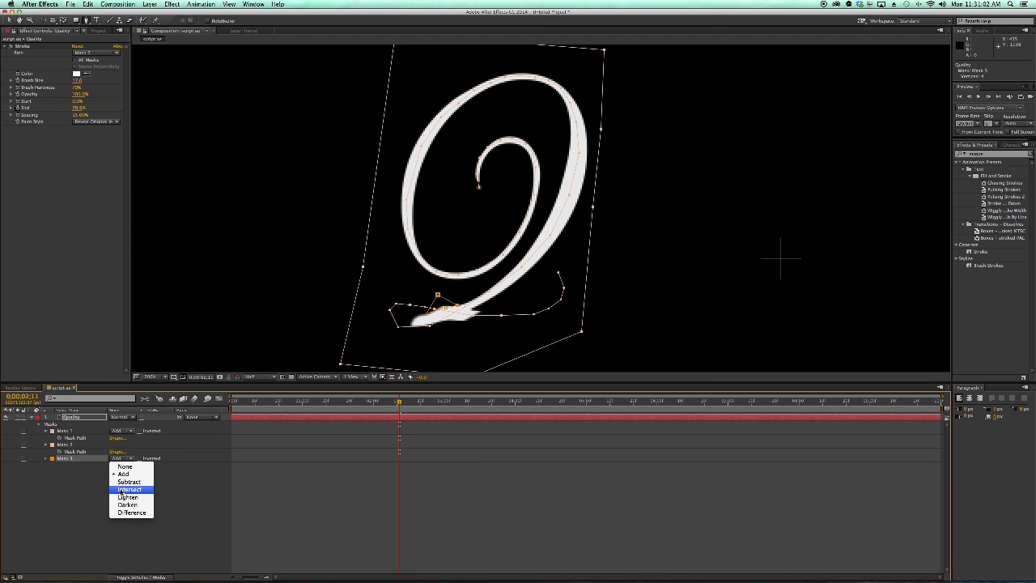
pyautogui.click(121, 483)
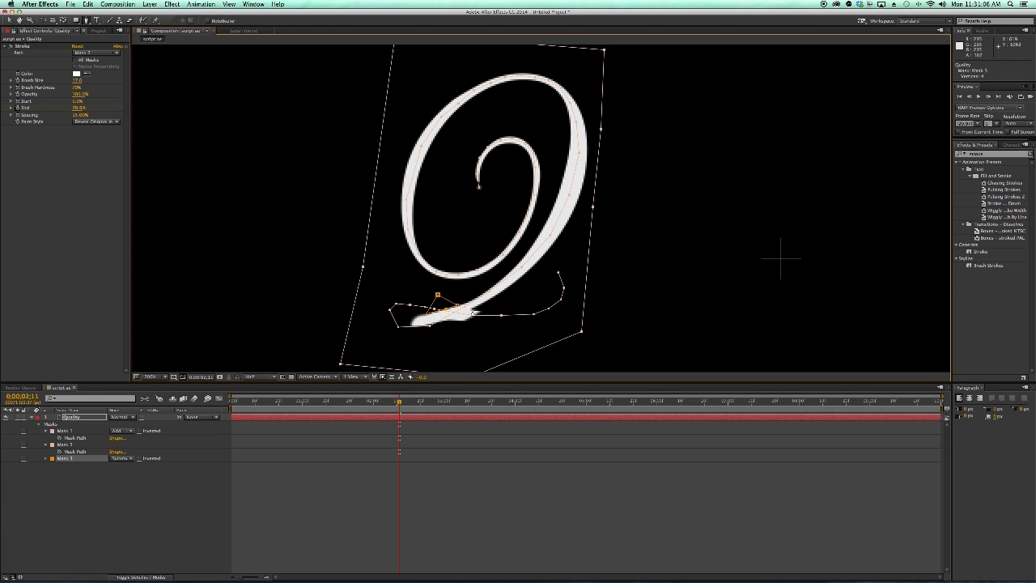
# Draw another closed pen mask over the stray fragment below the Q's tail crossing and set its mode to Subtract.
pyautogui.click(476, 311)
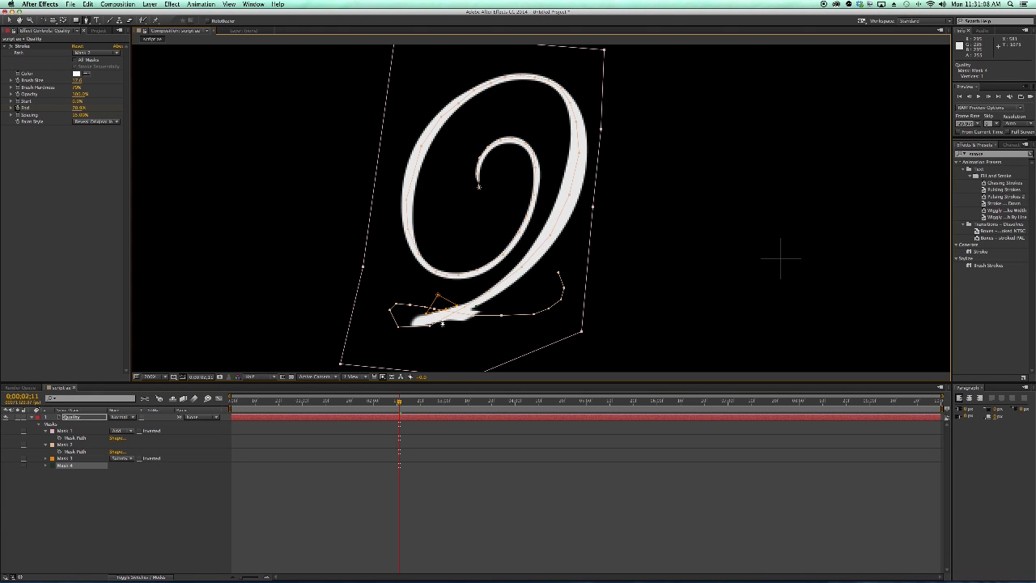
pyautogui.click(443, 324)
pyautogui.click(482, 318)
pyautogui.click(476, 312)
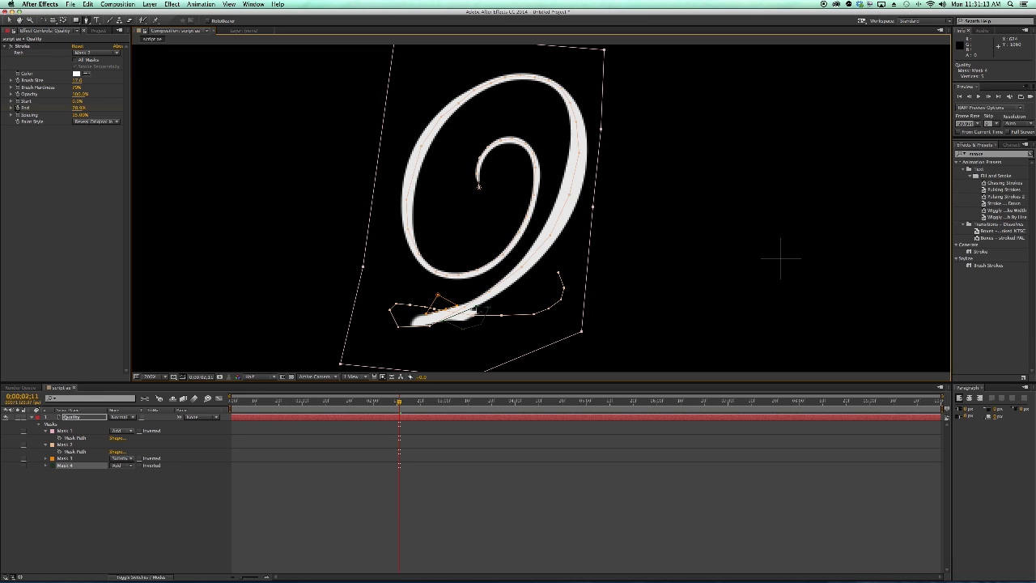
pyautogui.click(116, 466)
pyautogui.click(125, 488)
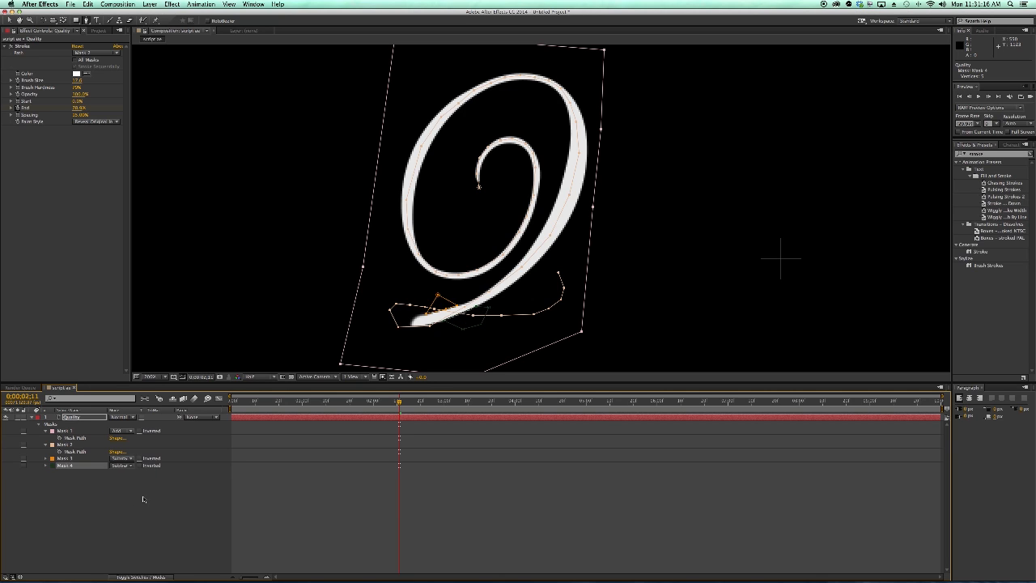
# At 0;00;02;17, reveal the mask properties and start Mask Path keyframes for Mask 3 and Mask 4.
pyautogui.moveTo(400, 401)
pyautogui.mouseDown()
pyautogui.moveTo(370, 402)
pyautogui.moveTo(413, 404)
pyautogui.mouseUp()
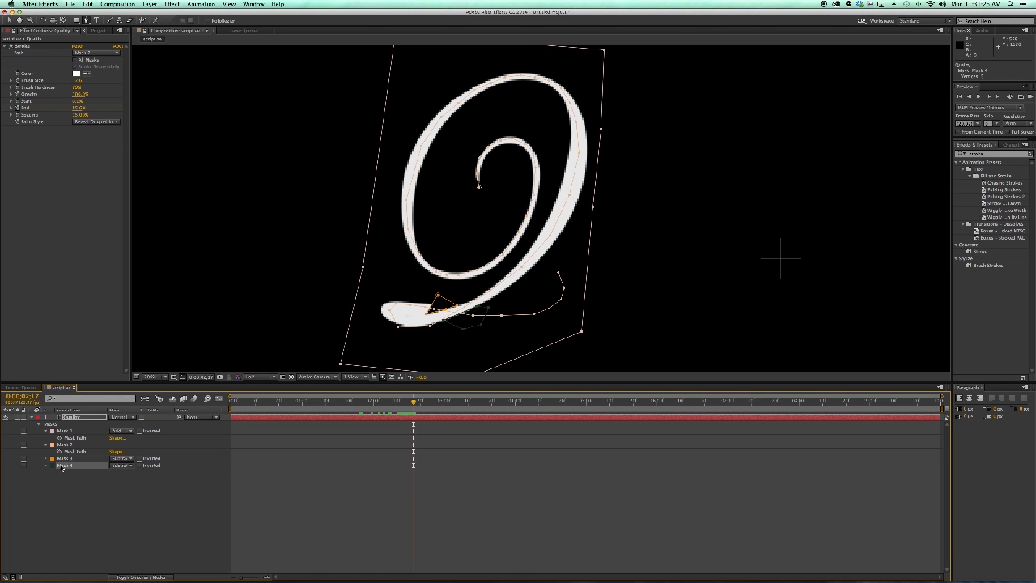
pyautogui.press('m')
pyautogui.press('m')
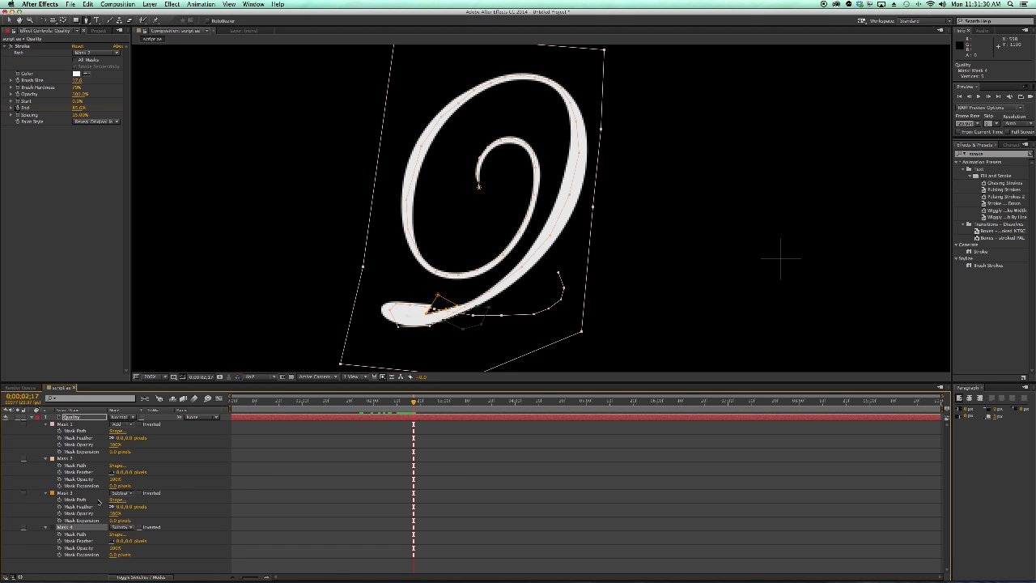
pyautogui.click(59, 499)
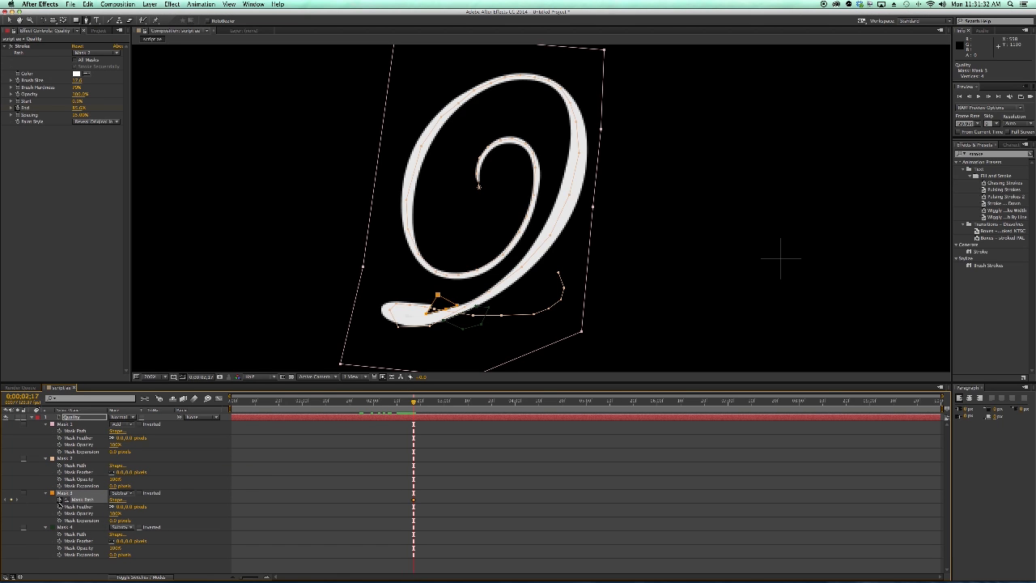
pyautogui.click(59, 535)
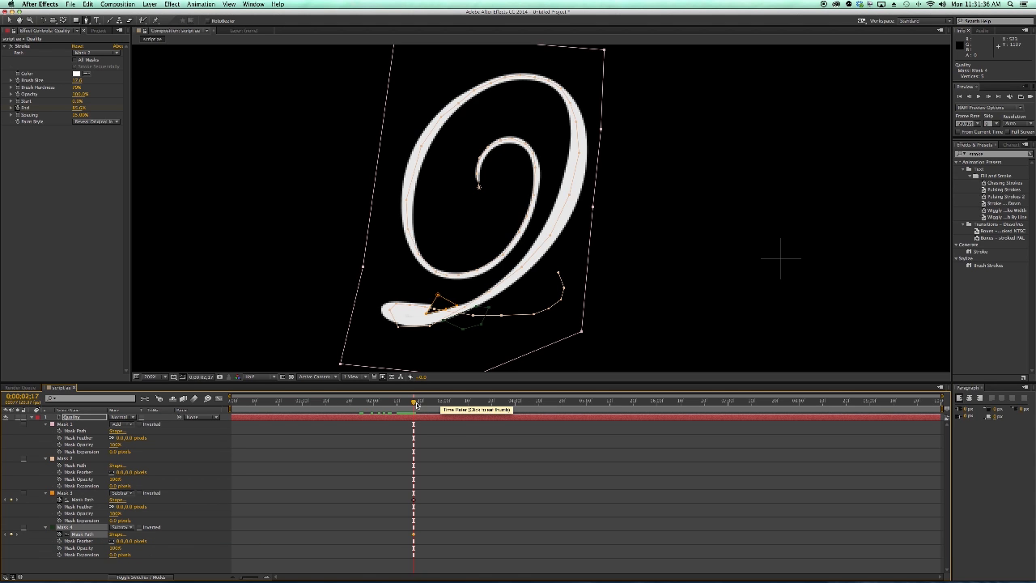
# At 0;00;02;21, pull Mask 3's vertices up clear of the tail, and shift the resulting Mask Path keyframe to 0;00;02;20.
pyautogui.moveTo(416, 403); pyautogui.dragTo(423, 402)
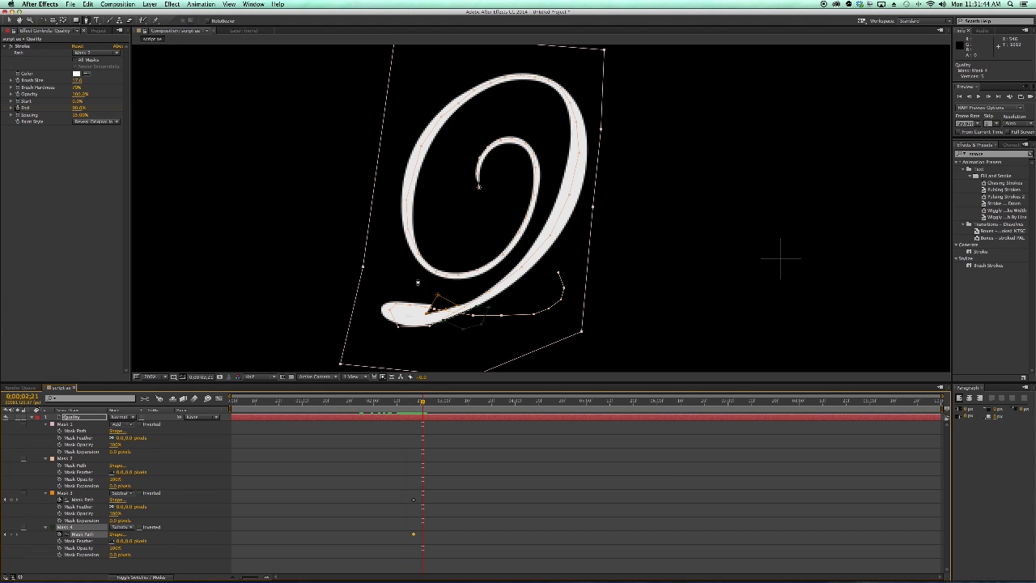
pyautogui.click(10, 19)
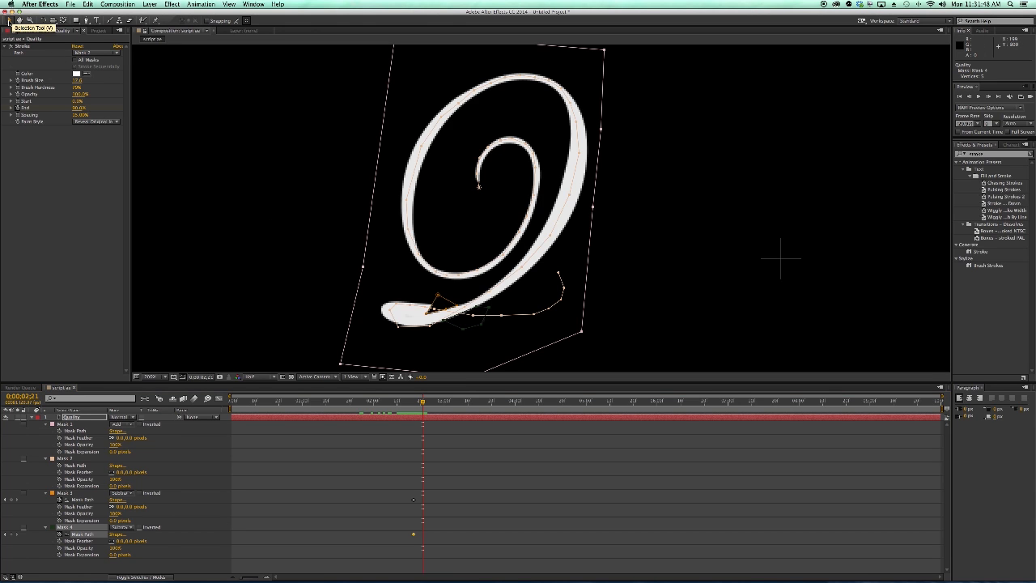
pyautogui.click(427, 317)
pyautogui.moveTo(427, 317)
pyautogui.mouseDown()
pyautogui.moveTo(476, 290)
pyautogui.moveTo(460, 304)
pyautogui.mouseUp()
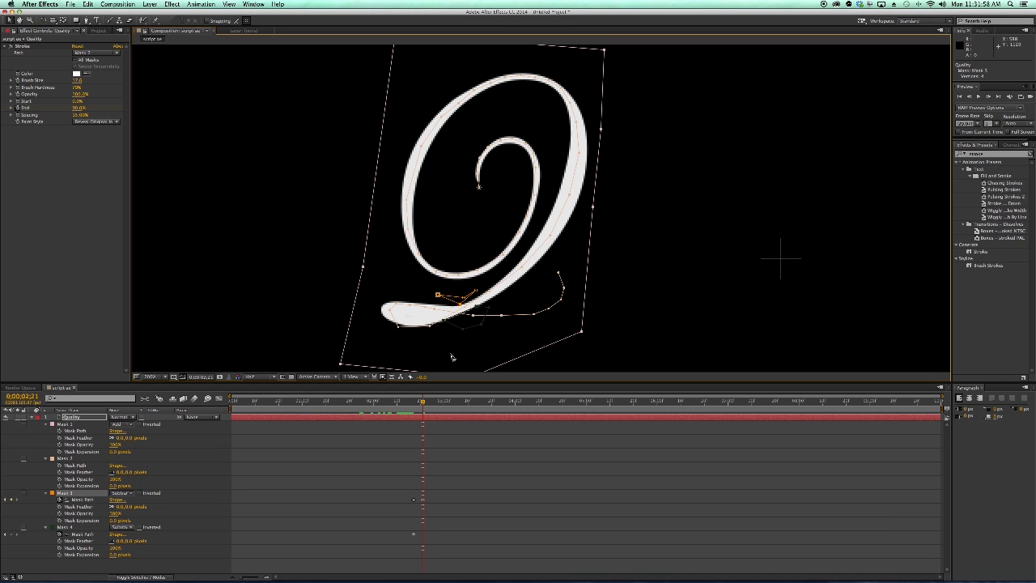
pyautogui.moveTo(459, 296); pyautogui.dragTo(457, 294)
pyautogui.moveTo(422, 401)
pyautogui.mouseDown()
pyautogui.moveTo(409, 402)
pyautogui.moveTo(421, 404)
pyautogui.mouseUp()
pyautogui.click(422, 499)
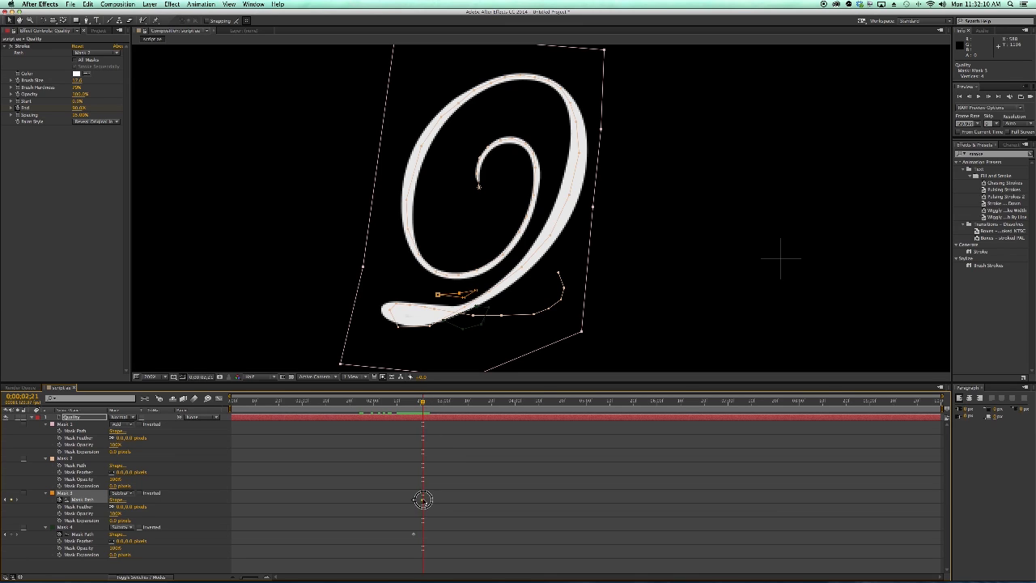
# At 0;00;02;19, pull Mask 4's vertices down clear of the Q's tail, and check the reveal at 0;00;02;21.
pyautogui.moveTo(422, 404); pyautogui.dragTo(419, 404)
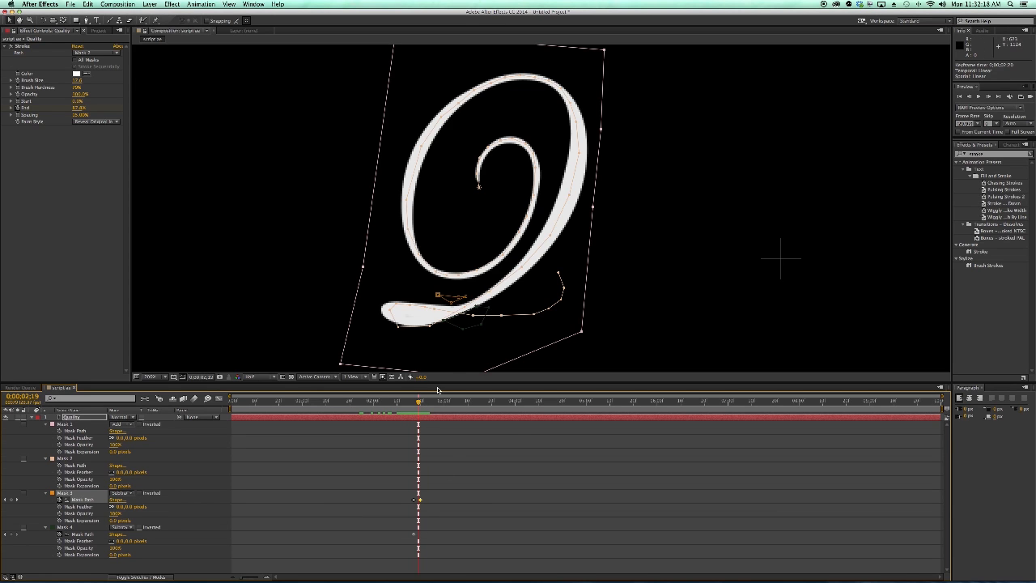
pyautogui.click(441, 321)
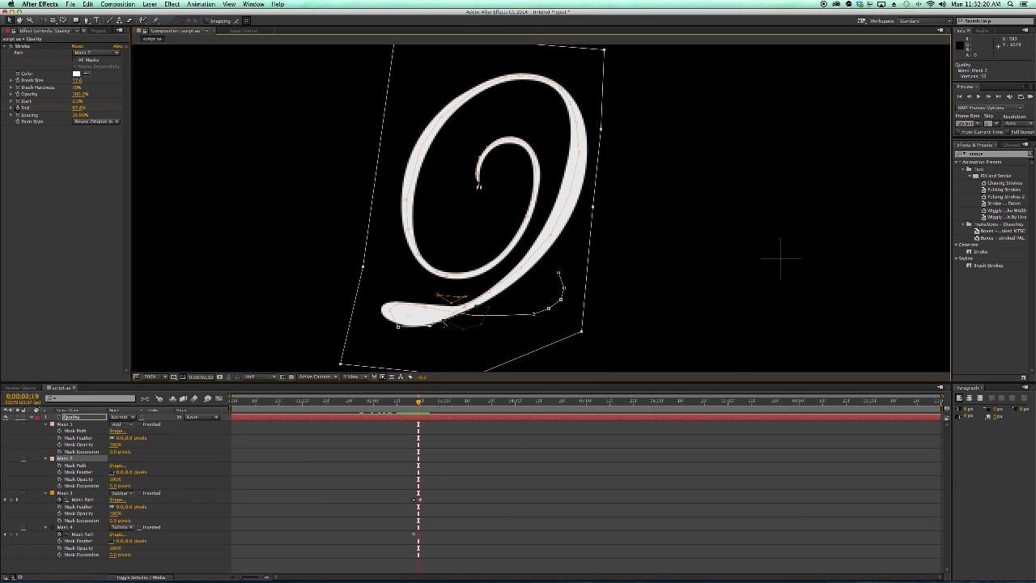
pyautogui.doubleClick(441, 321)
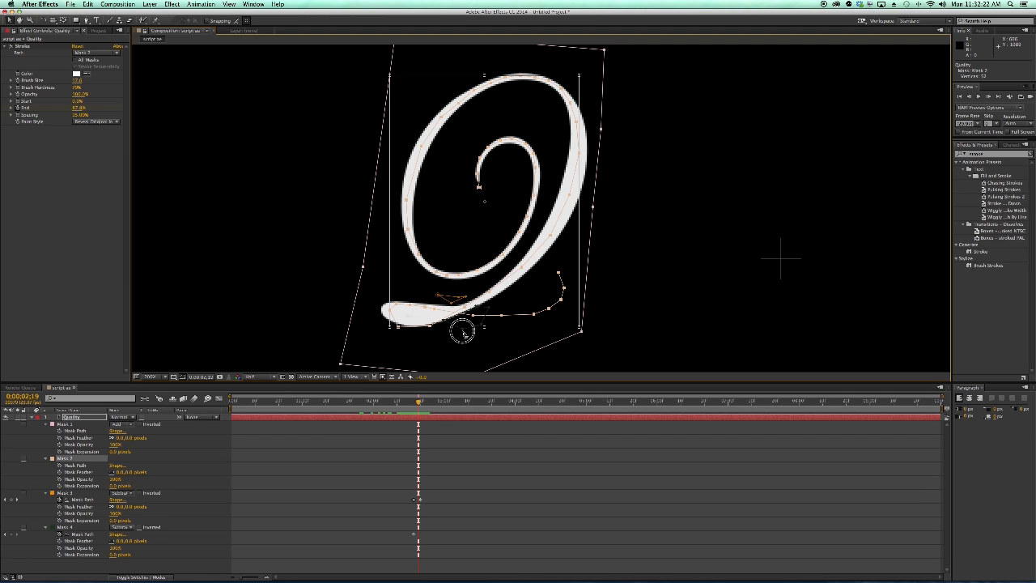
pyautogui.doubleClick(470, 335)
pyautogui.click(477, 307)
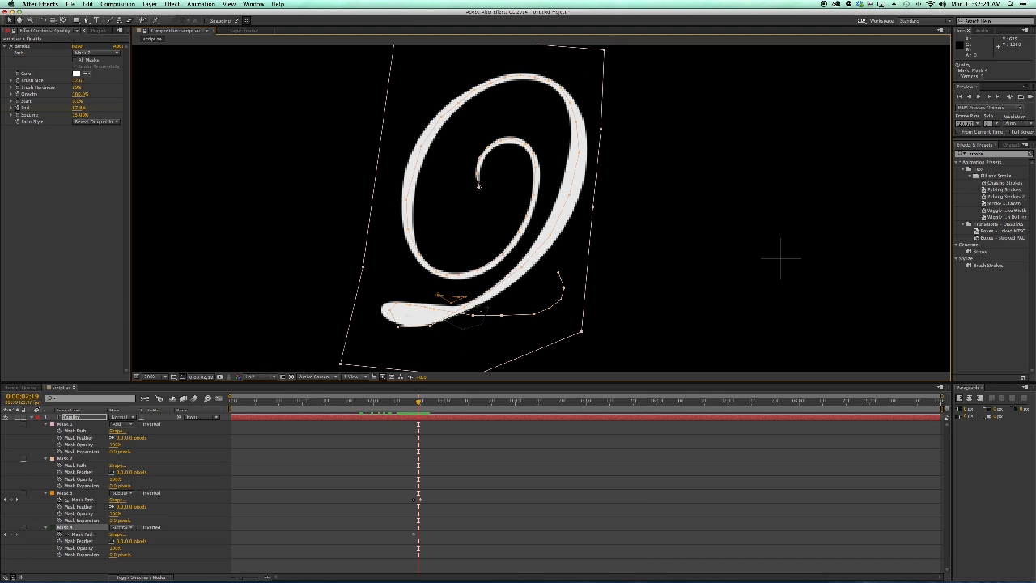
pyautogui.moveTo(445, 321)
pyautogui.mouseDown()
pyautogui.moveTo(462, 331)
pyautogui.moveTo(469, 356)
pyautogui.moveTo(450, 358)
pyautogui.moveTo(466, 334)
pyautogui.moveTo(492, 351)
pyautogui.moveTo(522, 341)
pyautogui.mouseUp()
pyautogui.moveTo(487, 309)
pyautogui.mouseDown()
pyautogui.moveTo(539, 332)
pyautogui.moveTo(477, 309)
pyautogui.moveTo(510, 330)
pyautogui.mouseUp()
pyautogui.moveTo(420, 402)
pyautogui.mouseDown()
pyautogui.moveTo(396, 408)
pyautogui.moveTo(452, 409)
pyautogui.moveTo(411, 411)
pyautogui.moveTo(422, 412)
pyautogui.mouseUp()
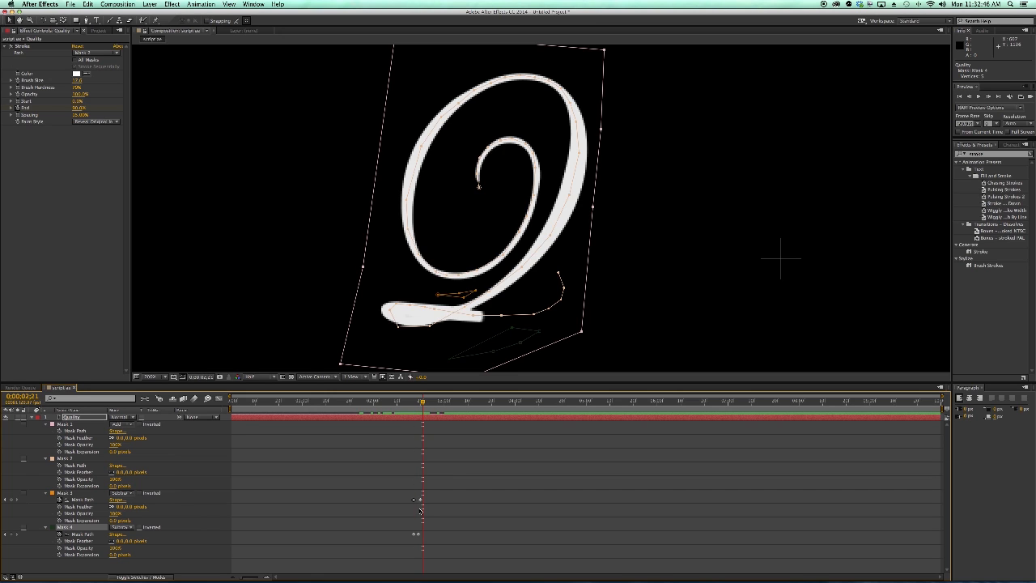
# Retime Mask 4's Mask Path keyframes, placing the second at 0;00;02;21 and the first one frame before it.
pyautogui.moveTo(418, 536); pyautogui.dragTo(422, 537)
pyautogui.moveTo(421, 402); pyautogui.dragTo(413, 403)
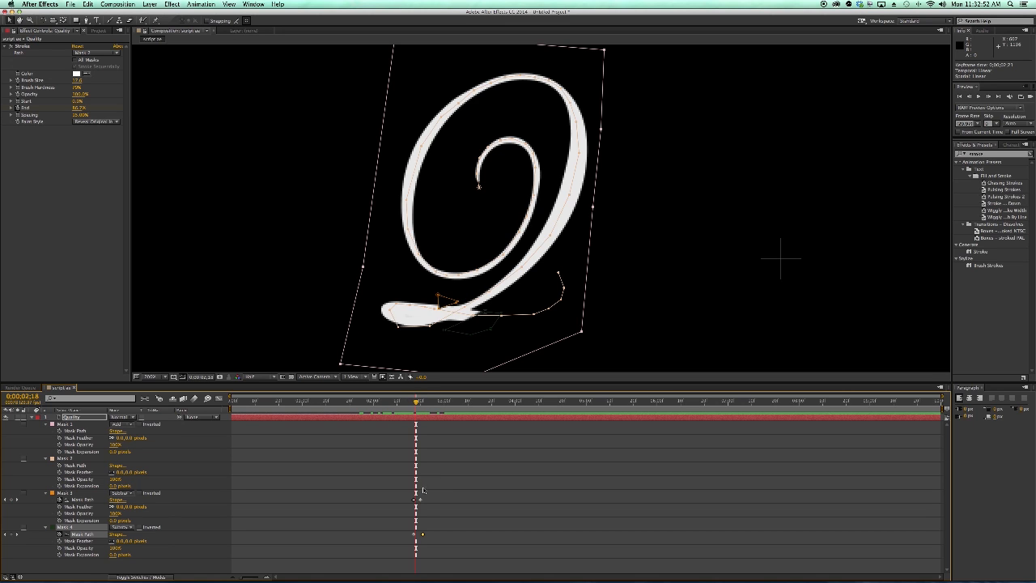
pyautogui.moveTo(413, 534); pyautogui.dragTo(416, 534)
pyautogui.moveTo(417, 402)
pyautogui.mouseDown()
pyautogui.moveTo(401, 402)
pyautogui.moveTo(420, 403)
pyautogui.mouseUp()
pyautogui.moveTo(416, 534); pyautogui.dragTo(420, 534)
# Deselect the layer and scrub from the tail crossing to 0;00;03;02 to check the Q's finished reveal.
pyautogui.moveTo(420, 402)
pyautogui.mouseDown()
pyautogui.moveTo(436, 402)
pyautogui.moveTo(405, 402)
pyautogui.moveTo(442, 402)
pyautogui.mouseUp()
pyautogui.click(9, 21)
pyautogui.click(248, 102)
pyautogui.click(218, 136)
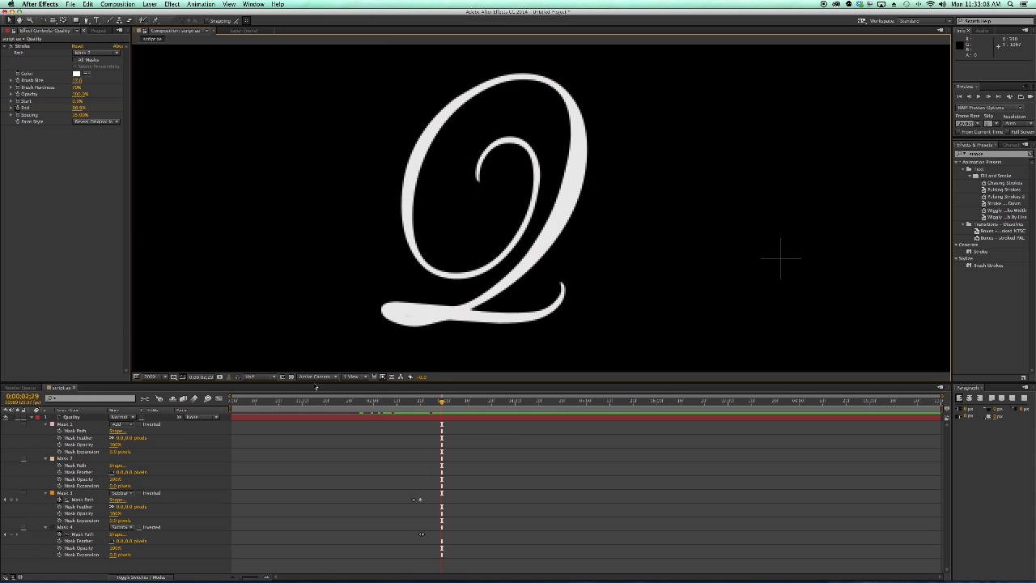
pyautogui.moveTo(427, 403)
pyautogui.mouseDown()
pyautogui.moveTo(378, 403)
pyautogui.moveTo(465, 404)
pyautogui.moveTo(418, 404)
pyautogui.moveTo(449, 404)
pyautogui.mouseUp()
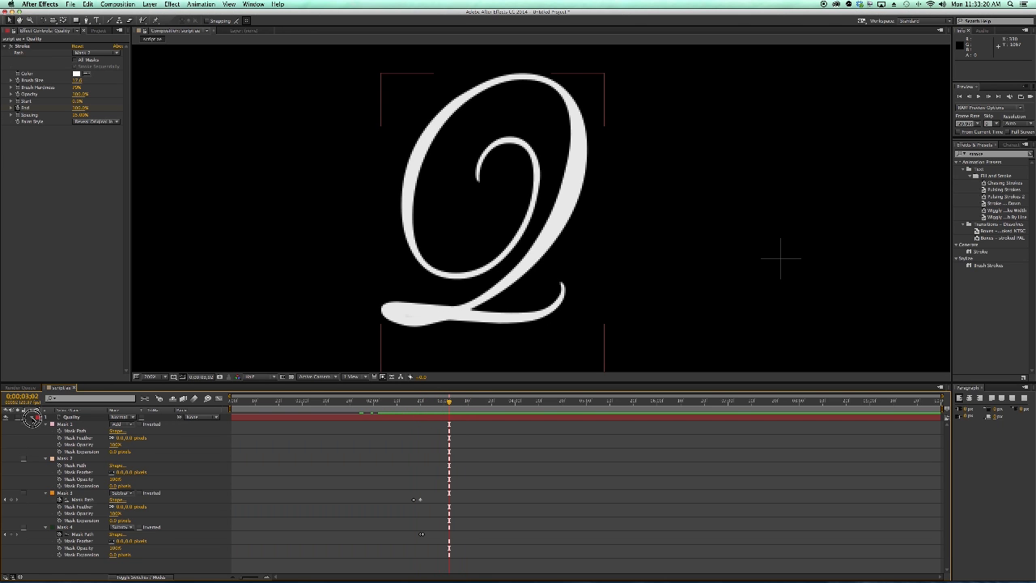
# Collapse the Quality layer, rename it Q, and duplicate it.
pyautogui.click(33, 417)
pyautogui.click(65, 417)
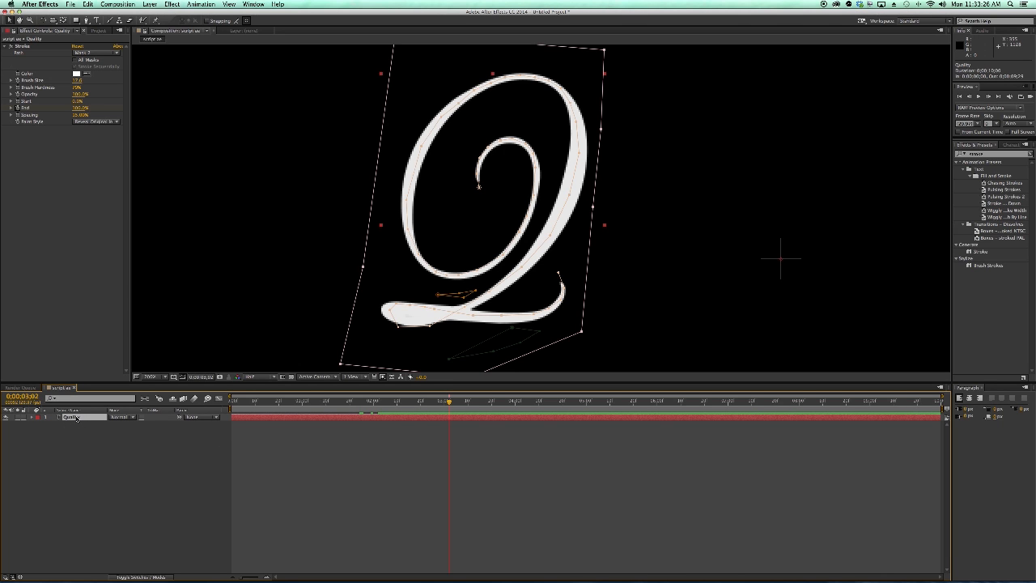
pyautogui.press('Return')
pyautogui.write('Q')
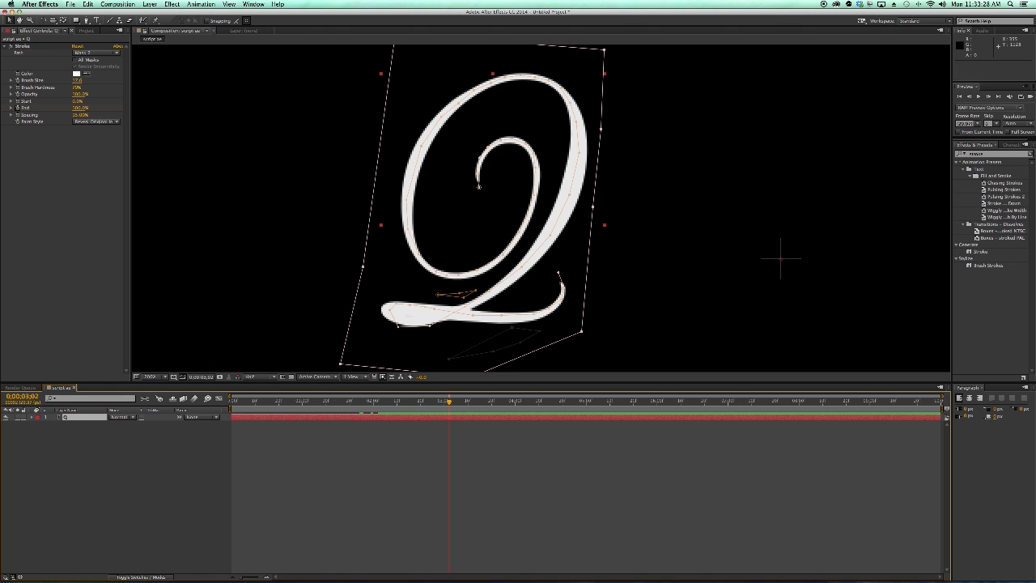
pyautogui.press('Return')
pyautogui.hotkey('ctrl', 'd')
# Delete all four masks and the Stroke effect from the duplicate layer Q 2.
pyautogui.click(67, 417)
pyautogui.press('m')
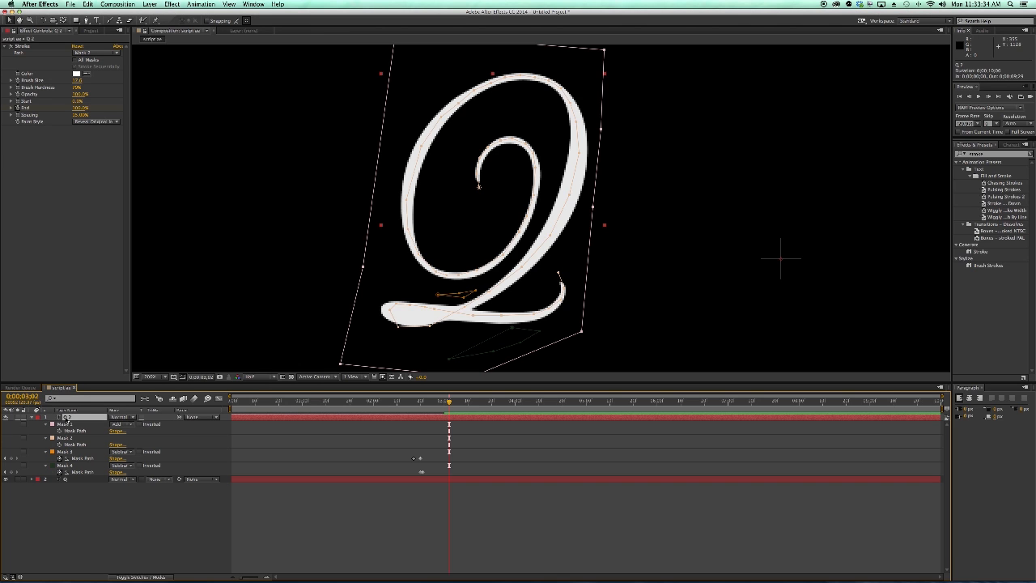
pyautogui.click(65, 431)
pyautogui.press('Delete')
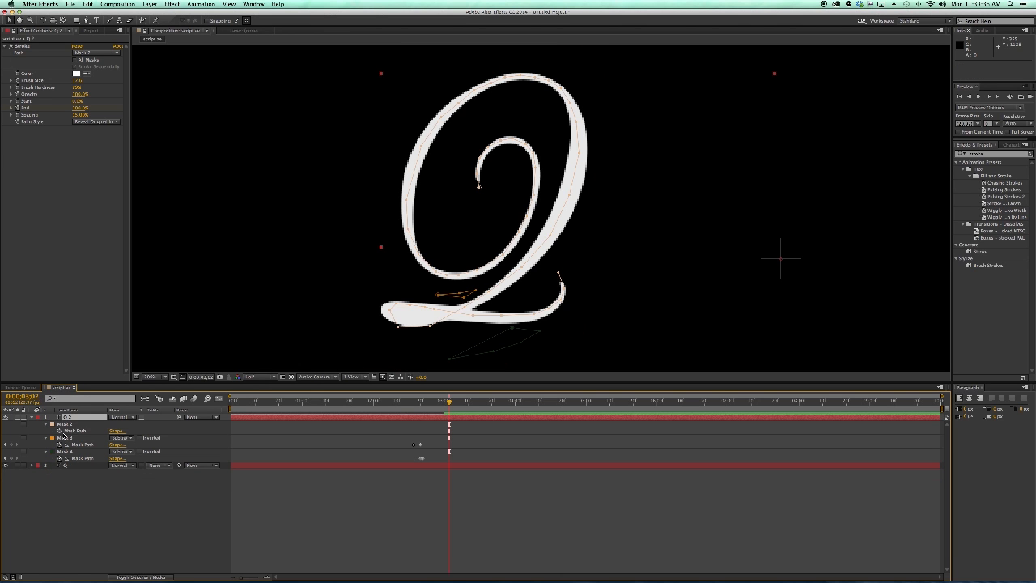
pyautogui.click(65, 424)
pyautogui.press('Delete')
pyautogui.click(64, 424)
pyautogui.press('Delete')
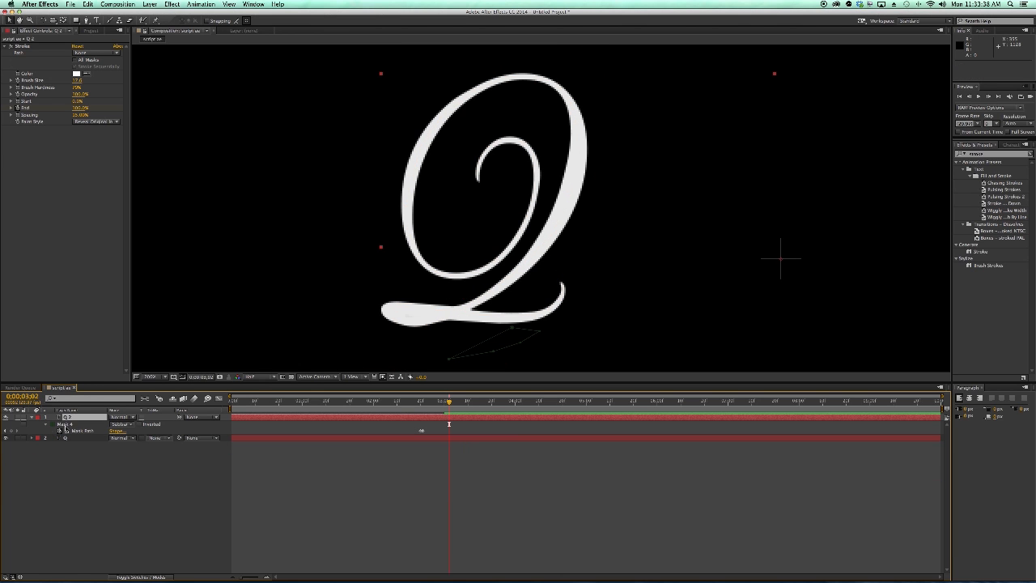
pyautogui.press('Delete')
pyautogui.click(32, 46)
pyautogui.press('Delete')
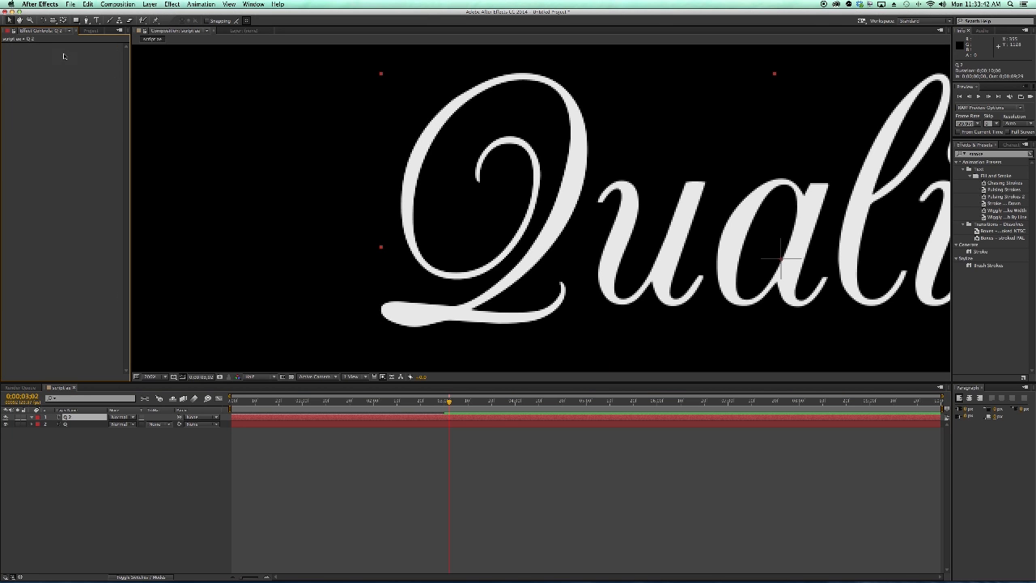
# On layer Q 2, draw a closed pen mask around the letter u to isolate it from its neighbours.
pyautogui.click(78, 417)
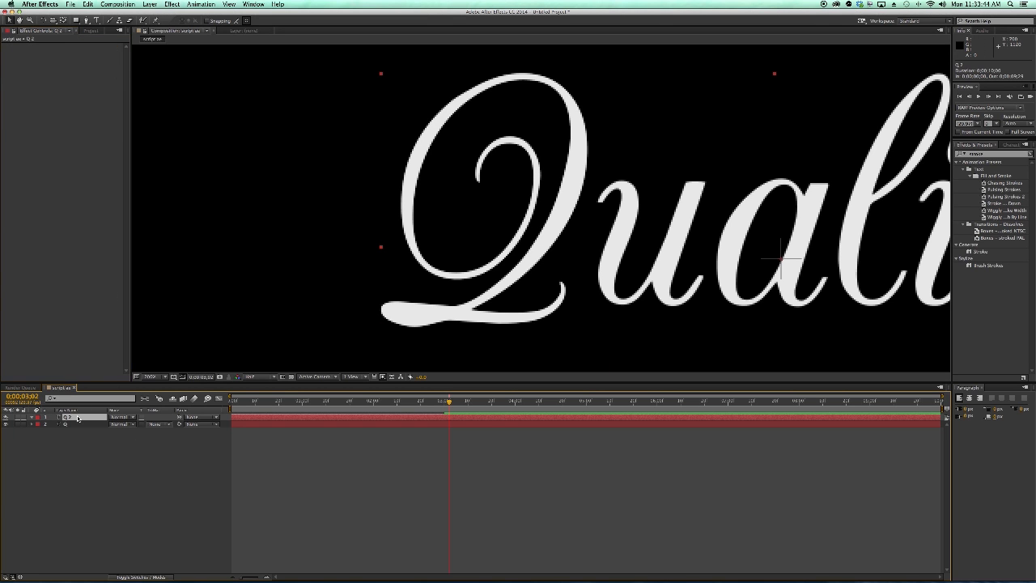
pyautogui.click(86, 21)
pyautogui.click(601, 161)
pyautogui.click(707, 160)
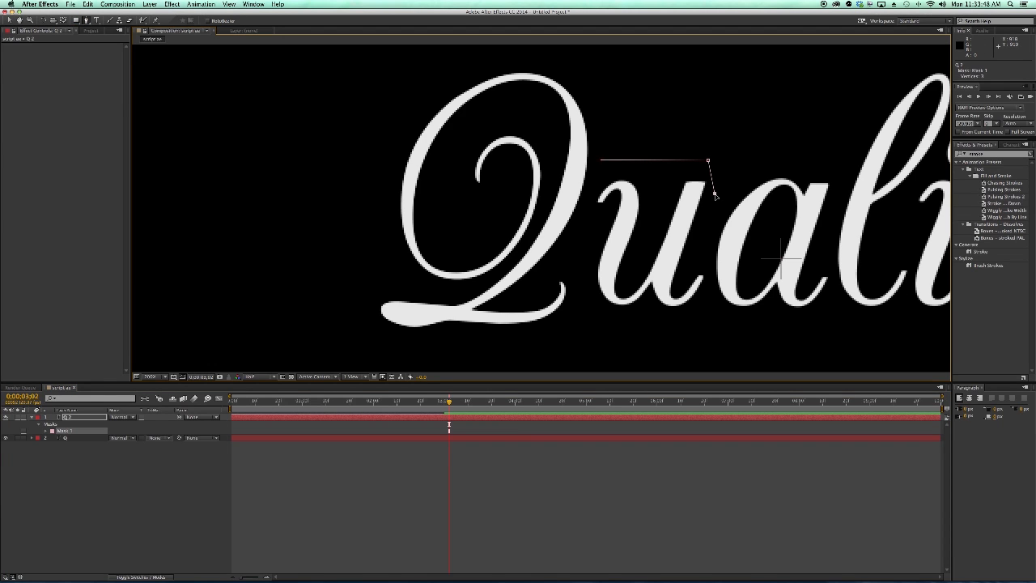
pyautogui.click(708, 290)
pyautogui.click(601, 318)
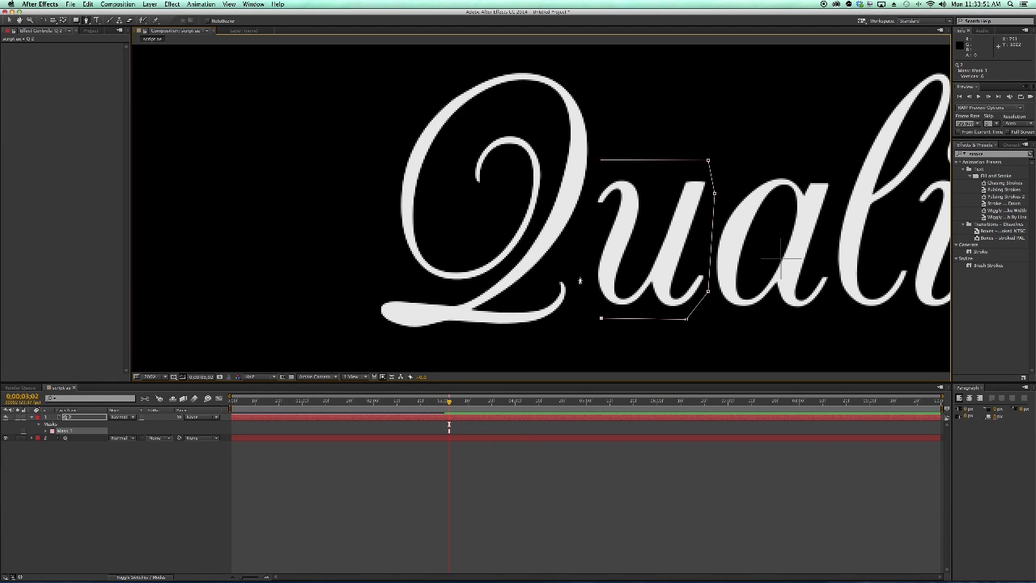
pyautogui.click(600, 162)
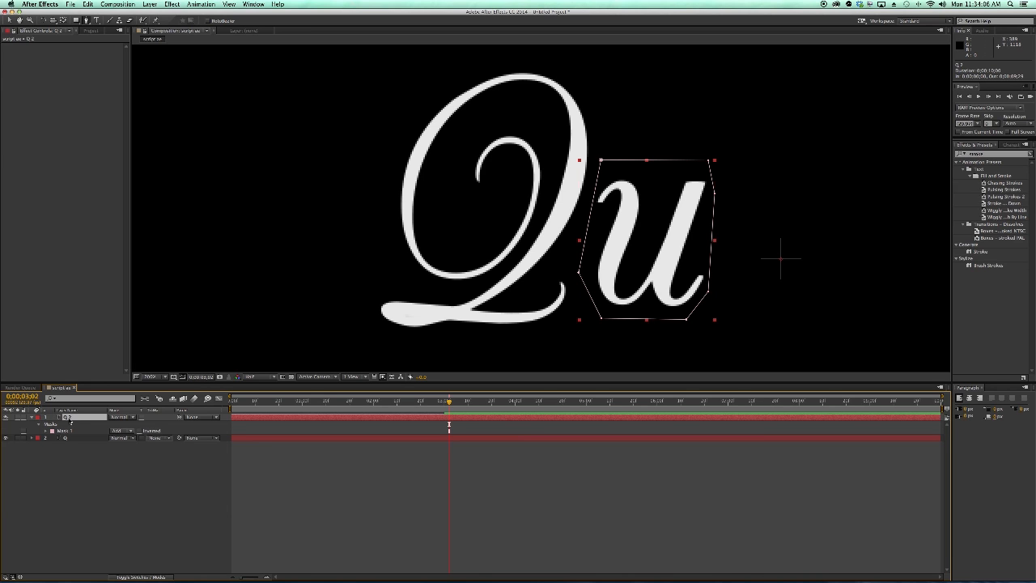
# Duplicate layer Q 2, and on the original draw a second closed pen mask around the u's first stem, up to the stroke junction.
pyautogui.press('super+d')
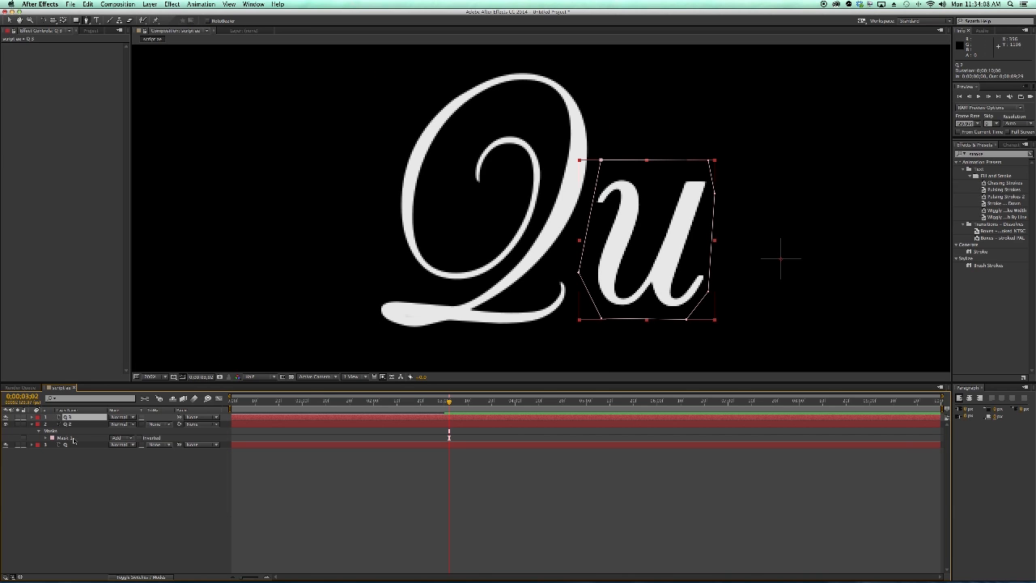
pyautogui.press('super+Down')
pyautogui.click(594, 148)
pyautogui.click(660, 149)
pyautogui.click(655, 211)
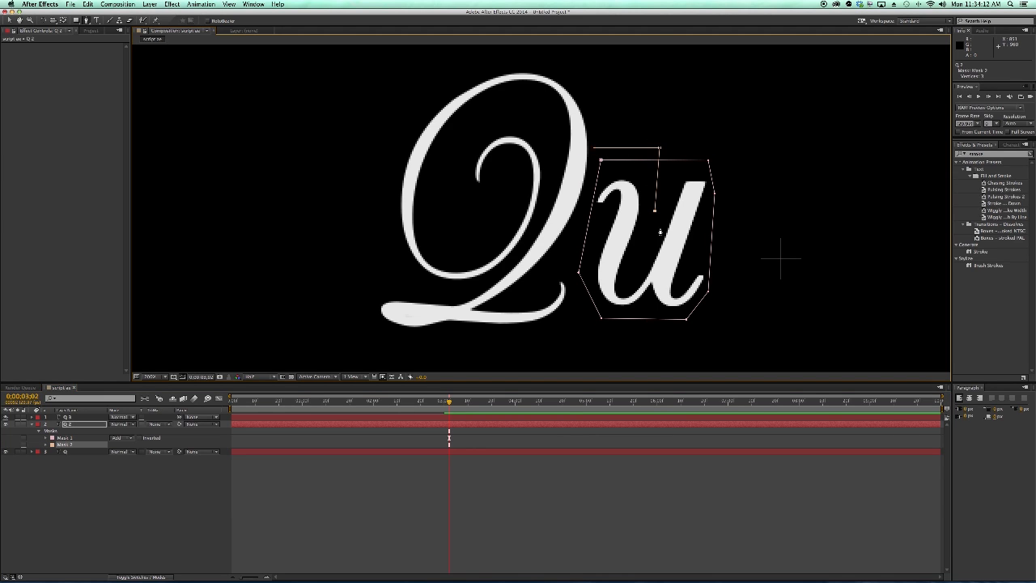
pyautogui.click(648, 274)
pyautogui.click(634, 330)
pyautogui.click(571, 299)
pyautogui.click(594, 149)
# On layer Q 3, draw a second closed pen mask around the u's second stem, following the junction with the first stem.
pyautogui.click(79, 417)
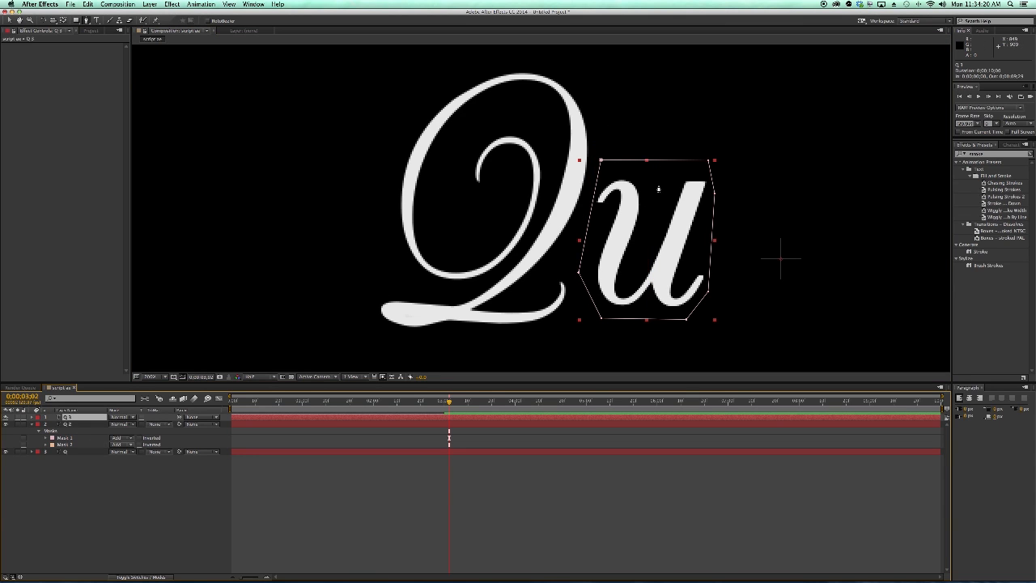
pyautogui.click(672, 143)
pyautogui.click(656, 221)
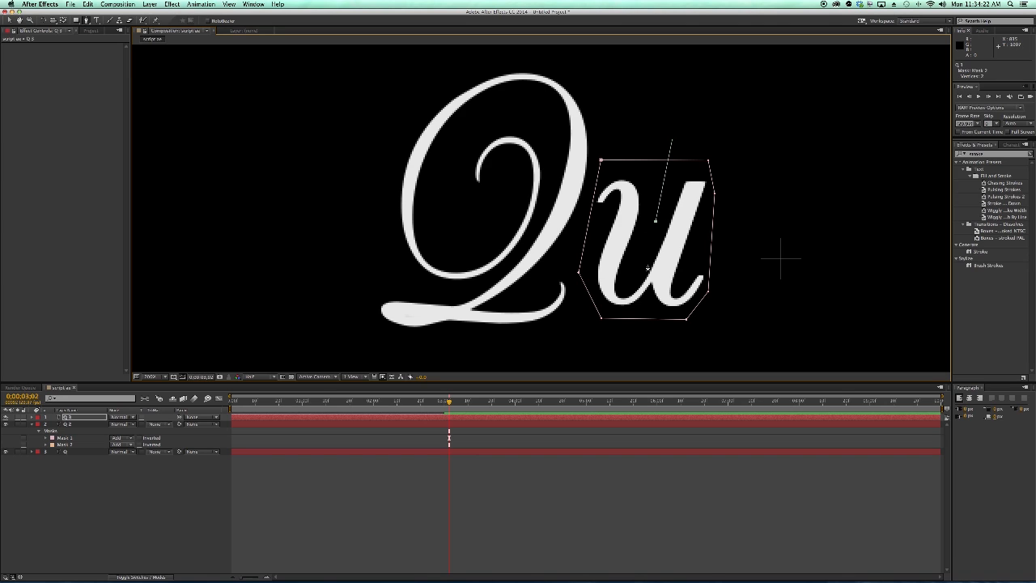
pyautogui.click(648, 271)
pyautogui.click(663, 317)
pyautogui.click(714, 319)
pyautogui.click(733, 257)
pyautogui.click(715, 159)
pyautogui.click(671, 142)
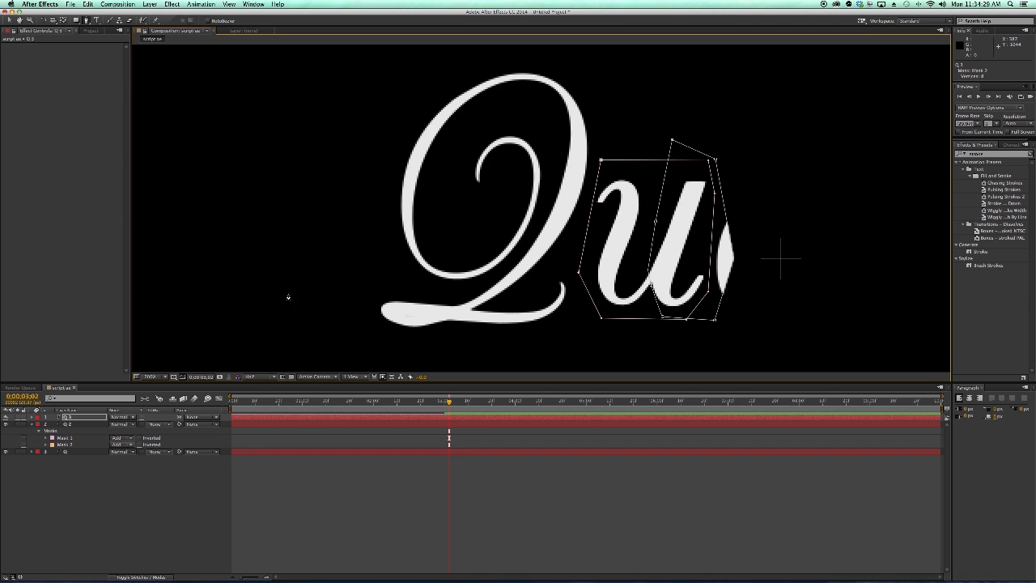
# Set Mask 2 to Subtract on both layers Q 3 and Q 2 so each keeps only one half of the u.
pyautogui.click(6, 417)
pyautogui.click(6, 418)
pyautogui.click(66, 418)
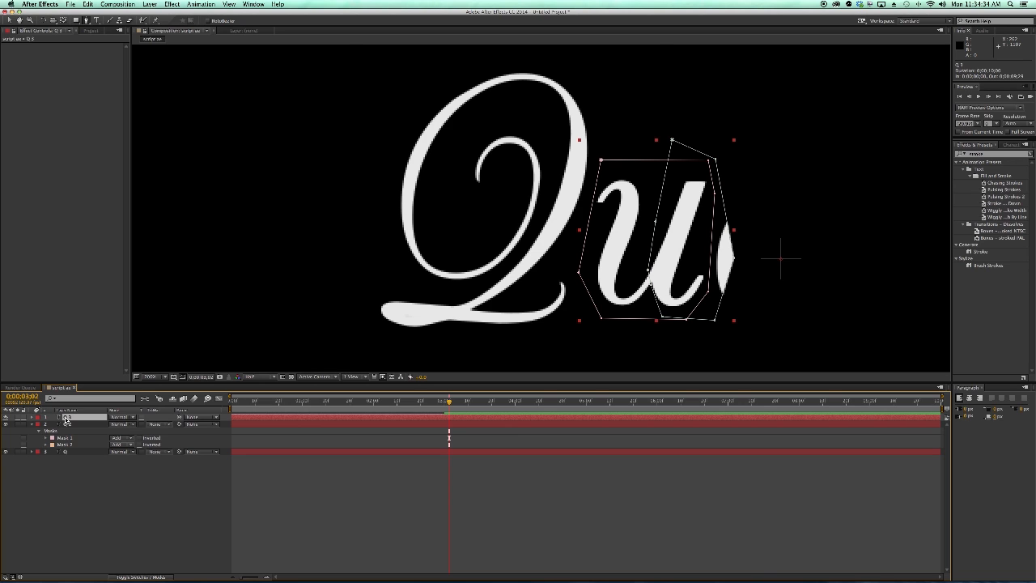
pyautogui.press('m')
pyautogui.click(129, 439)
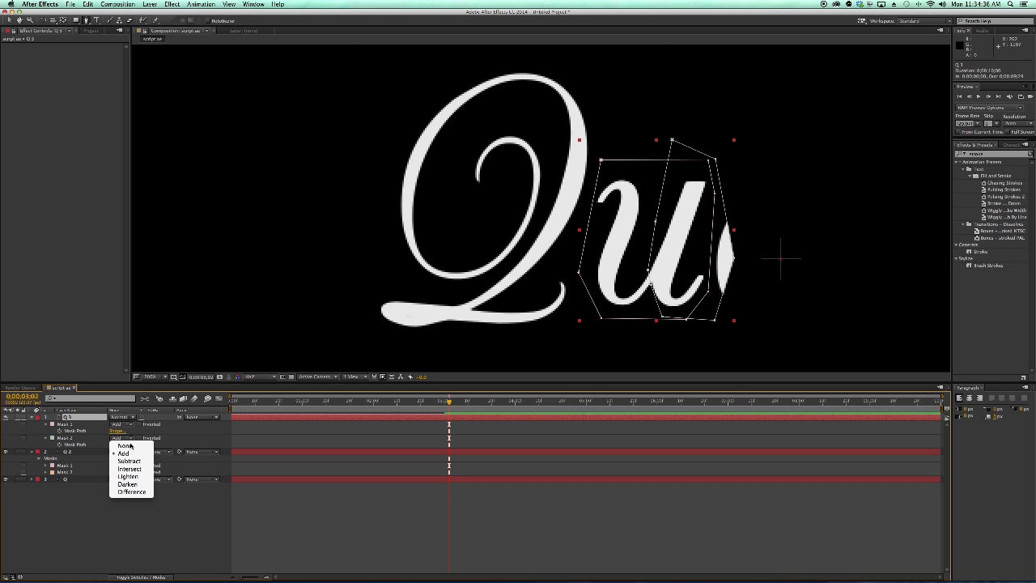
pyautogui.click(130, 460)
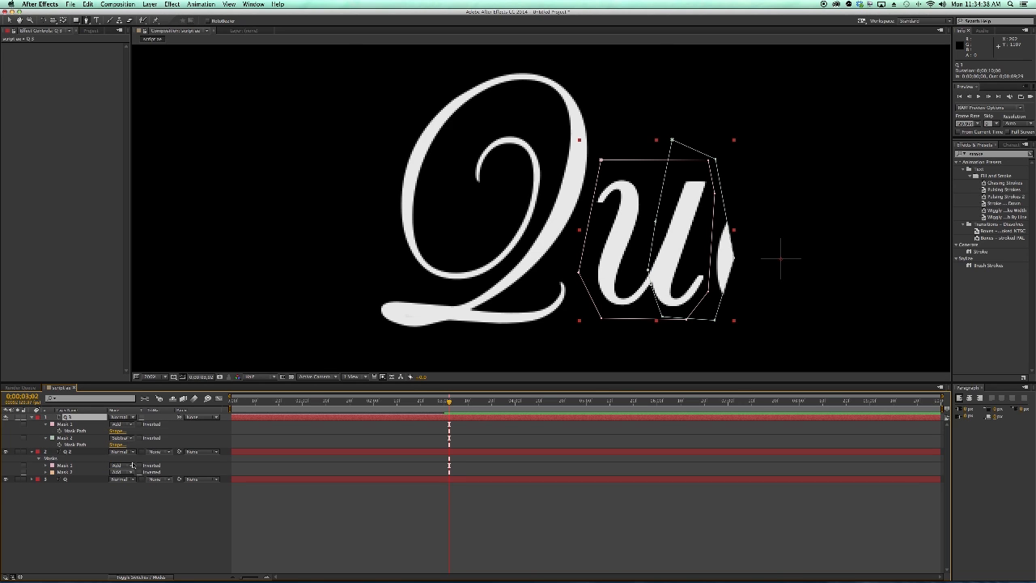
pyautogui.click(6, 418)
pyautogui.click(6, 418)
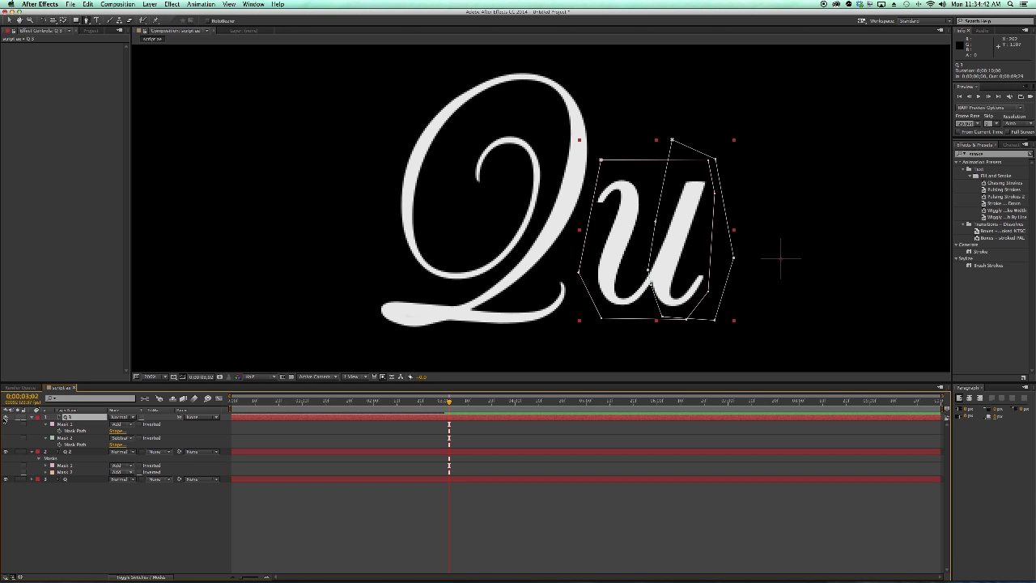
pyautogui.click(6, 417)
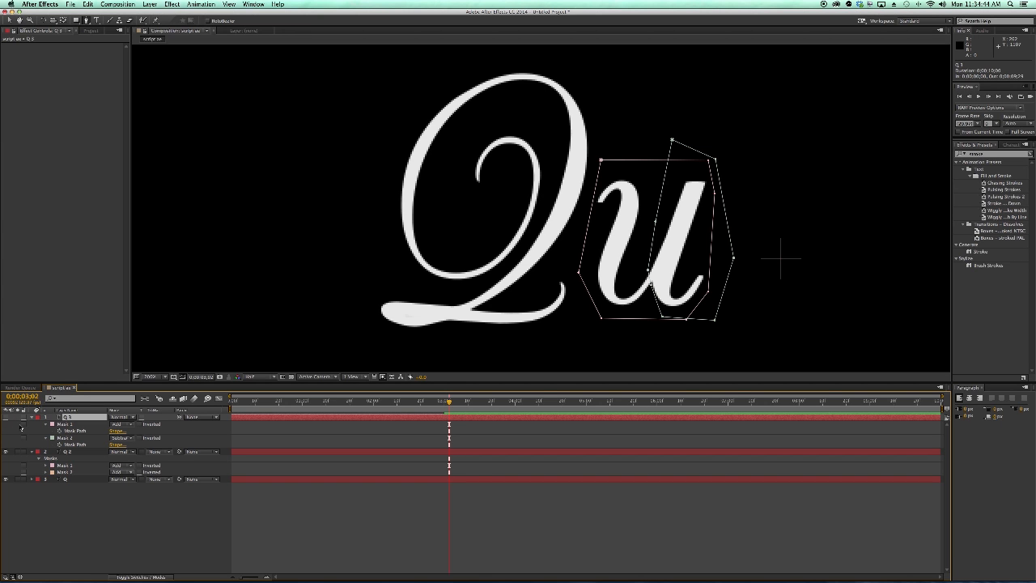
pyautogui.click(130, 472)
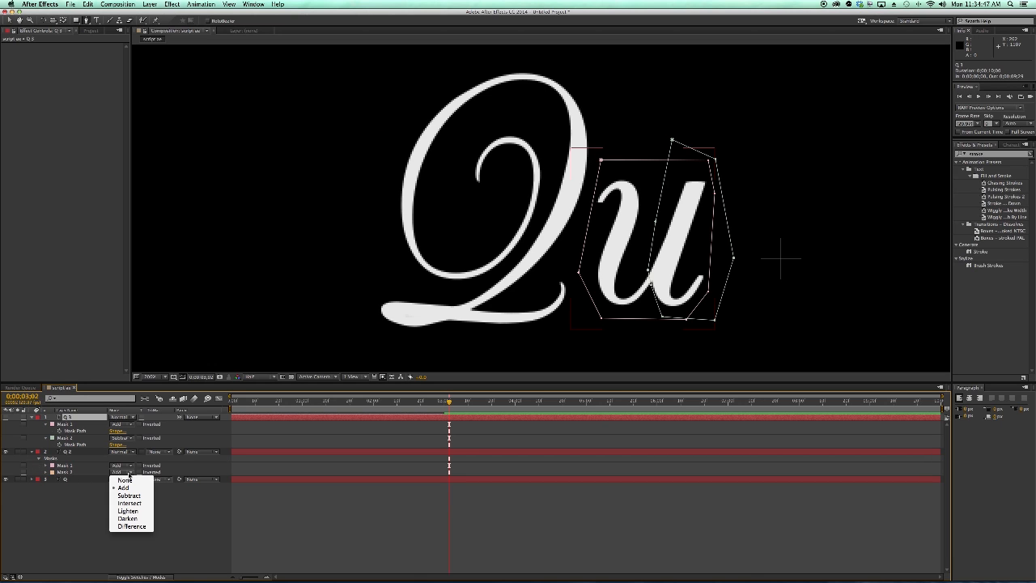
pyautogui.click(130, 495)
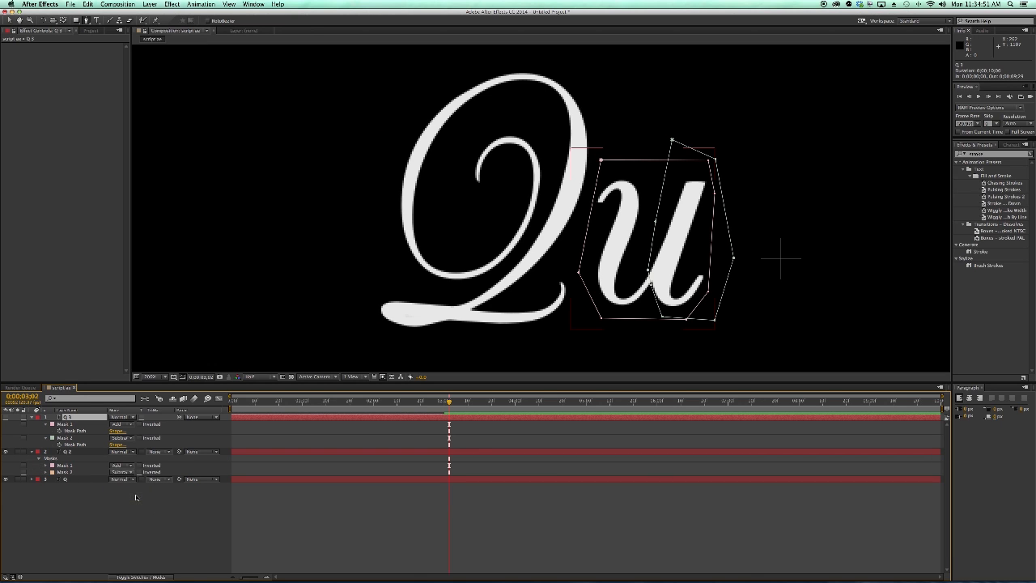
# Toggle the visibility of layers Q 2 and Q 3 to check that the two u halves join cleanly.
pyautogui.click(5, 416)
pyautogui.click(6, 451)
pyautogui.click(6, 452)
pyautogui.click(6, 452)
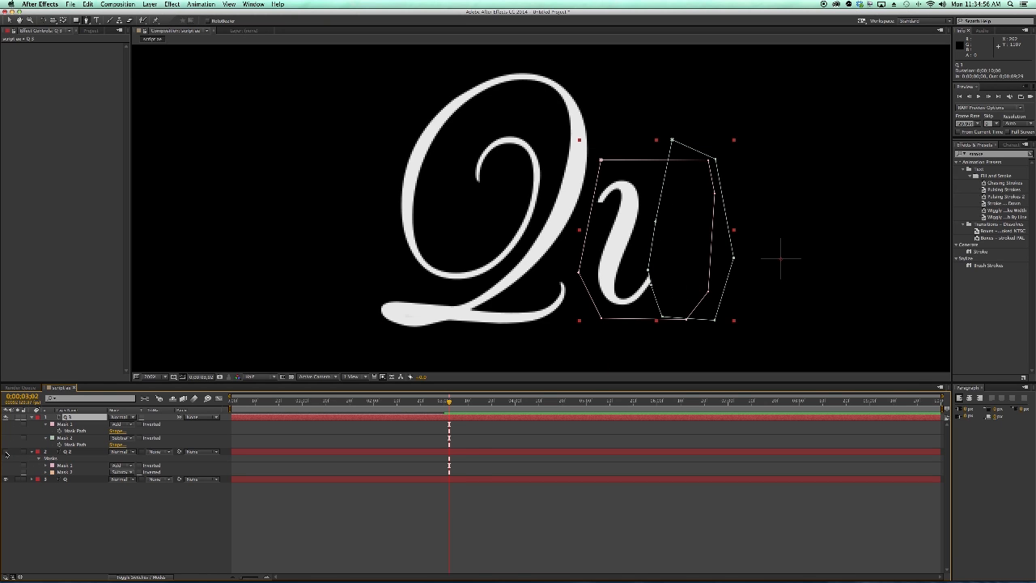
pyautogui.click(6, 452)
pyautogui.click(7, 451)
pyautogui.click(7, 451)
pyautogui.click(77, 453)
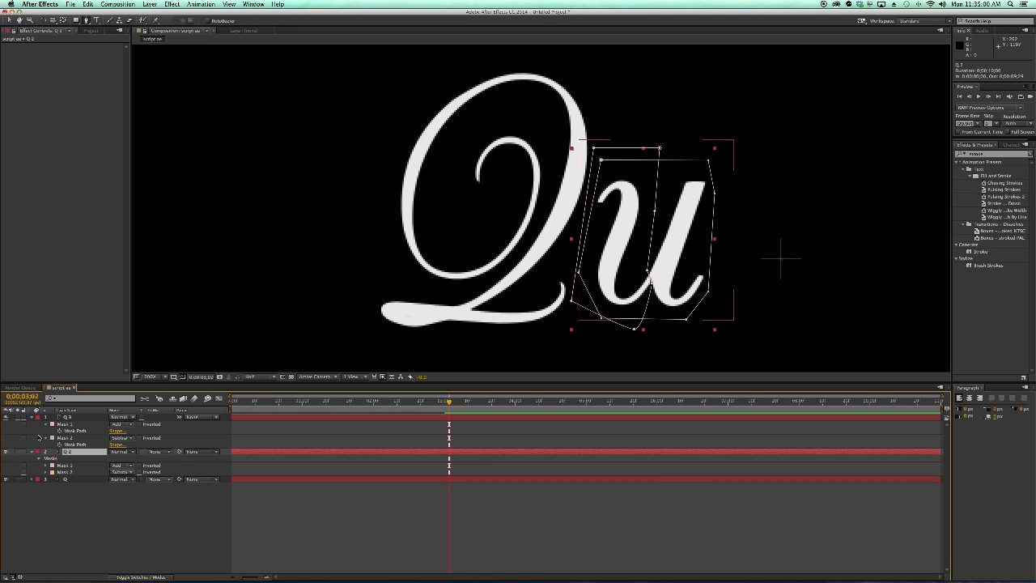
pyautogui.click(6, 416)
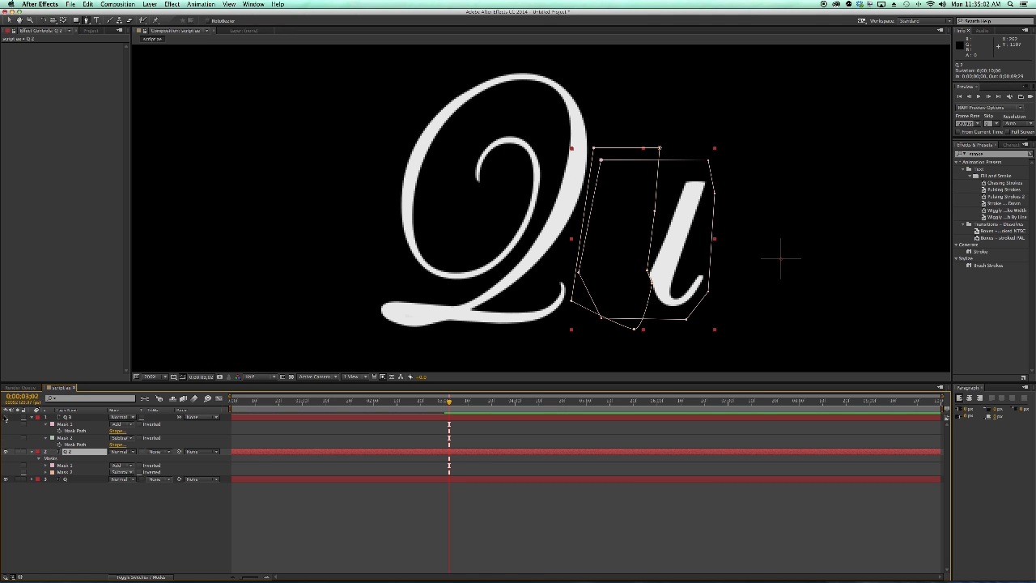
# Move layer Q 3 beneath layer Q 2 in the stack and select it.
pyautogui.moveTo(75, 422); pyautogui.dragTo(73, 452)
pyautogui.click(69, 446)
pyautogui.click(69, 417)
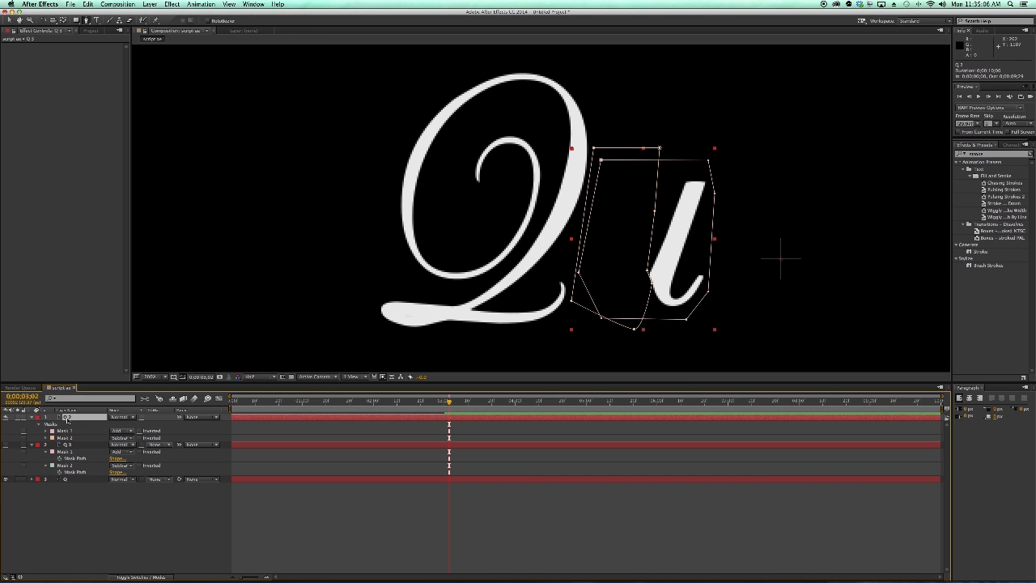
pyautogui.click(67, 444)
# Hide and show the reordered layers Q 2 and Q 3 to identify which half of the u each holds.
pyautogui.click(5, 445)
pyautogui.click(6, 445)
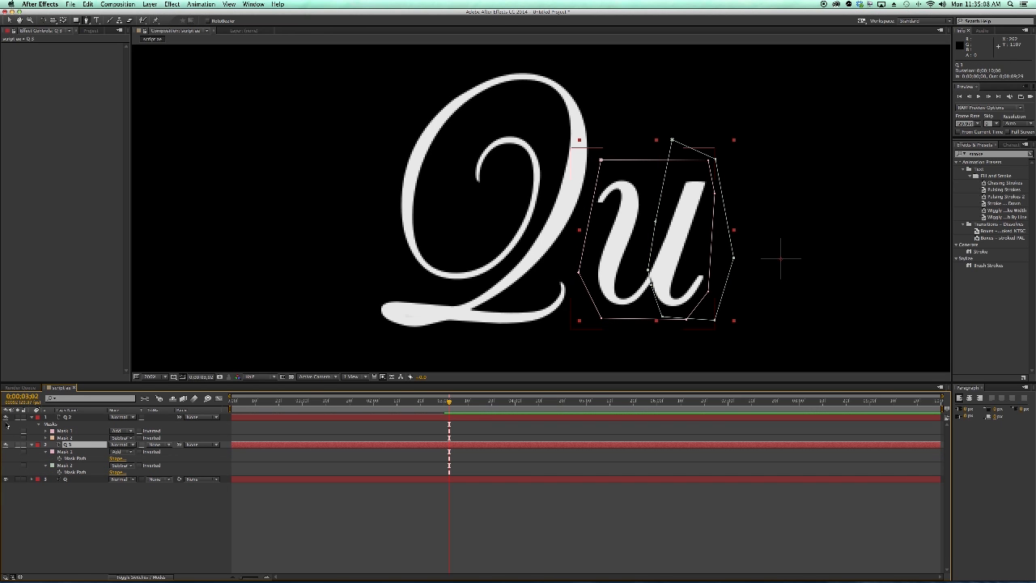
pyautogui.click(5, 416)
pyautogui.click(5, 445)
pyautogui.click(6, 445)
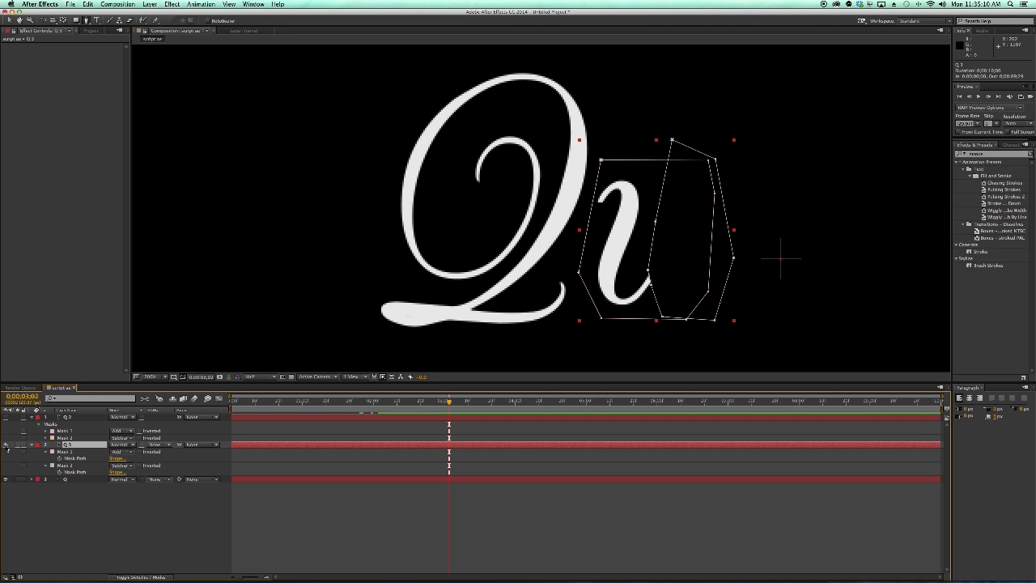
pyautogui.click(6, 445)
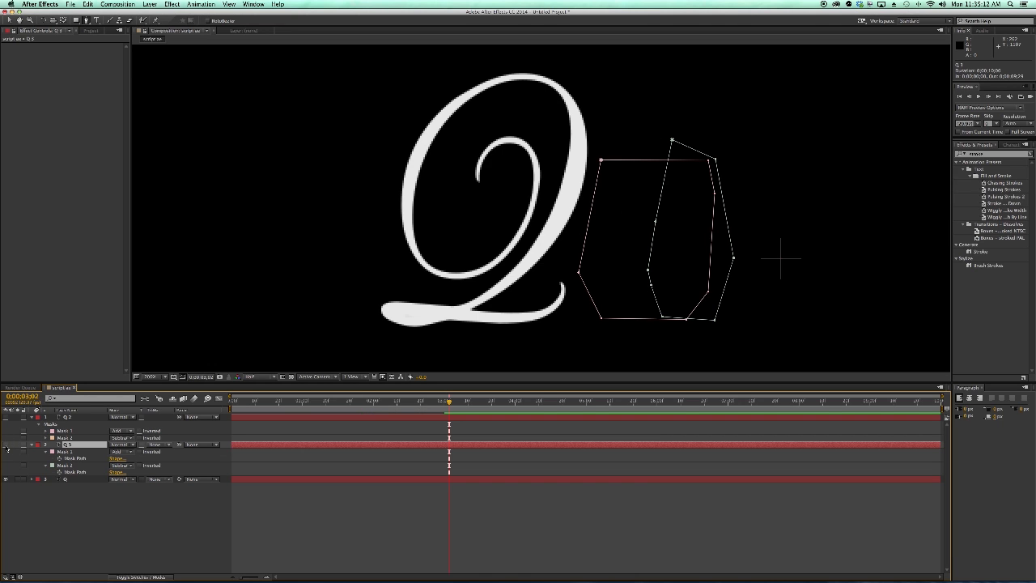
pyautogui.click(5, 445)
pyautogui.click(6, 417)
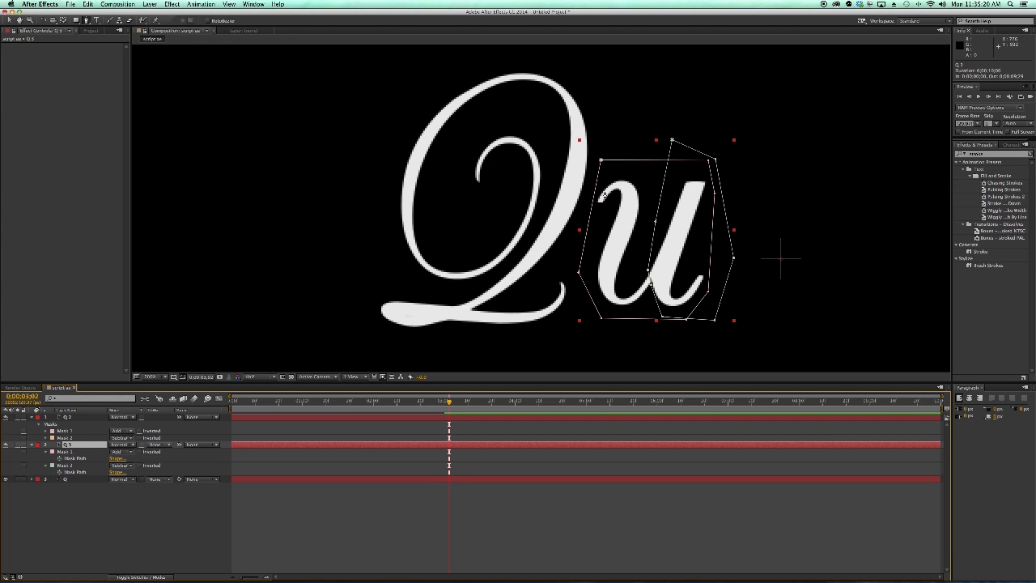
# Draw an open mask path on layer Q 3 following the first half of the u from its entry curl to the joining upstroke.
pyautogui.click(597, 211)
pyautogui.click(603, 198)
pyautogui.click(616, 185)
pyautogui.click(630, 188)
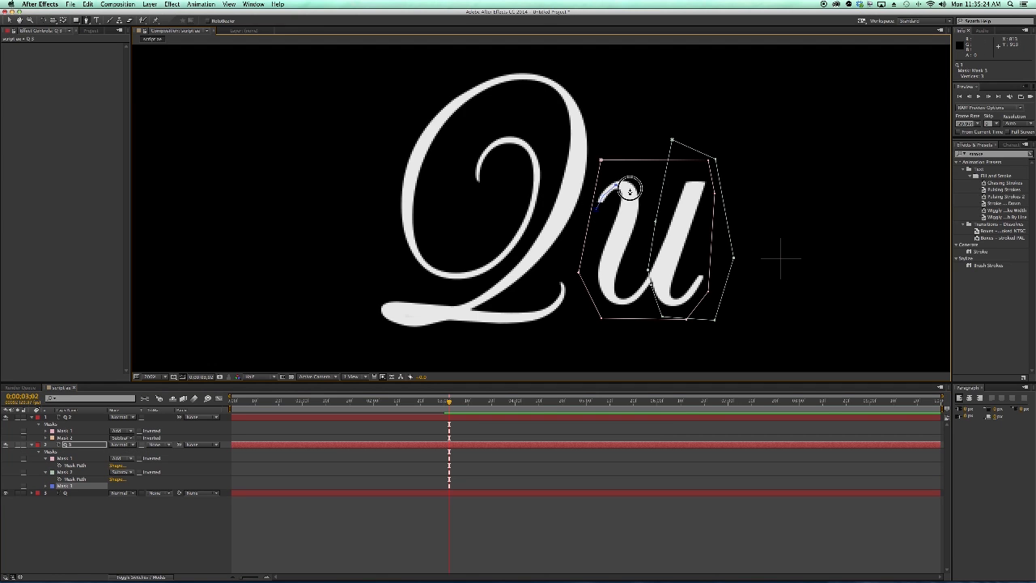
pyautogui.click(600, 275)
pyautogui.click(607, 277)
pyautogui.click(625, 299)
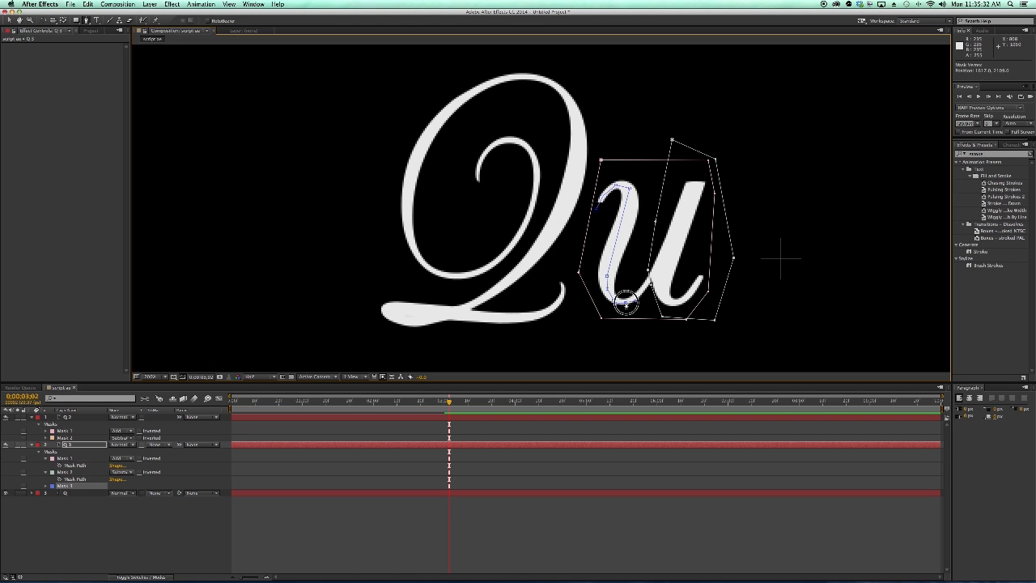
pyautogui.click(660, 265)
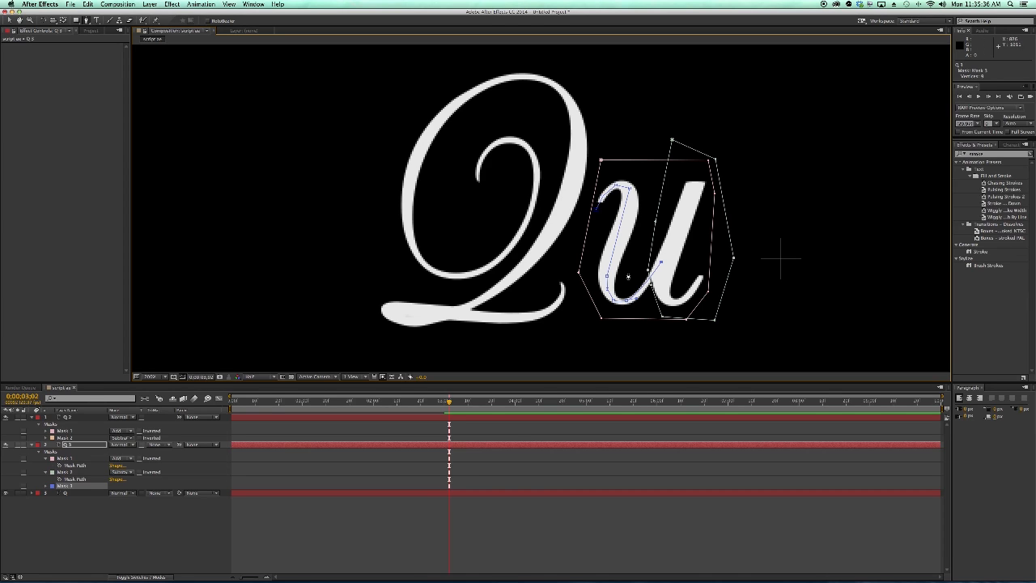
# Apply the Stroke effect to layer Q 3 along Mask 3 with Reveal Original Image, enlarging the brush until it covers the letter half.
pyautogui.moveTo(979, 252)
pyautogui.mouseDown()
pyautogui.moveTo(742, 292)
pyautogui.moveTo(71, 445)
pyautogui.mouseUp()
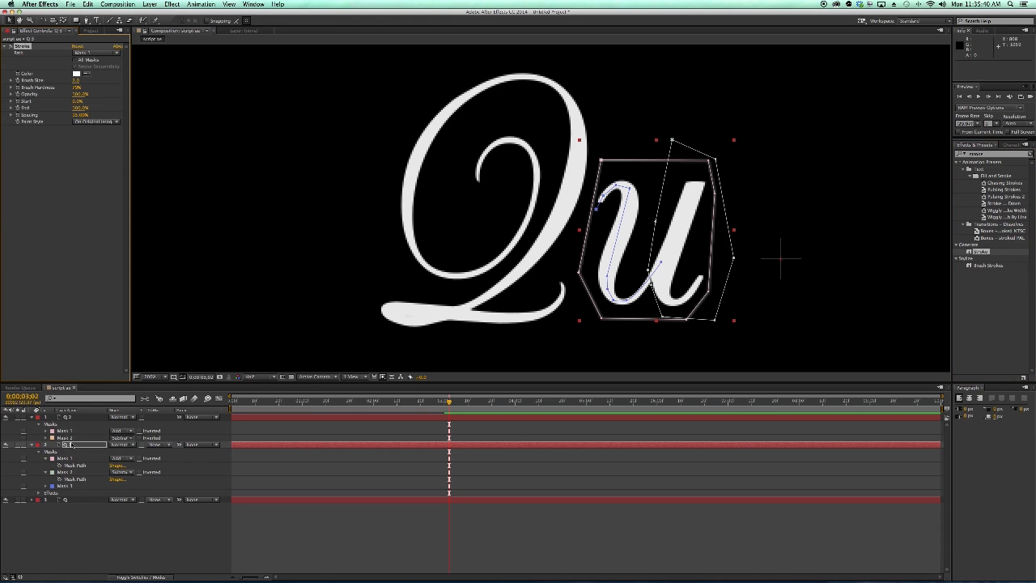
pyautogui.click(91, 54)
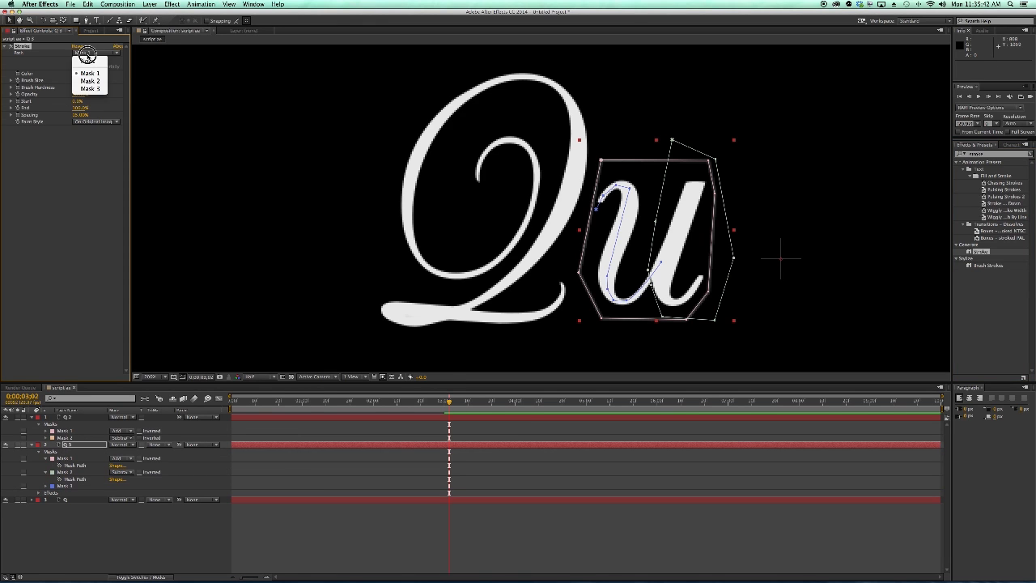
pyautogui.click(94, 89)
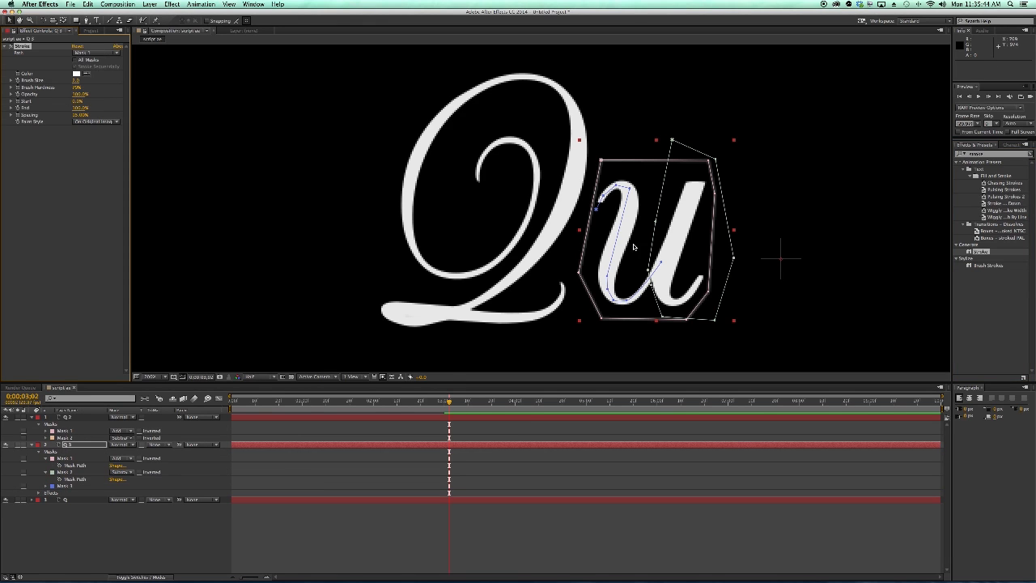
pyautogui.click(84, 121)
pyautogui.click(102, 144)
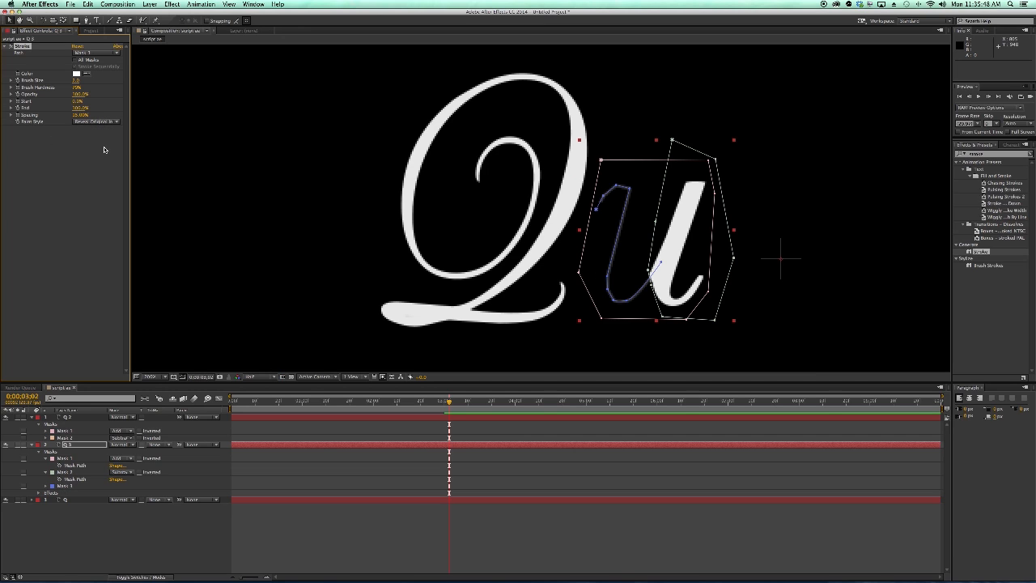
pyautogui.moveTo(75, 81); pyautogui.dragTo(139, 81)
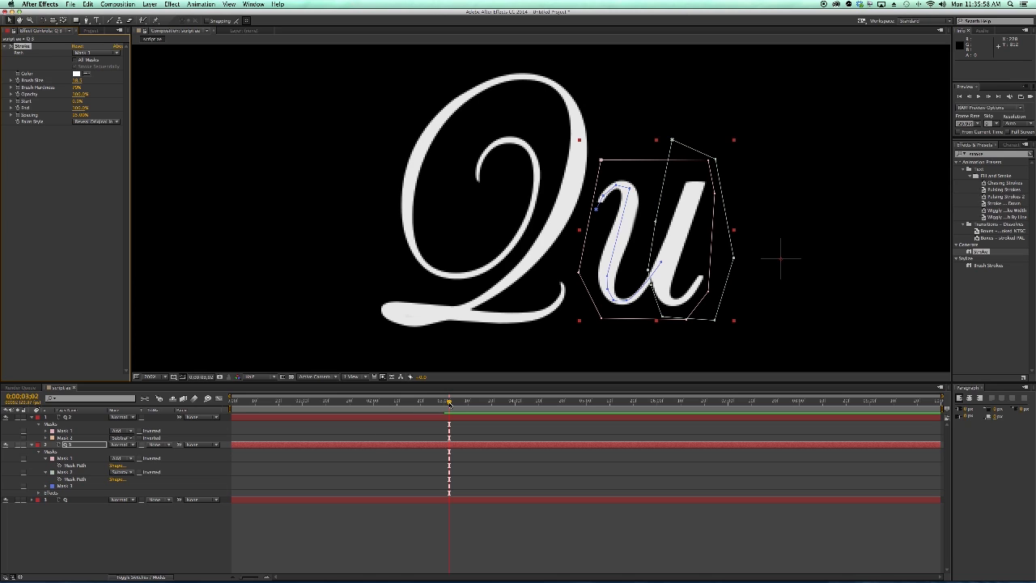
# Keyframe the Stroke's End on layer Q 3 from 0% at 0;00;02;05 to 100% at 0;00;02;24.
pyautogui.moveTo(449, 402); pyautogui.dragTo(383, 411)
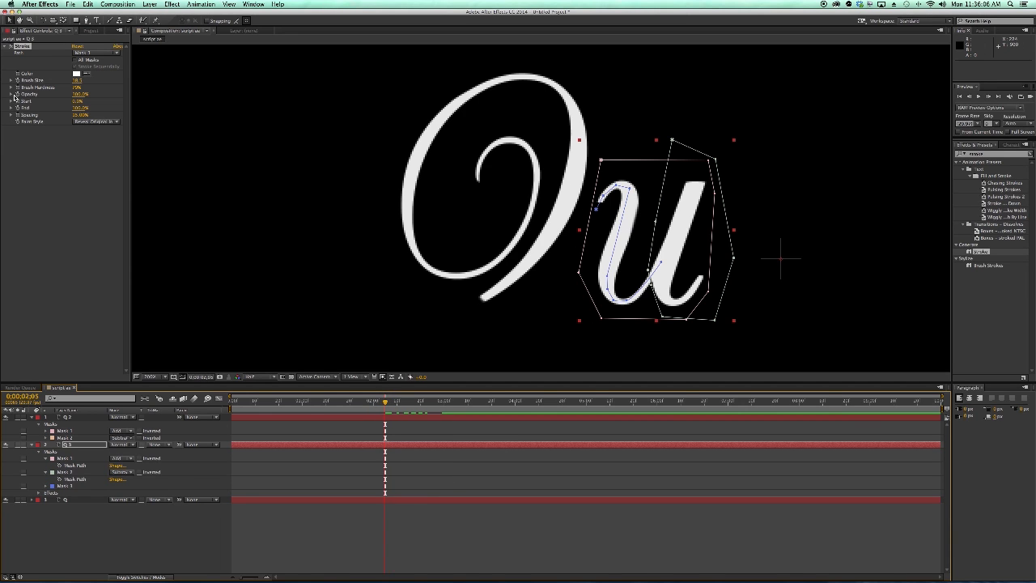
pyautogui.click(81, 108)
pyautogui.write('0')
pyautogui.press('Return')
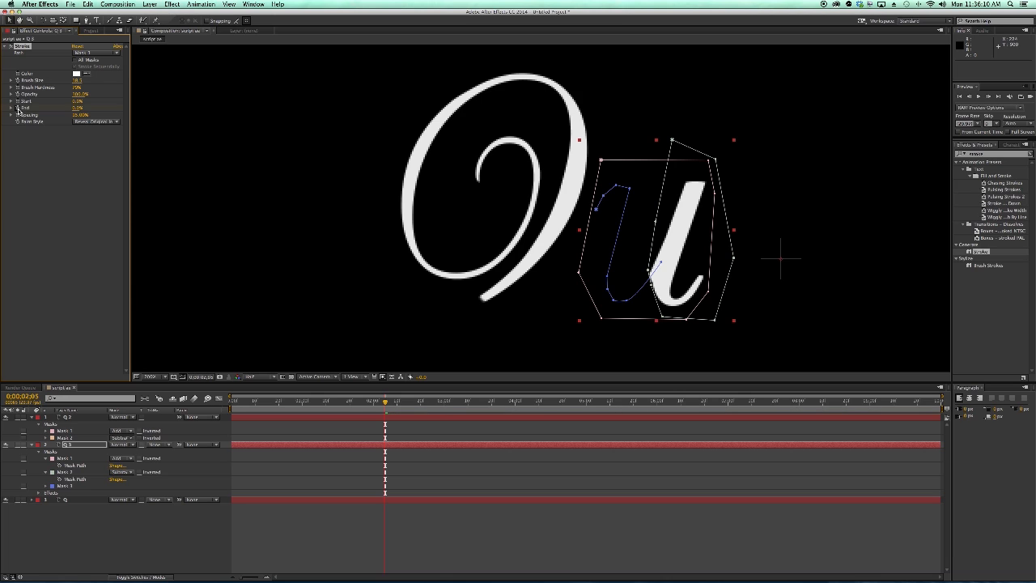
pyautogui.click(428, 403)
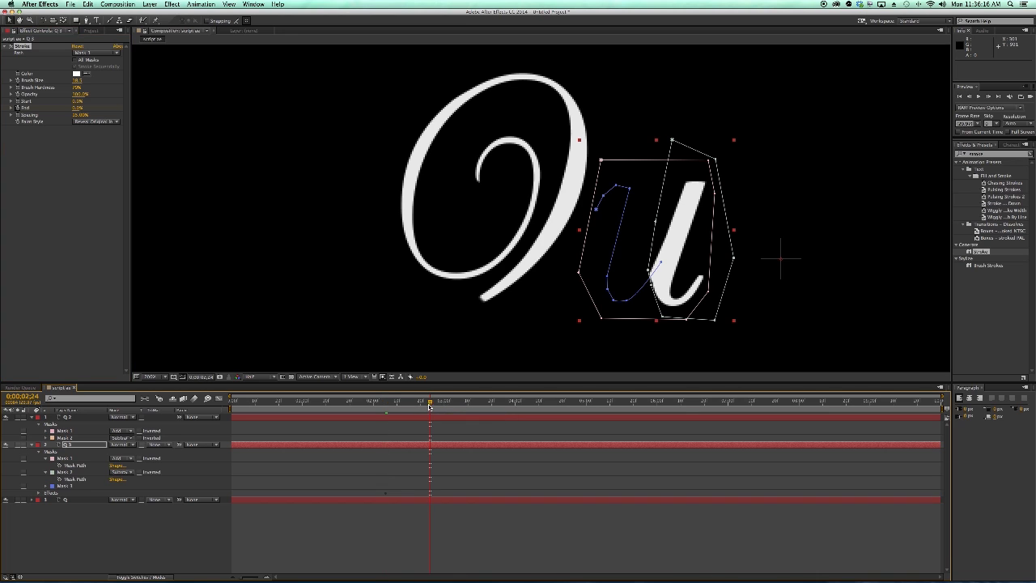
pyautogui.click(77, 109)
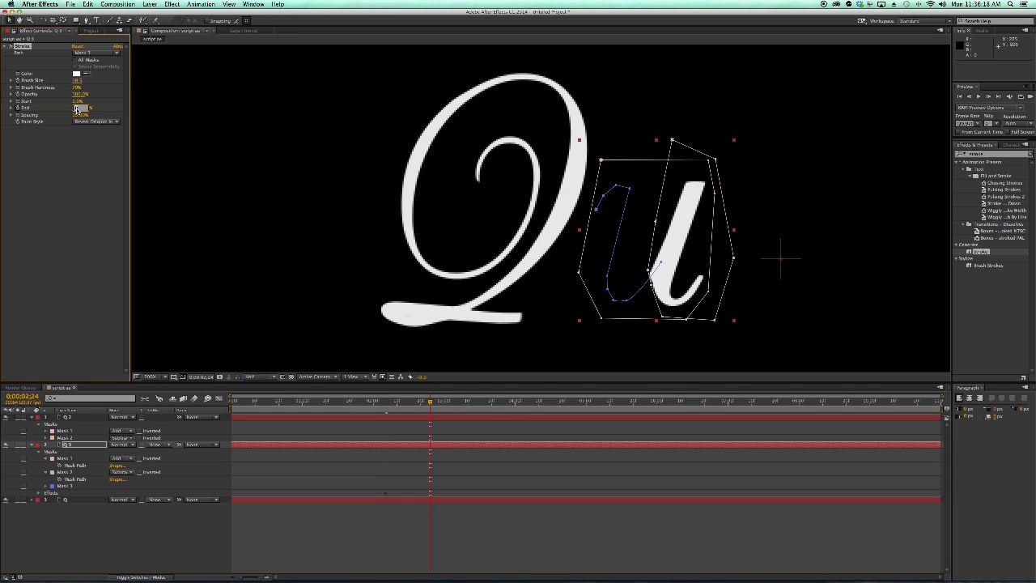
pyautogui.write('100')
pyautogui.press('Return')
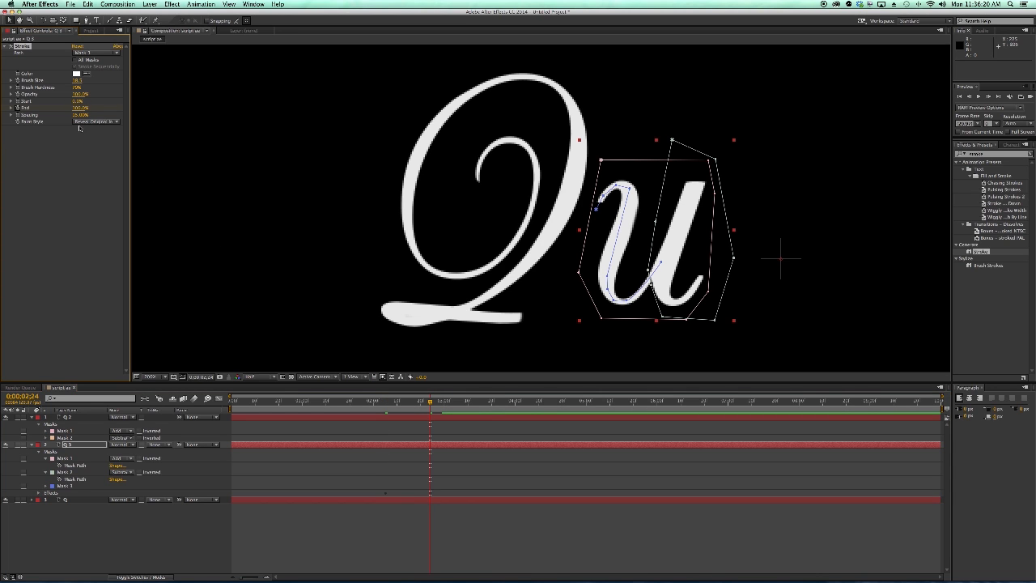
# Draw an open mask path on layer Q 2 down the second stem of the u and around its exit curl.
pyautogui.click(76, 418)
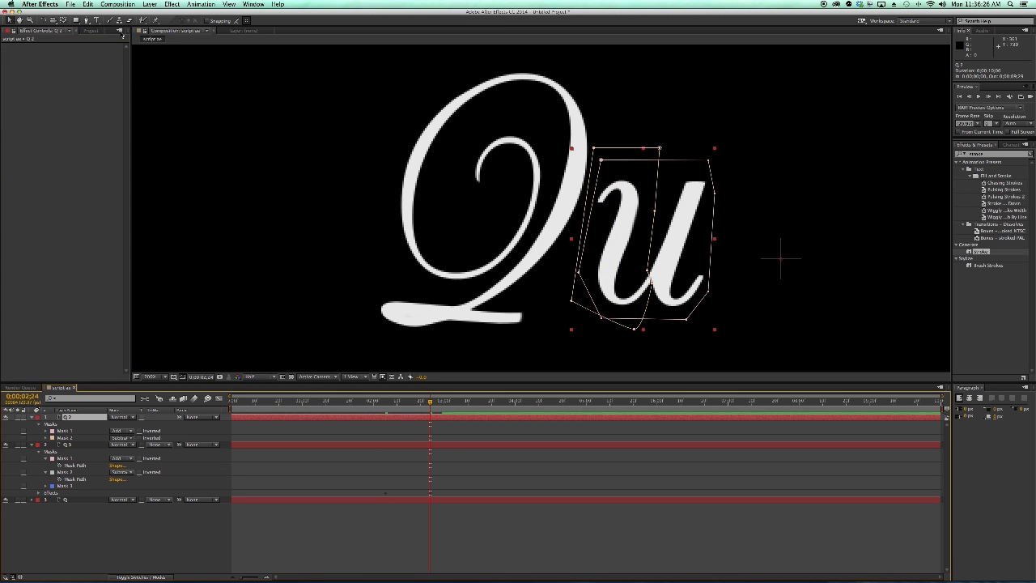
pyautogui.click(88, 21)
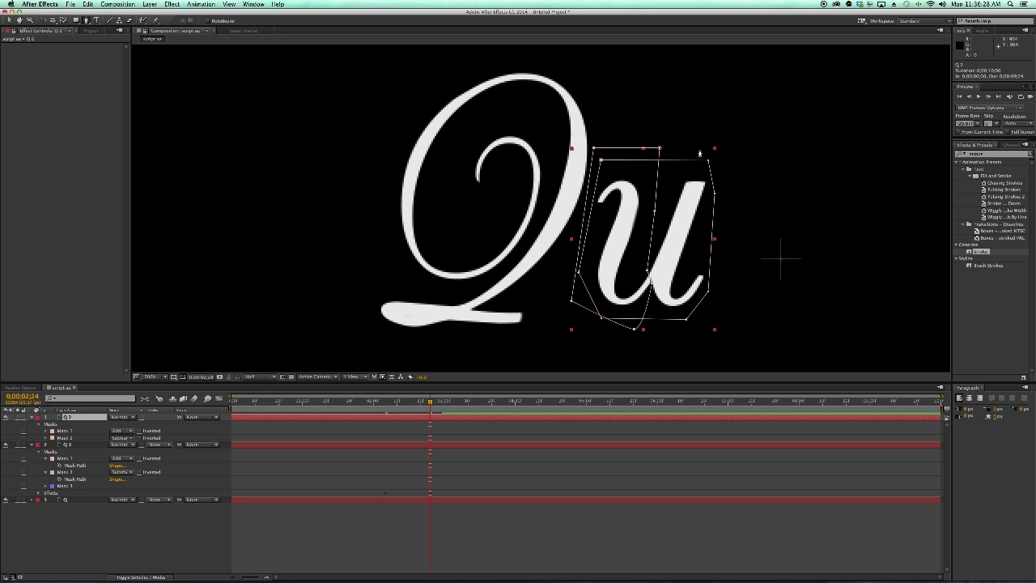
pyautogui.click(701, 150)
pyautogui.click(661, 278)
pyautogui.click(662, 294)
pyautogui.click(688, 297)
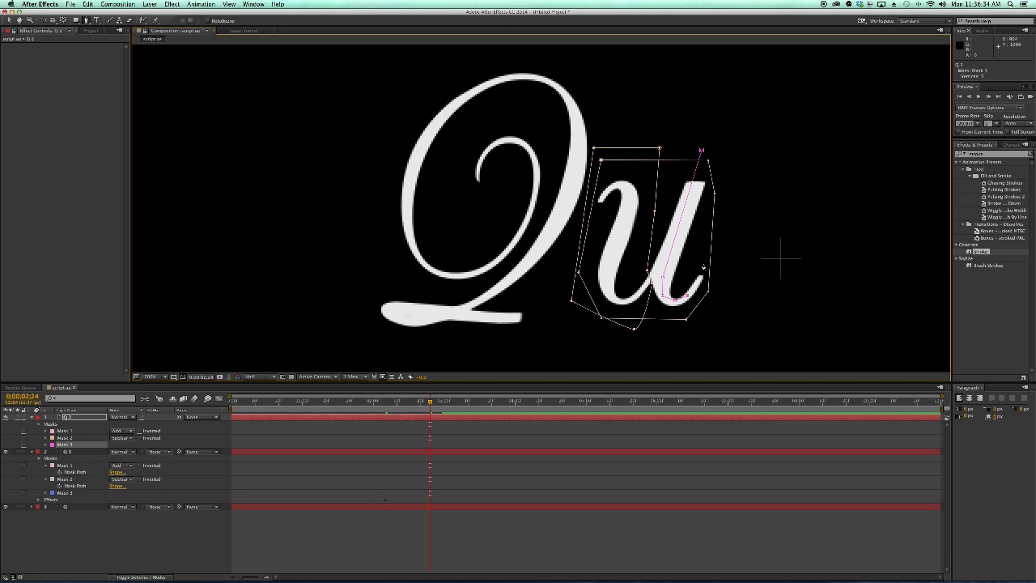
pyautogui.moveTo(702, 263); pyautogui.dragTo(707, 266)
# Apply the Stroke effect to layer Q 2 along Mask 3 with Reveal Original Image, enlarging the brush to cover the second stem.
pyautogui.click(74, 418)
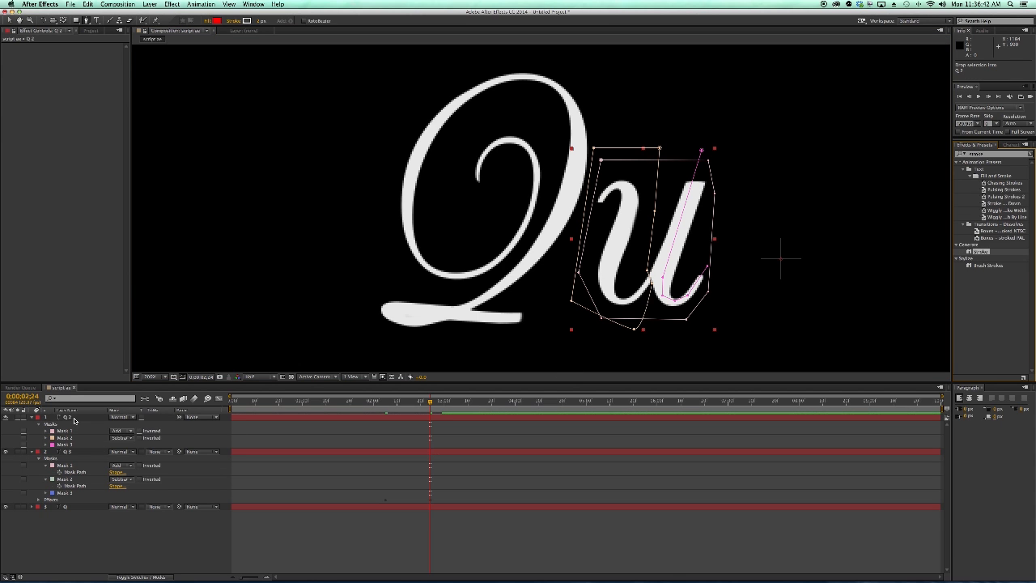
pyautogui.click(81, 54)
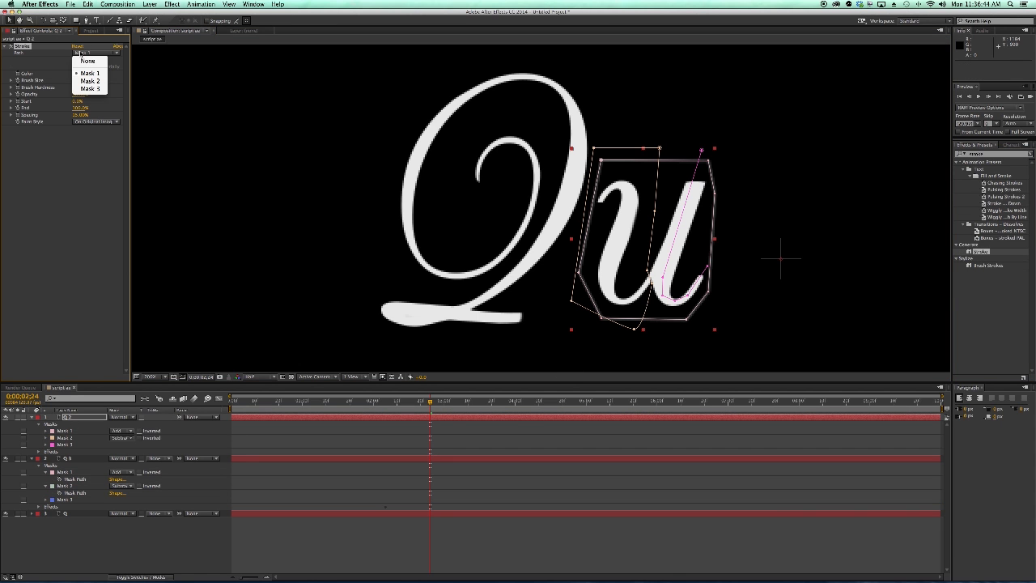
pyautogui.click(89, 88)
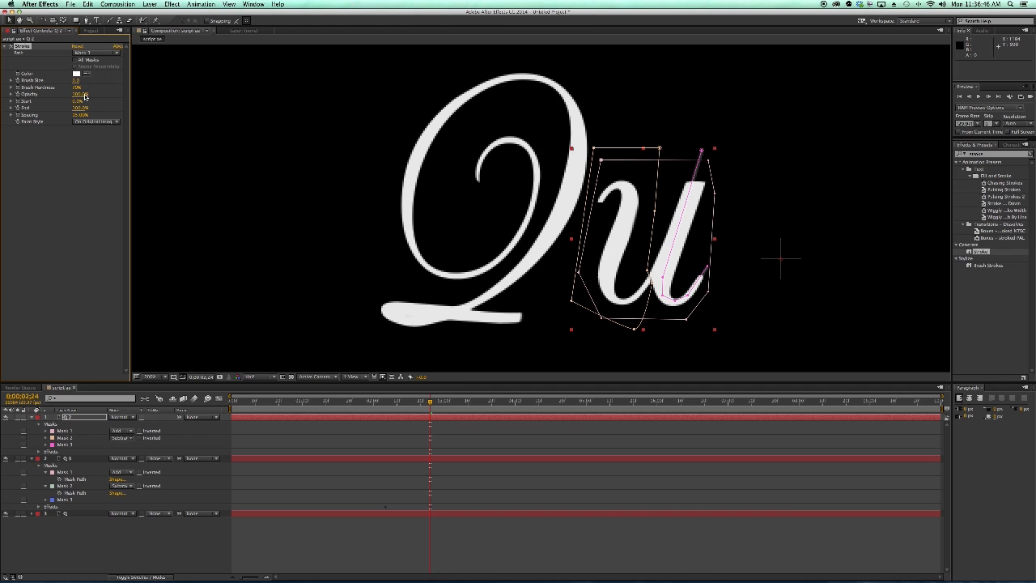
pyautogui.click(89, 122)
pyautogui.click(87, 150)
pyautogui.moveTo(78, 84); pyautogui.dragTo(176, 84)
# Keyframe the Stroke's End on layer Q 2 from 0% at 0;00;02;24 to 100% at 0;00;03;12.
pyautogui.moveTo(81, 109); pyautogui.dragTo(7, 172)
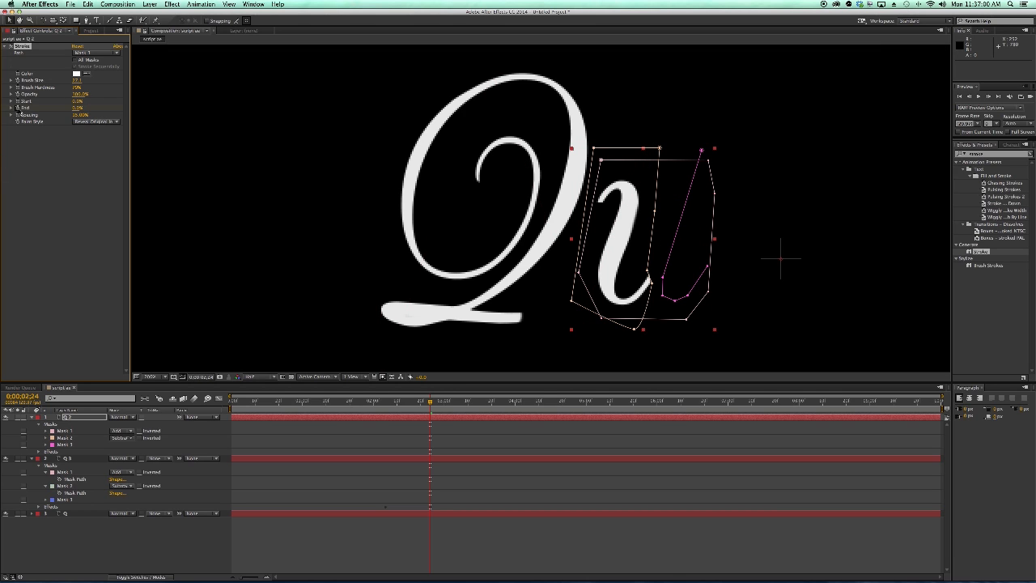
pyautogui.click(474, 405)
pyautogui.click(77, 108)
pyautogui.press('Return')
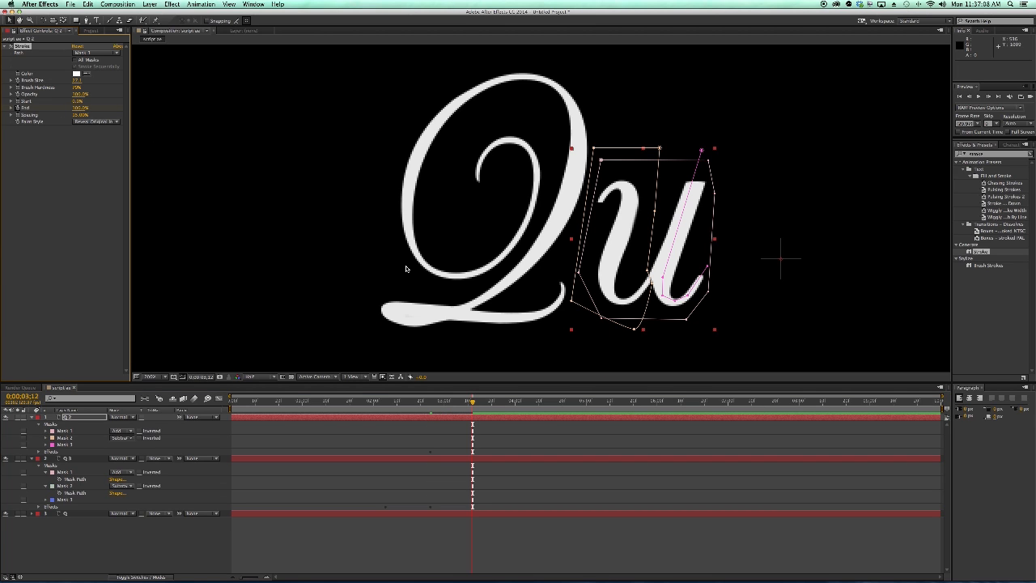
# Review the write-on of the Q and both u halves along the timeline in the full composition.
pyautogui.moveTo(471, 405); pyautogui.dragTo(360, 401)
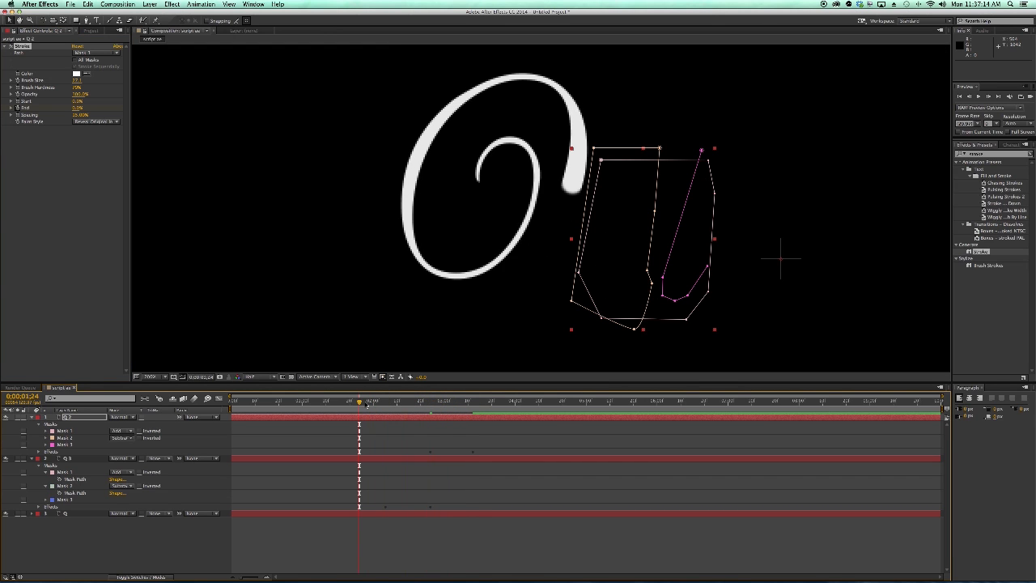
pyautogui.press(',')
pyautogui.press(',')
pyautogui.press(',')
pyautogui.press(',')
pyautogui.press('pagedown')
pyautogui.moveTo(459, 407); pyautogui.dragTo(486, 406)
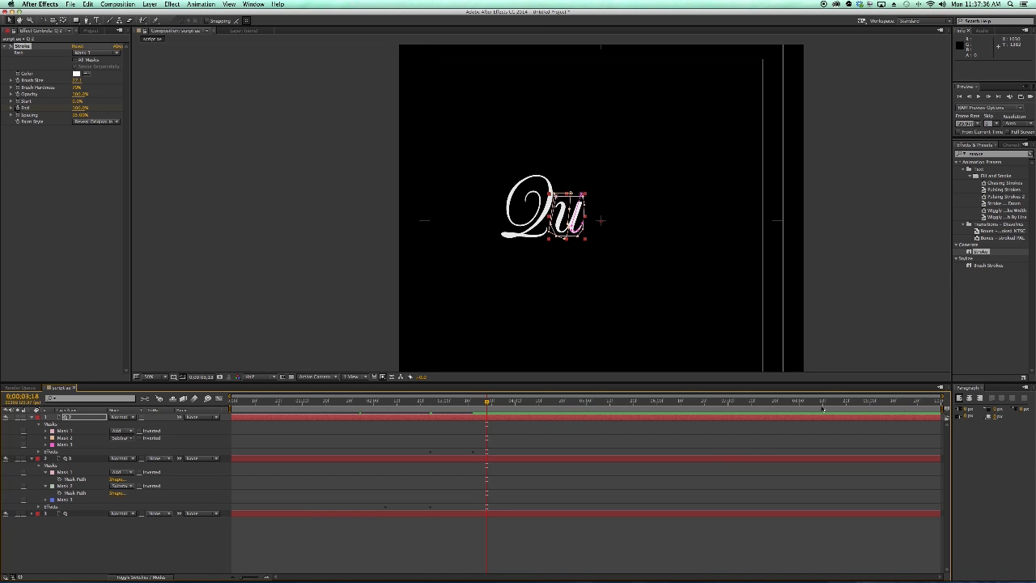
# Shorten the work area to end at about four seconds and add the composition to the render queue.
pyautogui.moveTo(943, 413); pyautogui.dragTo(520, 411)
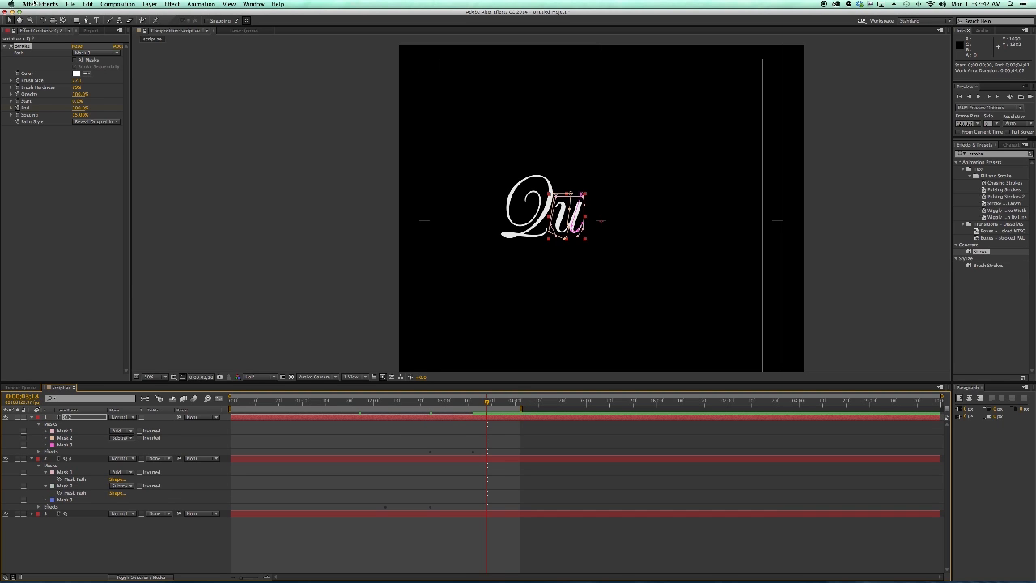
pyautogui.click(71, 3)
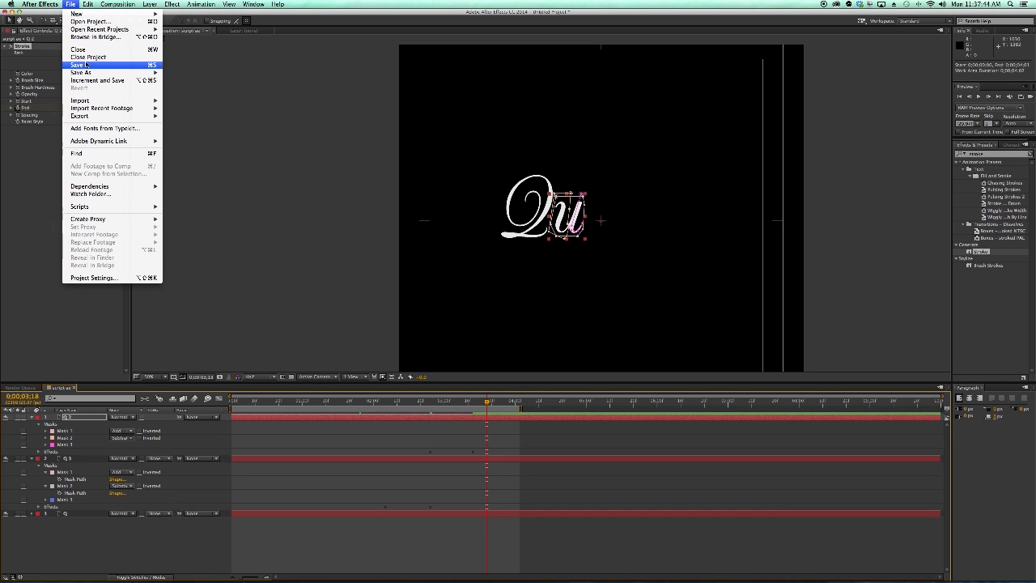
pyautogui.moveTo(103, 116)
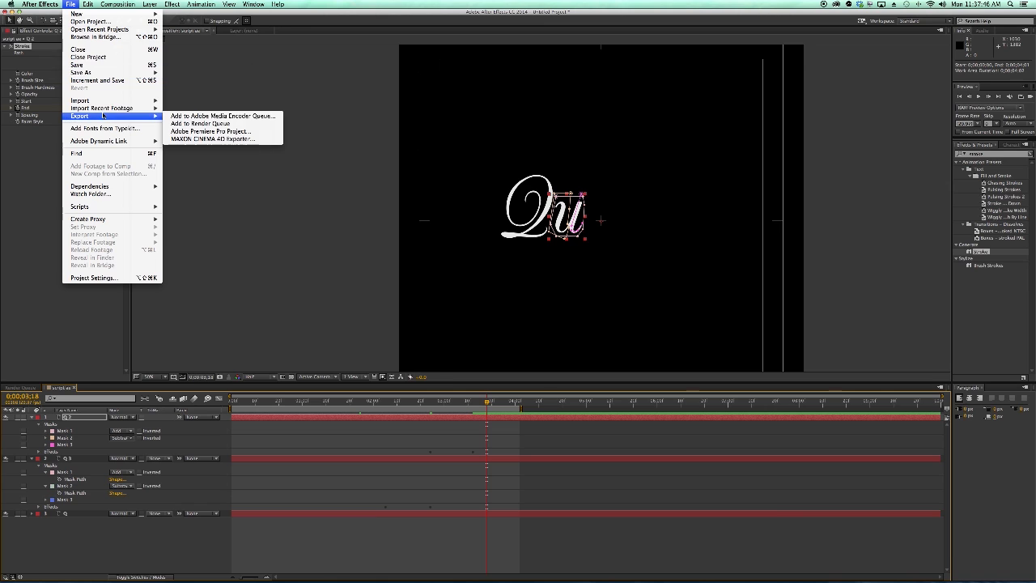
pyautogui.click(177, 123)
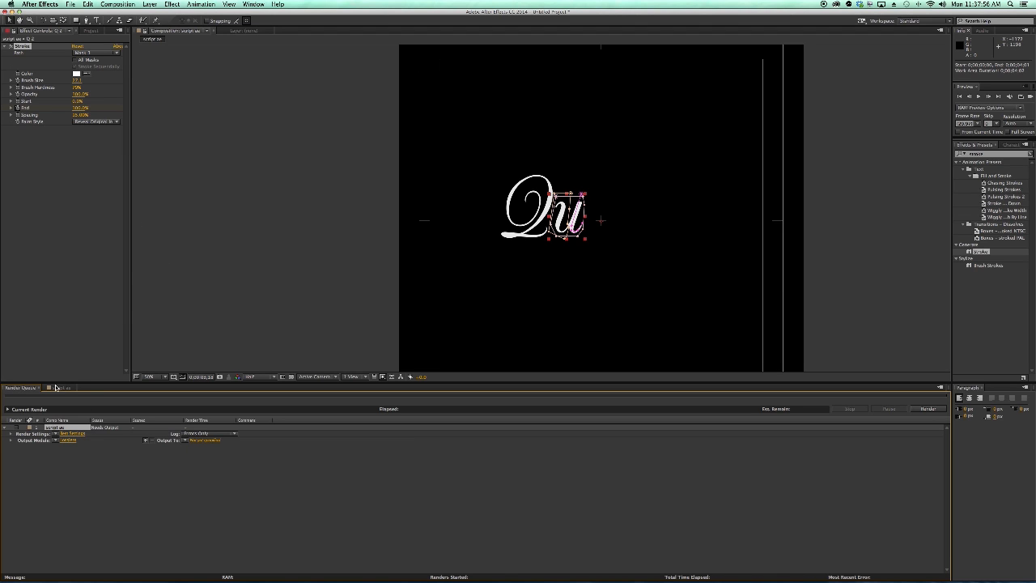
# Remove the script.ae item from the render queue and return to the composition's timeline.
pyautogui.press('Delete')
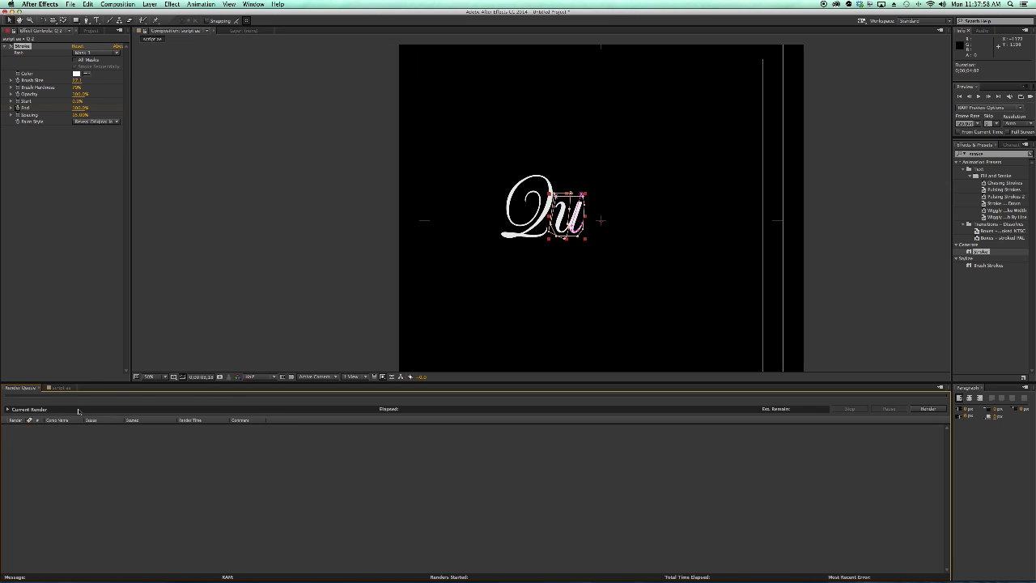
pyautogui.click(62, 387)
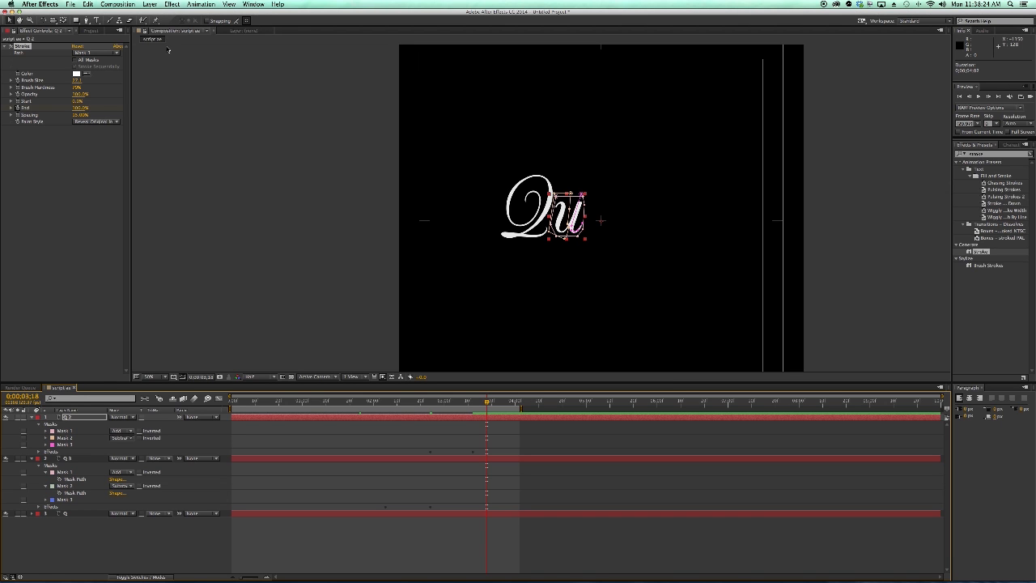
# Create a new adjustment layer above the letter layers.
pyautogui.click(171, 5)
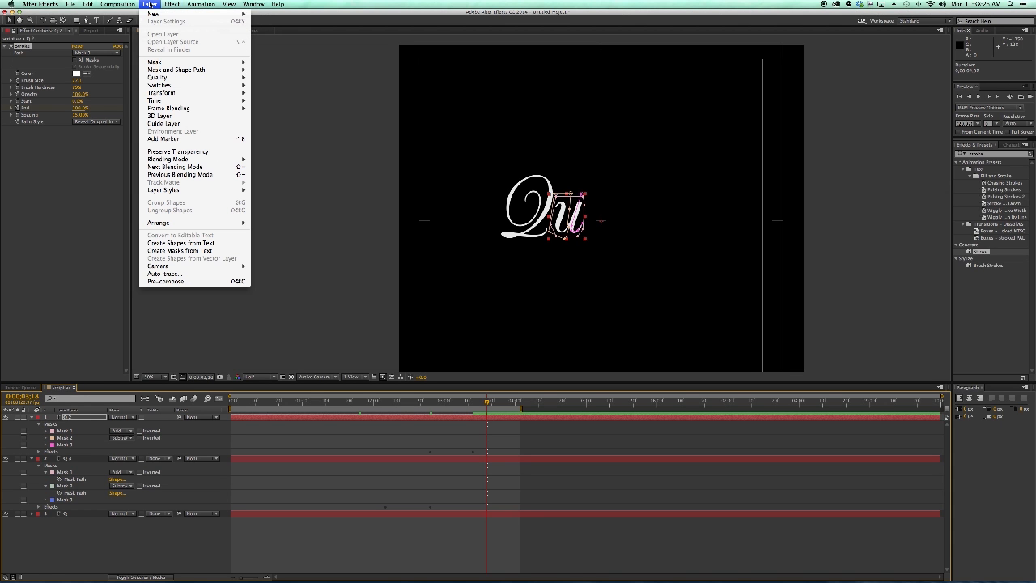
pyautogui.moveTo(164, 14)
pyautogui.click(272, 64)
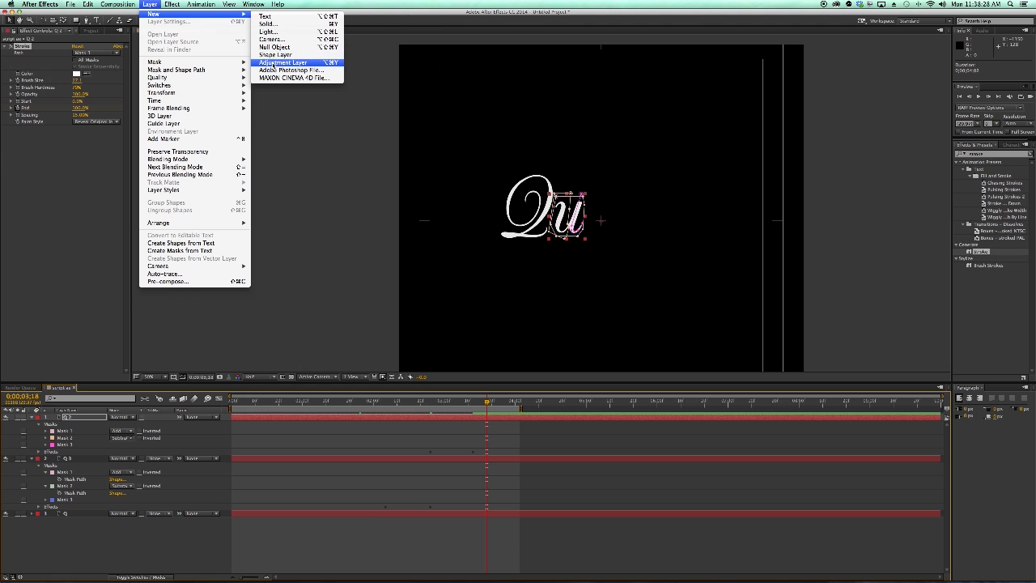
# Apply a Gaussian Blur to the adjustment layer with a blurriness of 5.
pyautogui.click(172, 5)
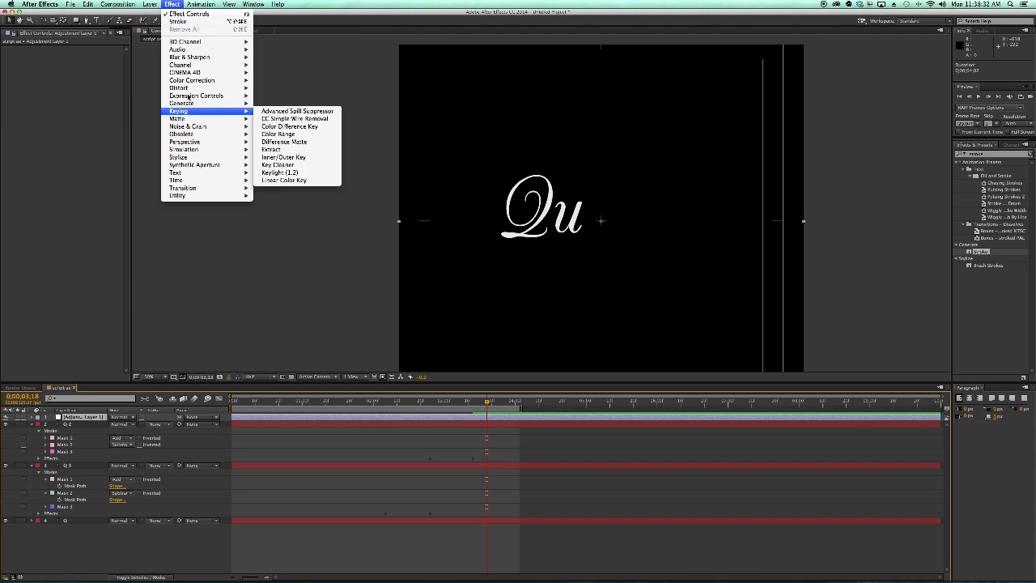
pyautogui.moveTo(188, 96)
pyautogui.moveTo(198, 58)
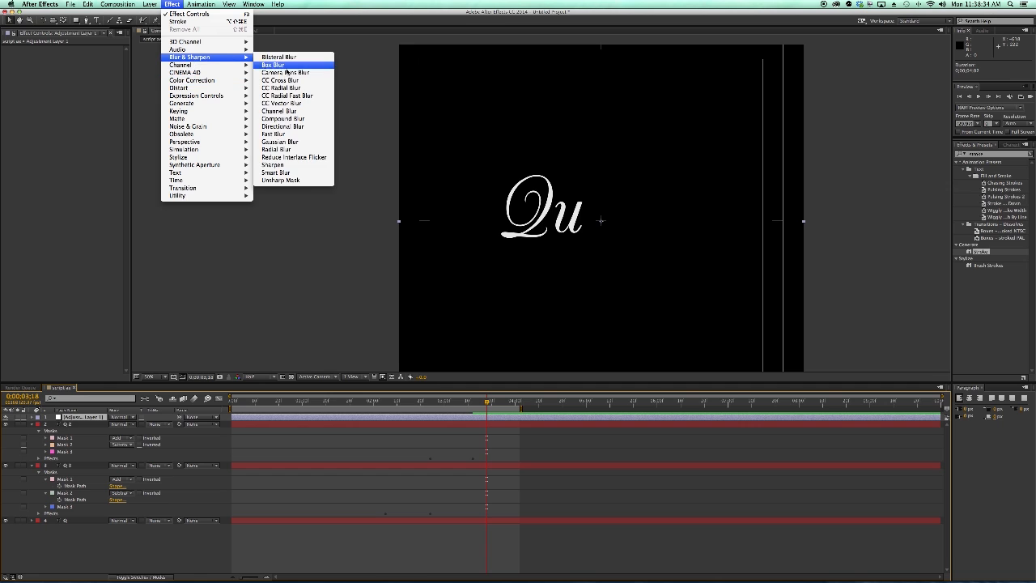
pyautogui.click(293, 143)
pyautogui.click(76, 55)
pyautogui.write('5')
pyautogui.press('Return')
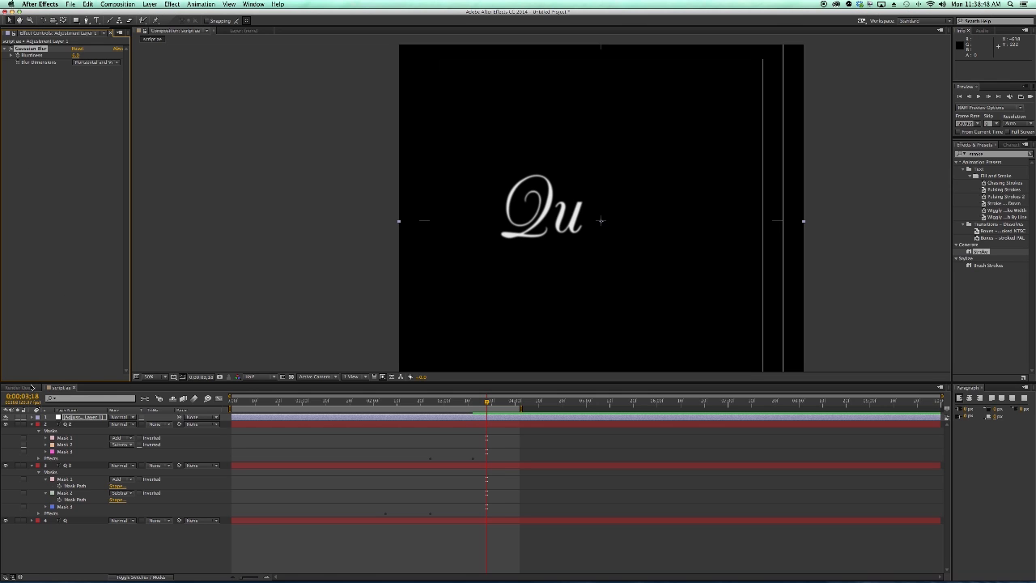
# Set the queued composition to output as QuickTime movie script ae on the Desktop and start the render.
pyautogui.click(31, 388)
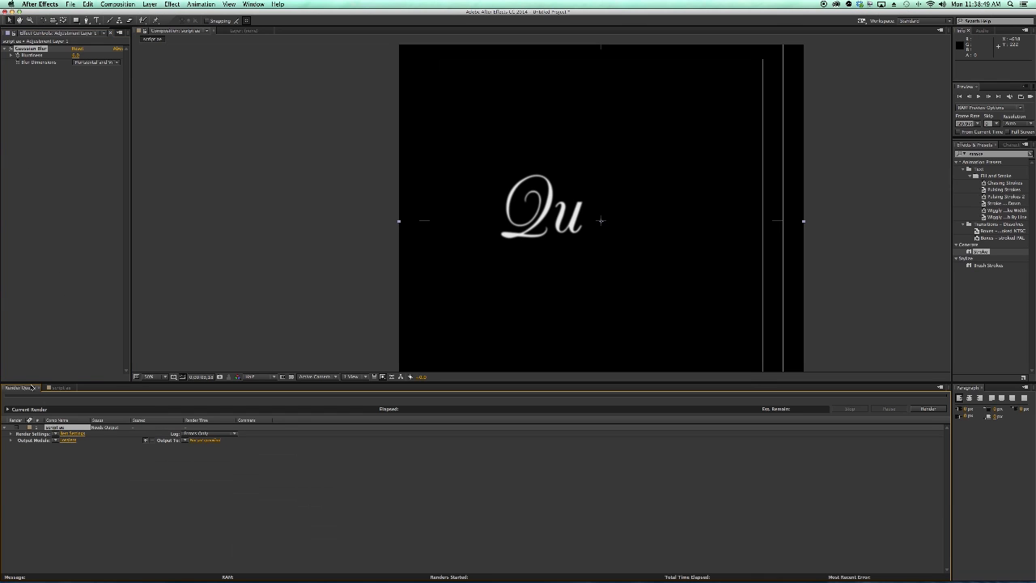
pyautogui.click(204, 441)
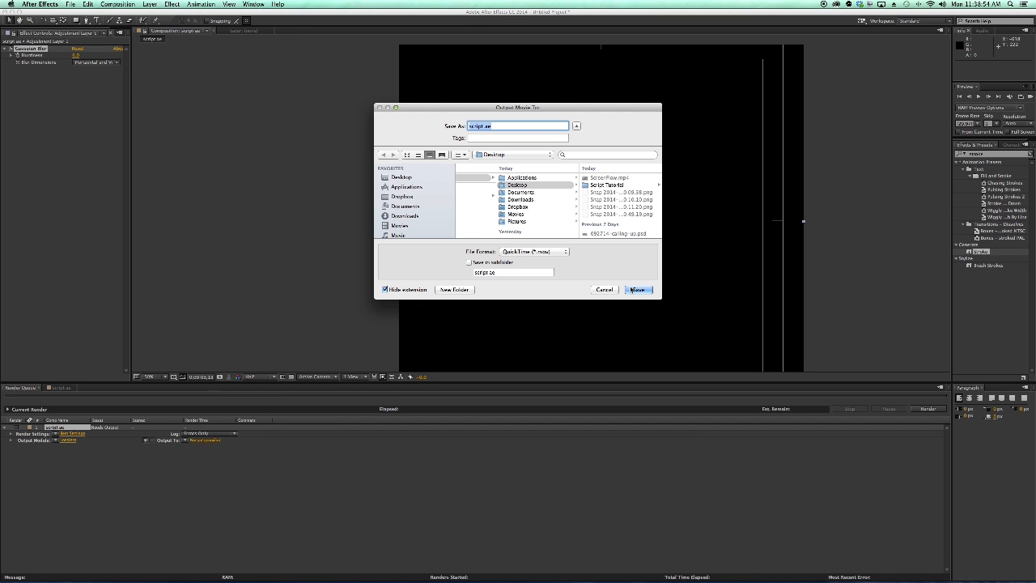
pyautogui.click(636, 290)
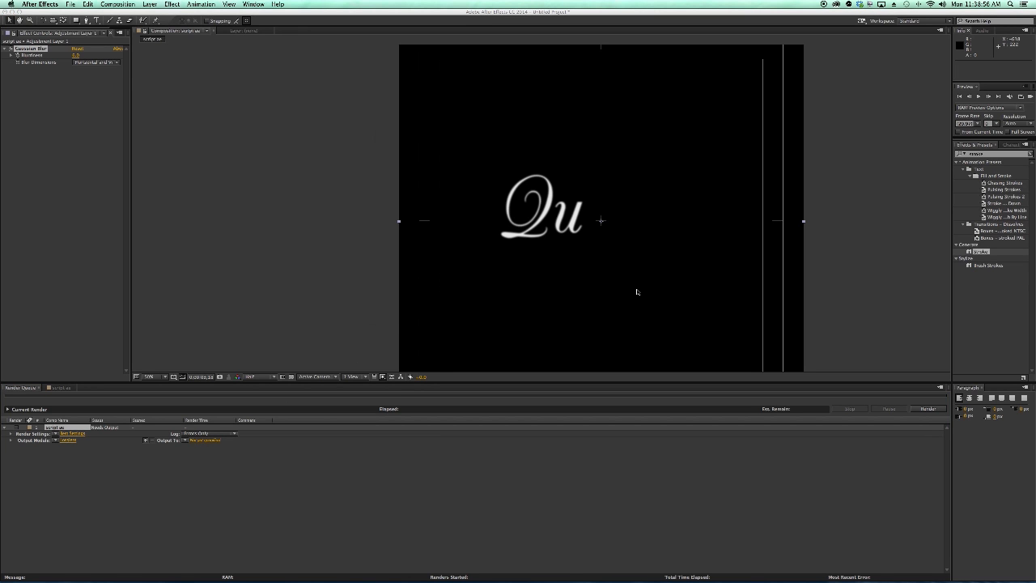
pyautogui.click(918, 410)
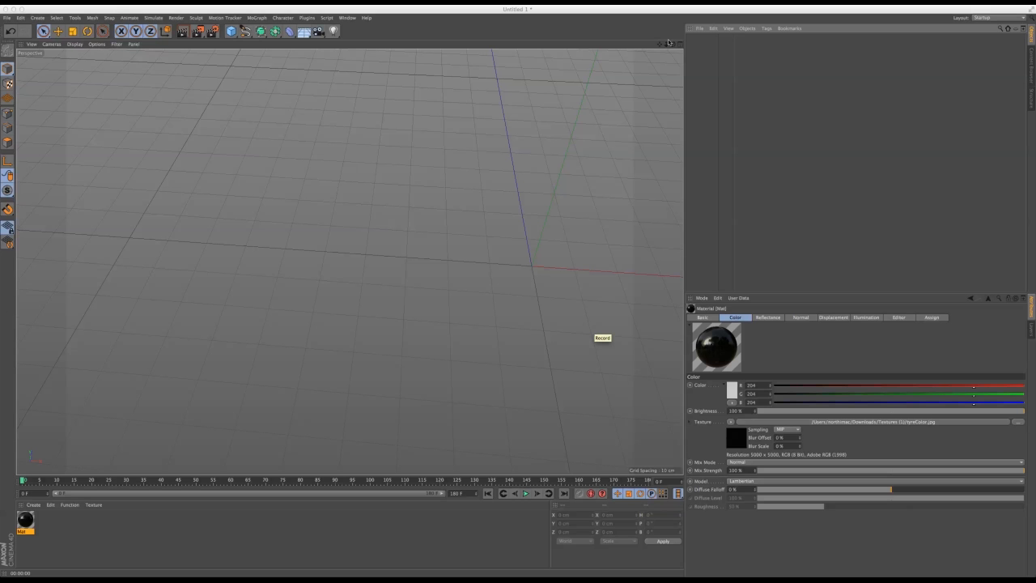
# Switch to Cinema 4D, add a plane object to the scene and apply the Mat material to it.
pyautogui.moveTo(674, 45); pyautogui.dragTo(348, 261)
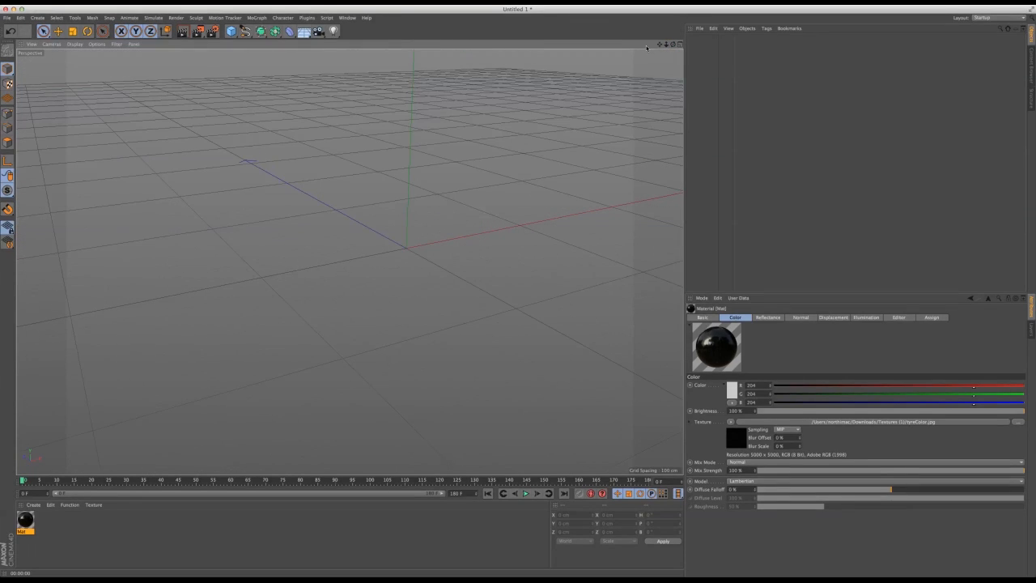
pyautogui.moveTo(660, 45); pyautogui.dragTo(349, 261)
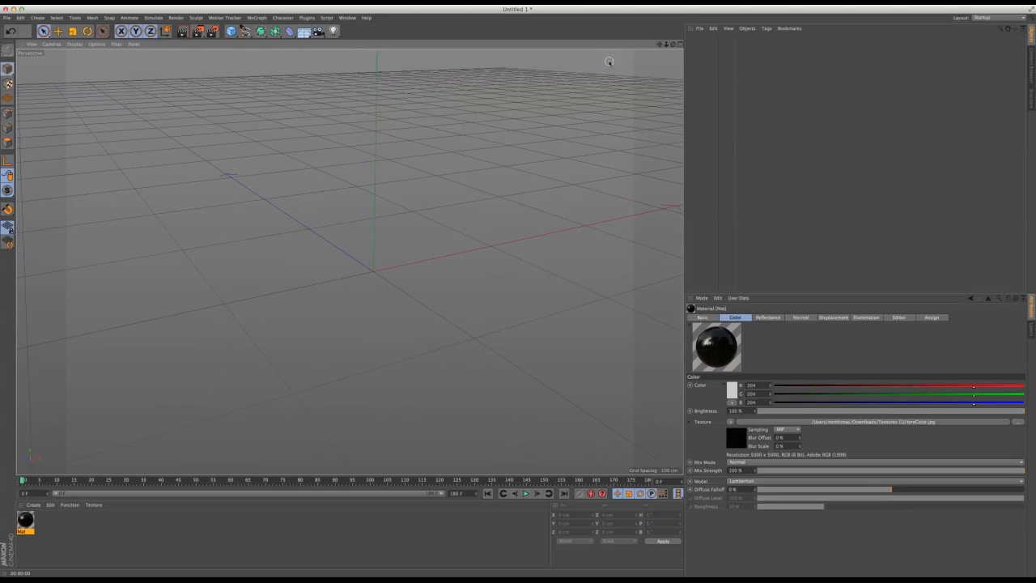
pyautogui.moveTo(231, 31); pyautogui.dragTo(308, 61)
pyautogui.moveTo(675, 45); pyautogui.dragTo(661, 44)
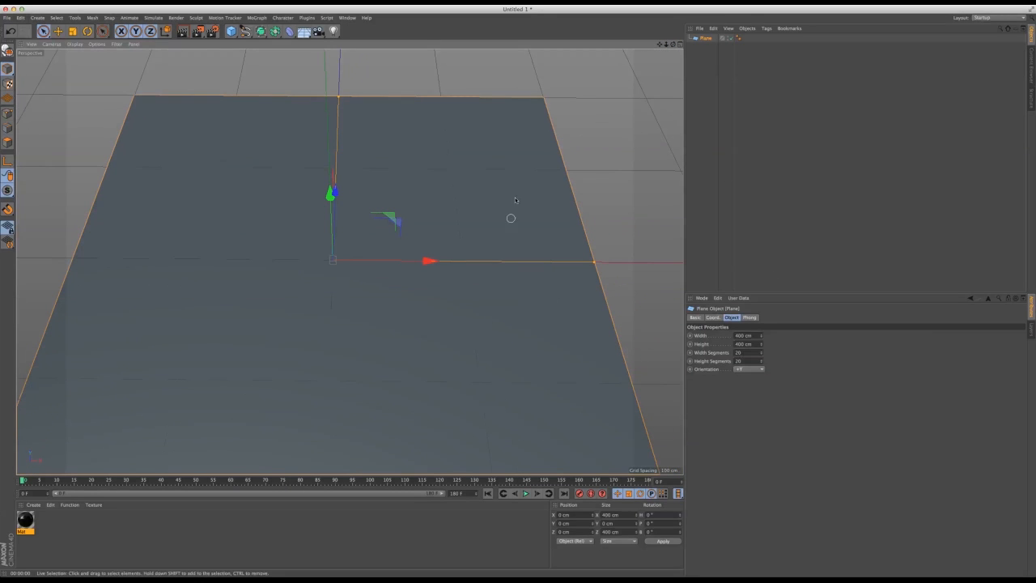
pyautogui.moveTo(675, 45); pyautogui.dragTo(673, 44)
pyautogui.moveTo(28, 519); pyautogui.dragTo(707, 39)
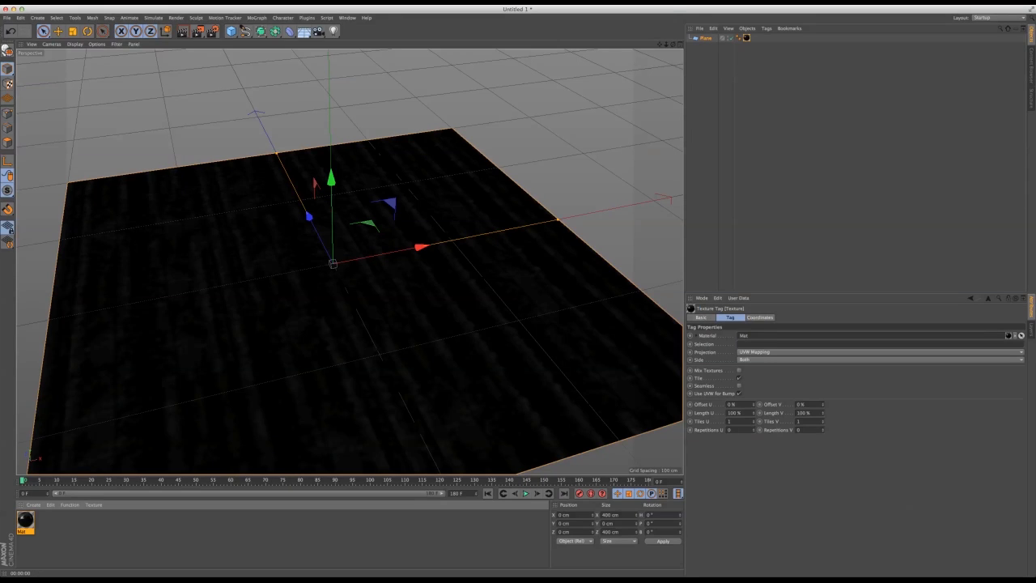
# Add a light and move it above and behind the plane, to about Y 105 cm and Z 358 cm.
pyautogui.moveTo(667, 43); pyautogui.dragTo(673, 50)
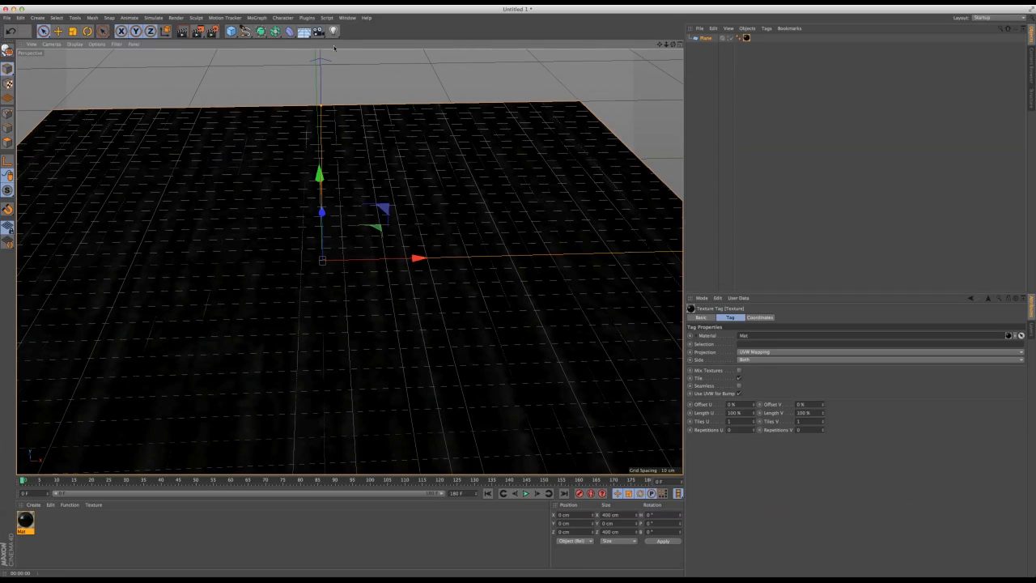
pyautogui.click(333, 30)
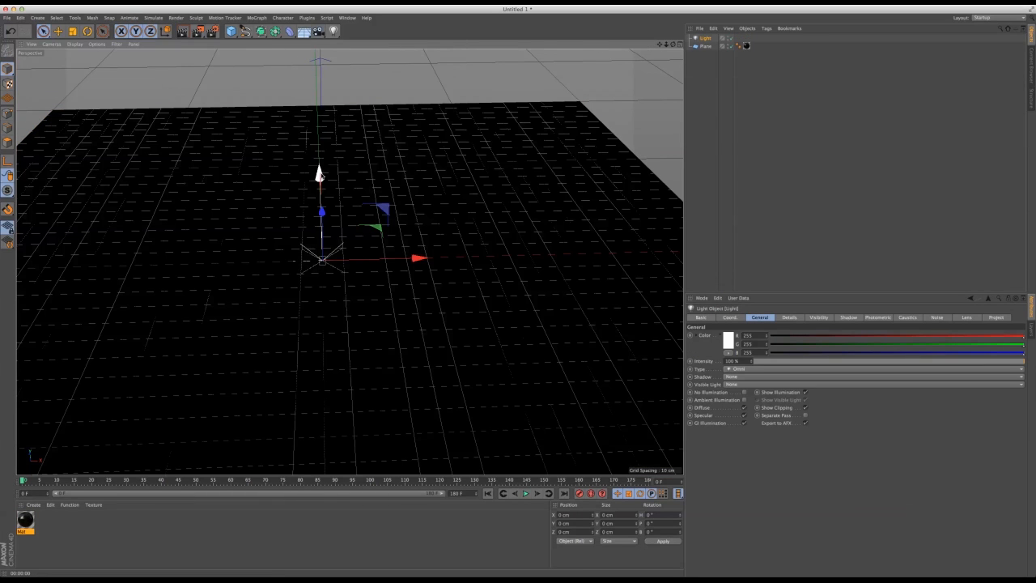
pyautogui.moveTo(325, 165); pyautogui.dragTo(315, 21)
pyautogui.moveTo(666, 44); pyautogui.dragTo(366, 73)
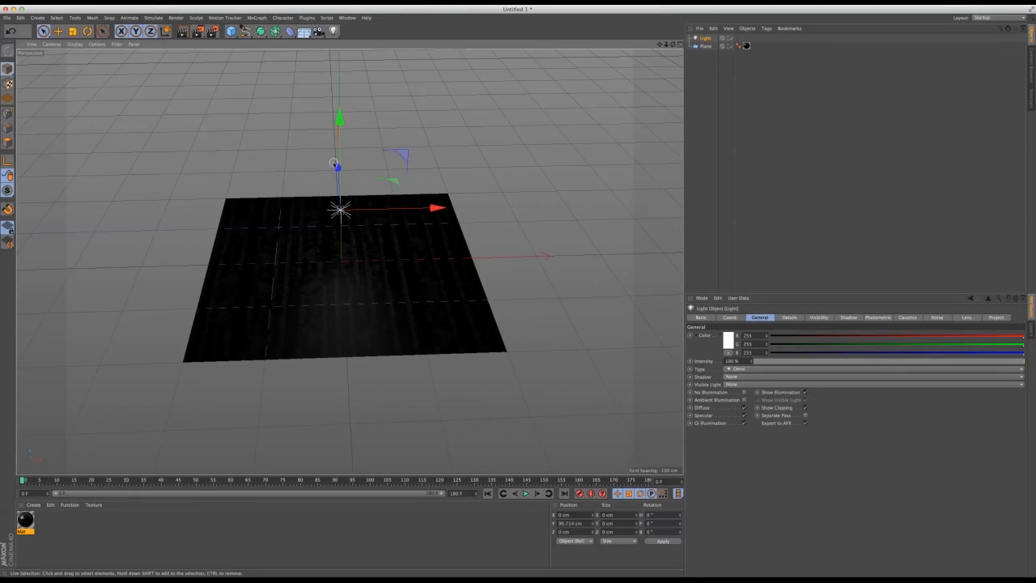
pyautogui.moveTo(341, 132); pyautogui.dragTo(365, 119)
pyautogui.moveTo(337, 160); pyautogui.dragTo(297, 82)
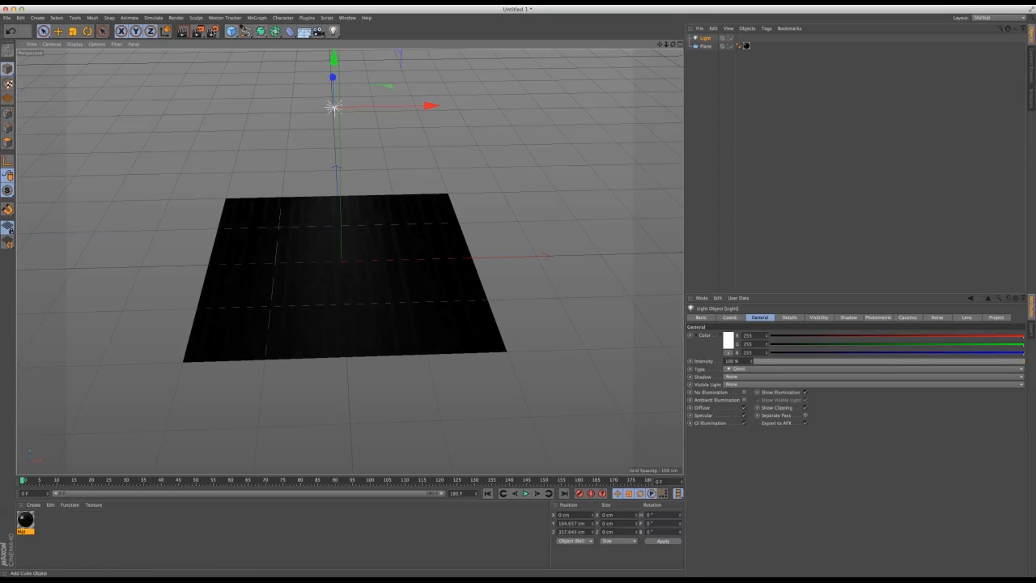
# Turn on the Interactive Render Region and set the light's intensity to 280%.
pyautogui.click(197, 32)
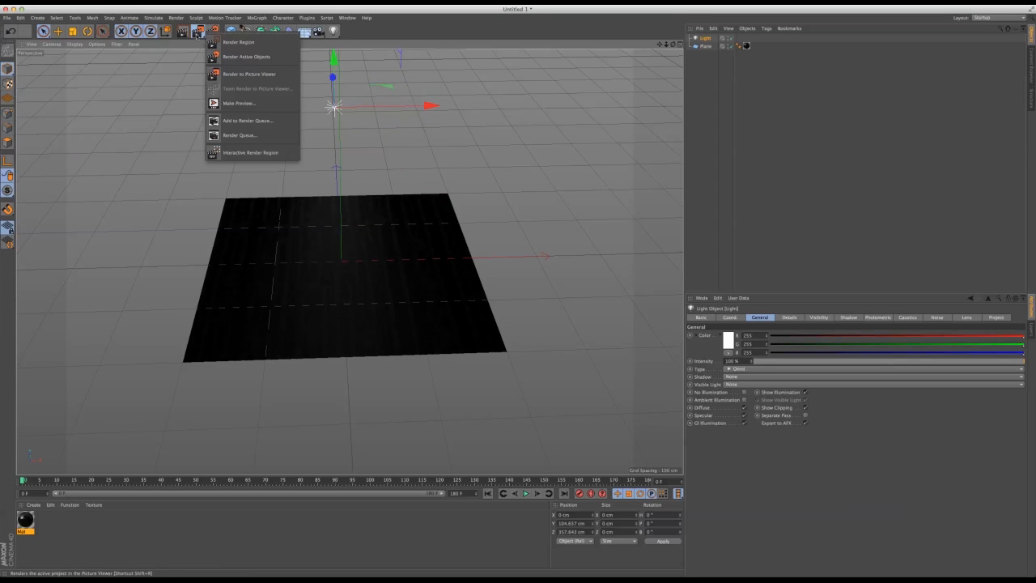
pyautogui.click(255, 152)
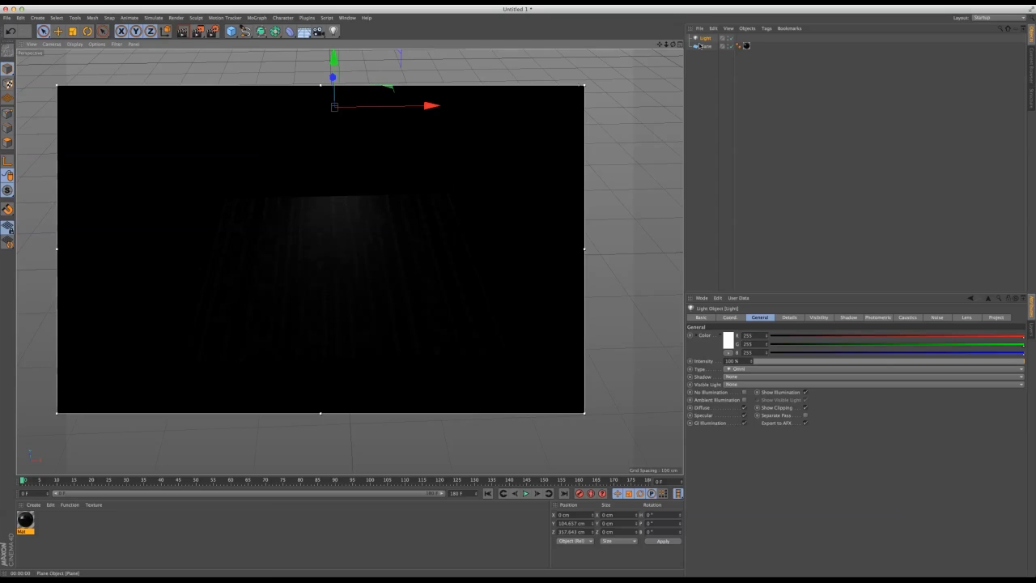
pyautogui.click(733, 360)
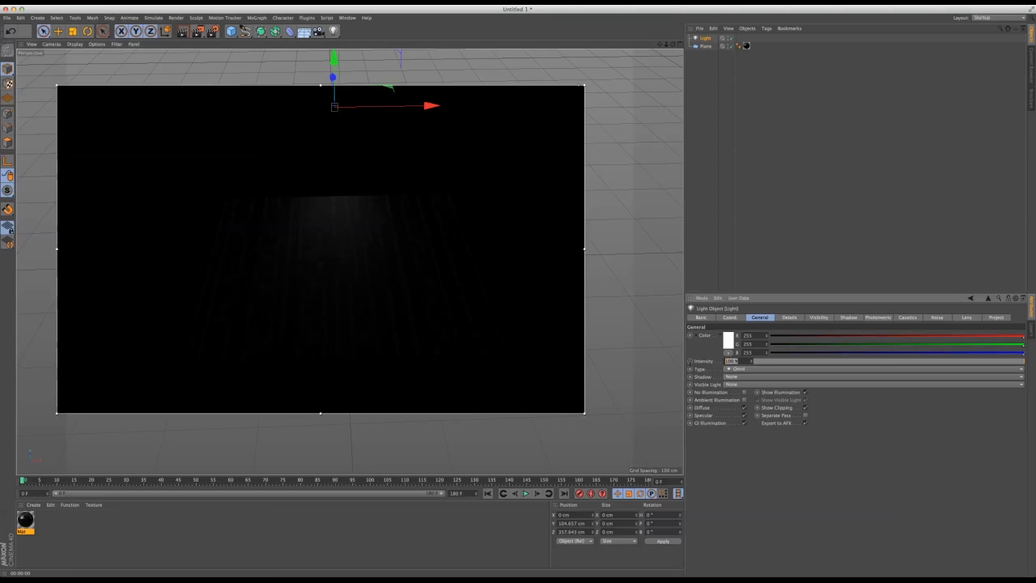
pyautogui.write('2')
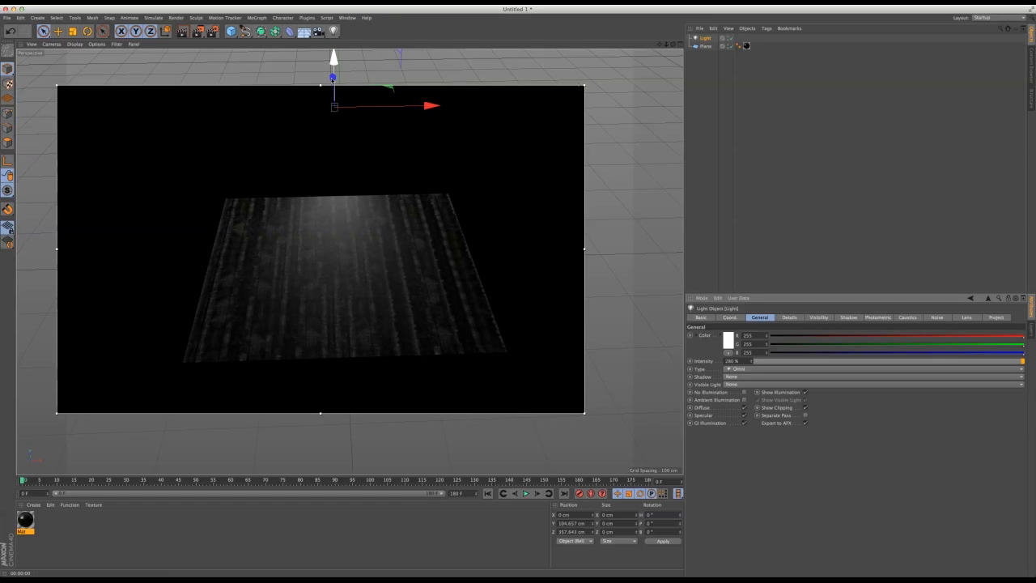
# Move the light farther back to about Z 679 cm and frame the plane closely in the render region.
pyautogui.moveTo(332, 78); pyautogui.dragTo(330, 54)
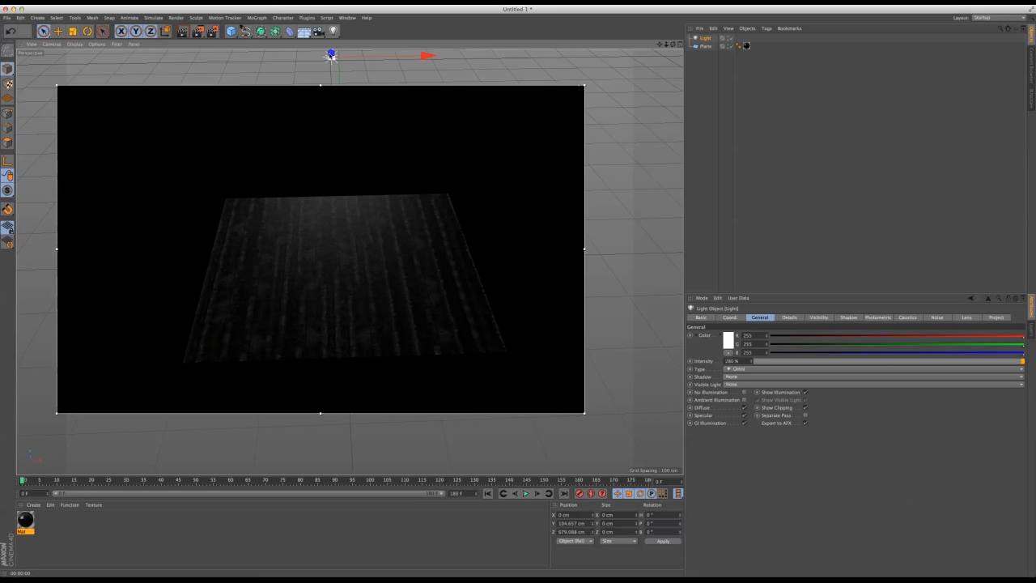
pyautogui.scroll(5, 350, 261)
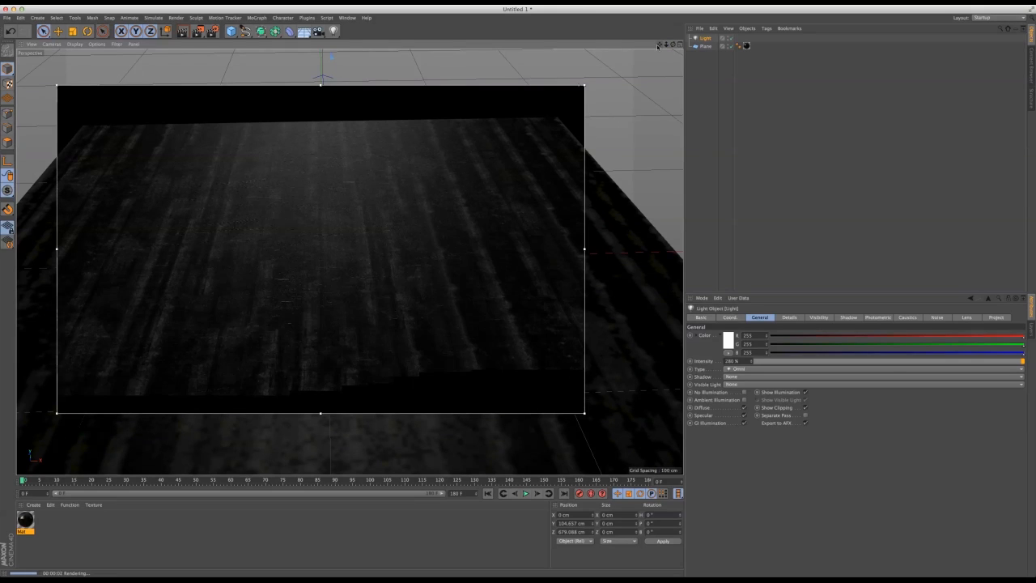
pyautogui.moveTo(657, 46); pyautogui.dragTo(630, 72)
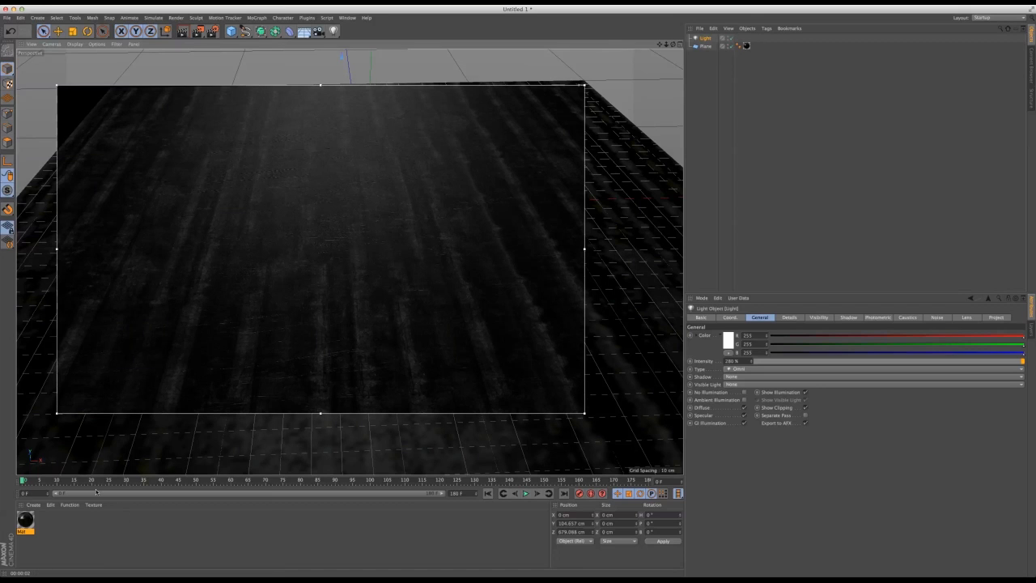
# Load script ae.mov from the Desktop as the Mat material's displacement texture, without copying it to the project location.
pyautogui.doubleClick(26, 520)
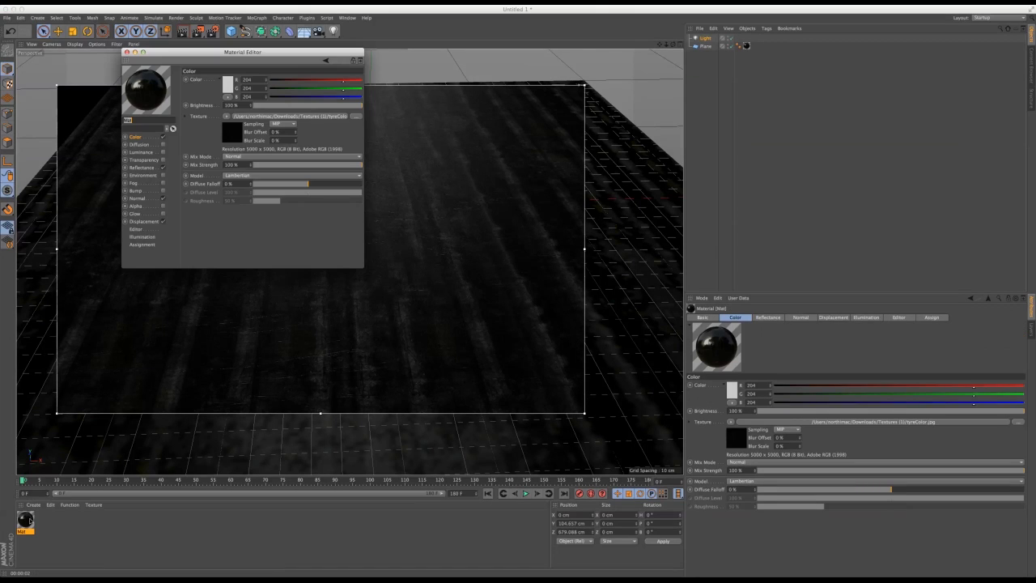
pyautogui.moveTo(265, 65); pyautogui.dragTo(812, 104)
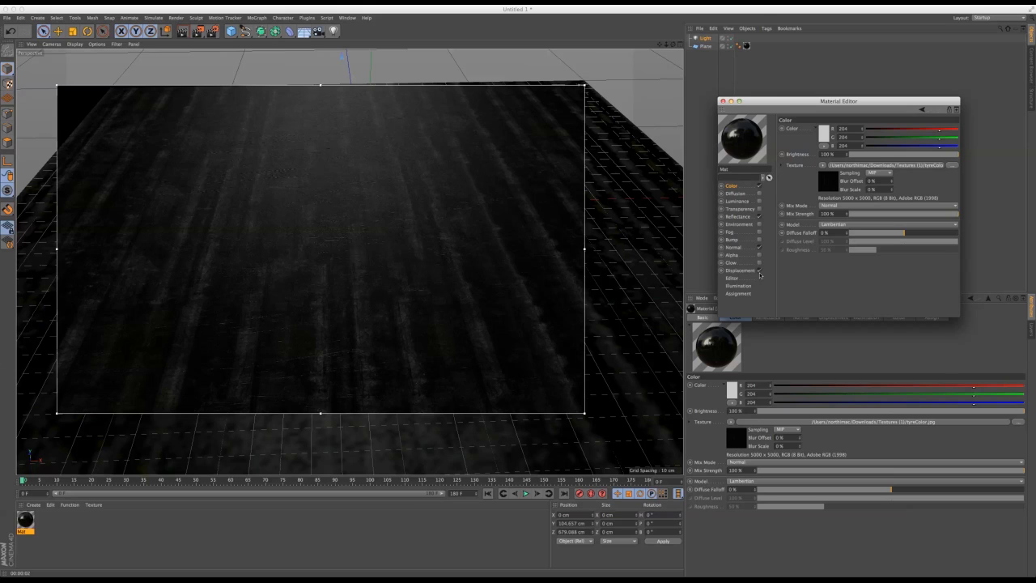
pyautogui.click(759, 271)
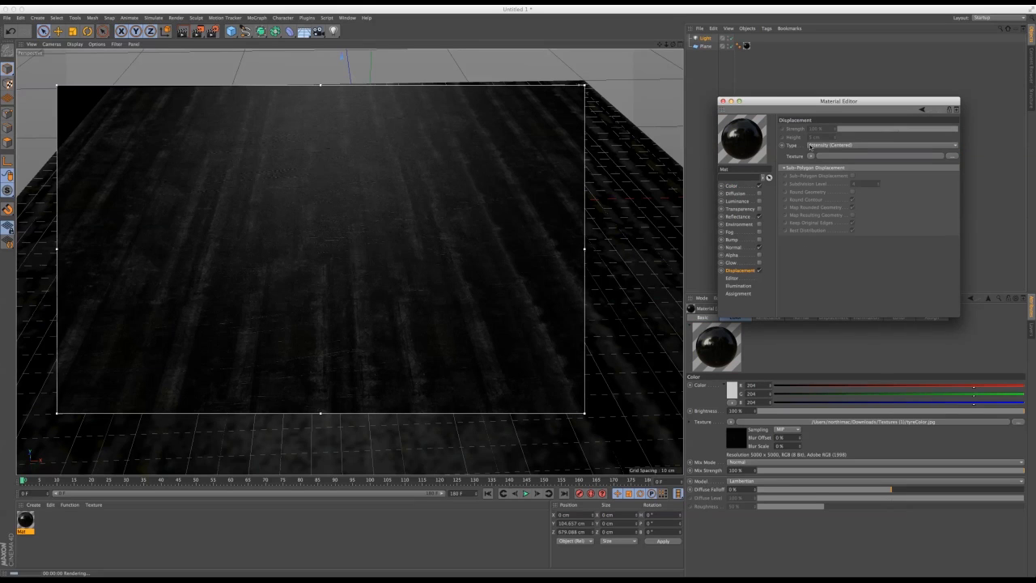
pyautogui.click(951, 156)
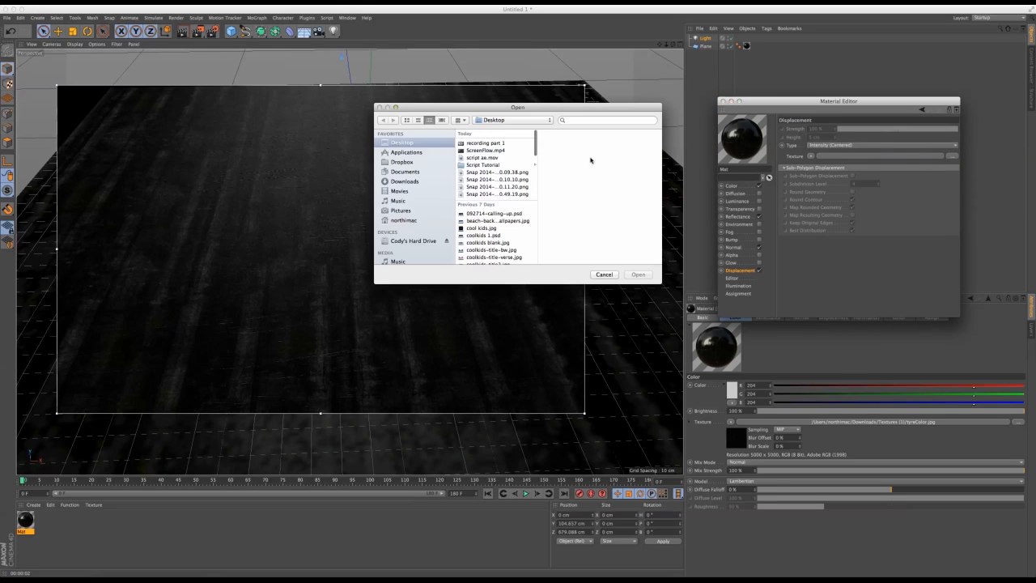
pyautogui.click(494, 159)
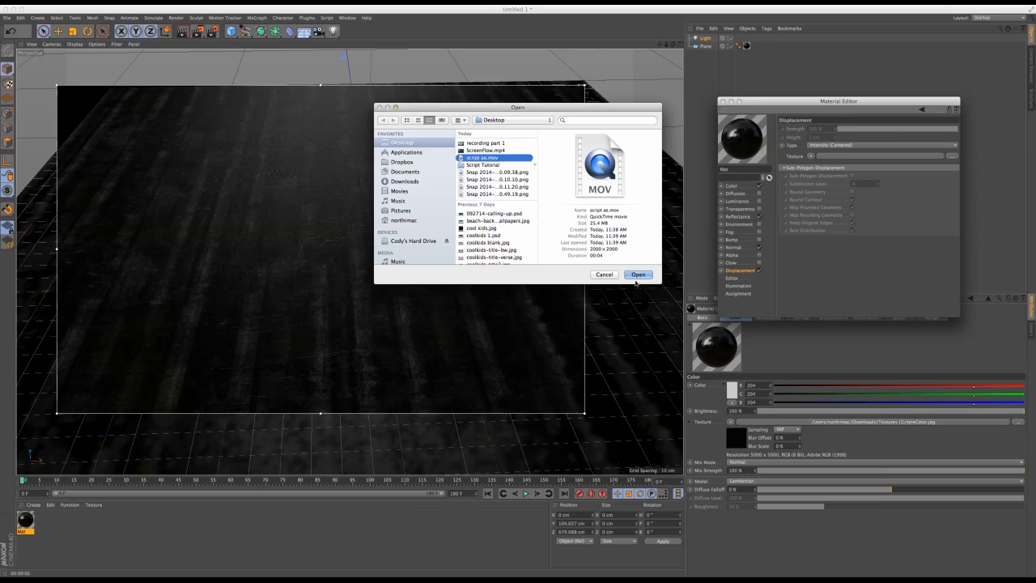
pyautogui.click(637, 275)
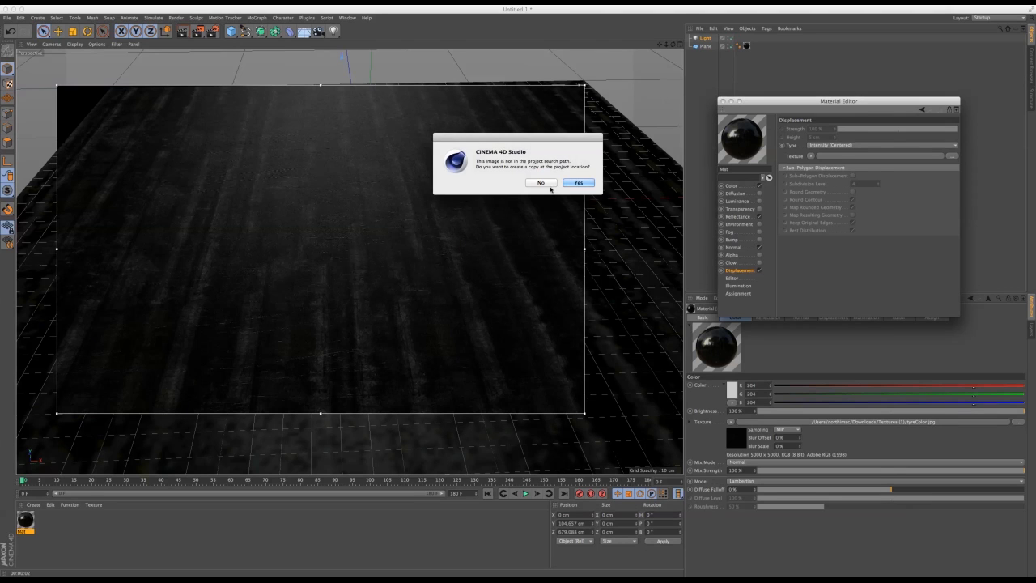
pyautogui.click(550, 187)
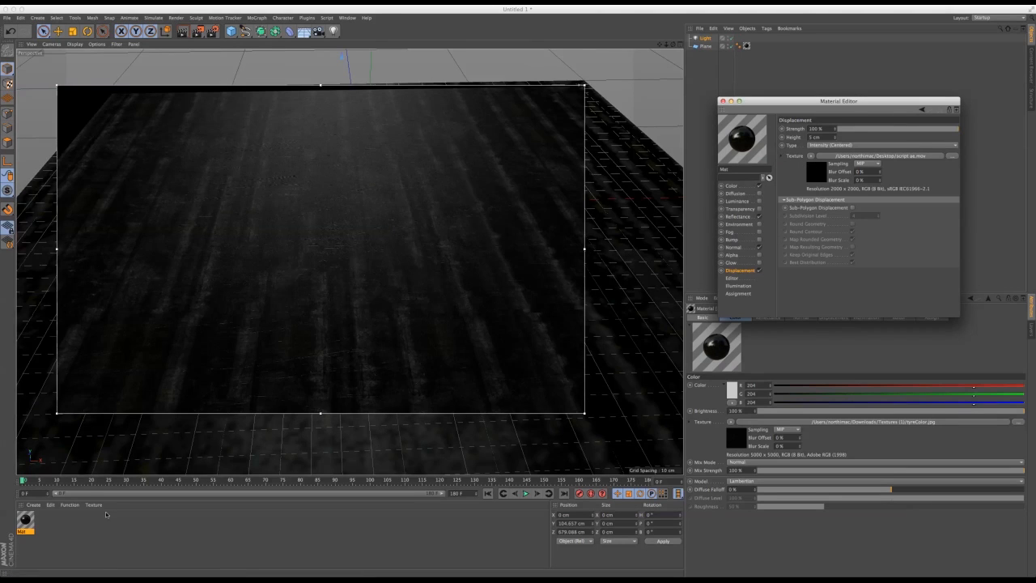
# At frame 180, lower the render region's quality and enable Sub-Polygon Displacement for the plane's material.
pyautogui.moveTo(582, 89); pyautogui.dragTo(579, 283)
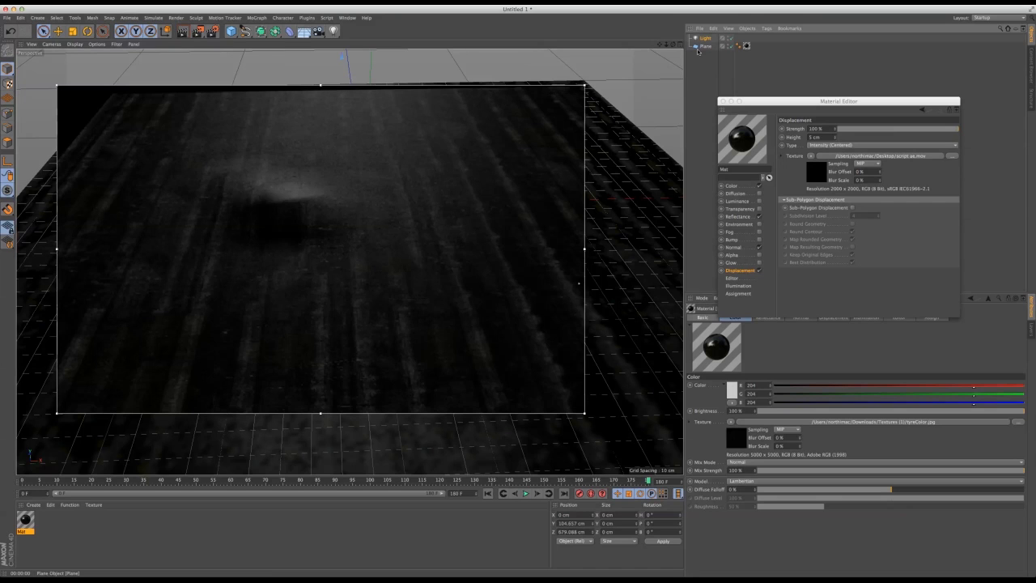
pyautogui.click(702, 48)
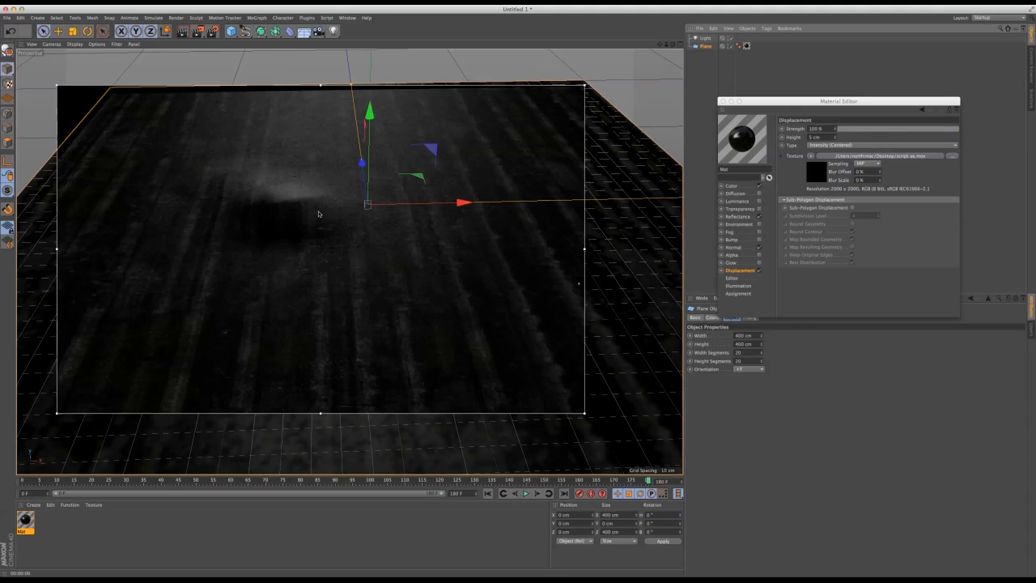
pyautogui.click(853, 207)
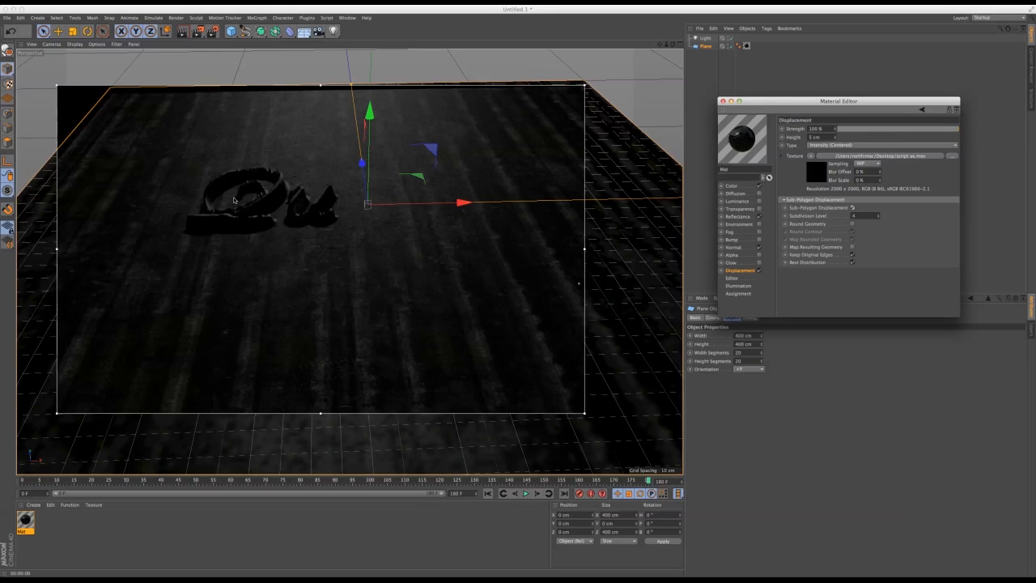
# Set the displacement's Subdivision Level to 7 and raise the interactive render region's quality to maximum.
pyautogui.click(878, 215)
pyautogui.click(878, 214)
pyautogui.click(878, 214)
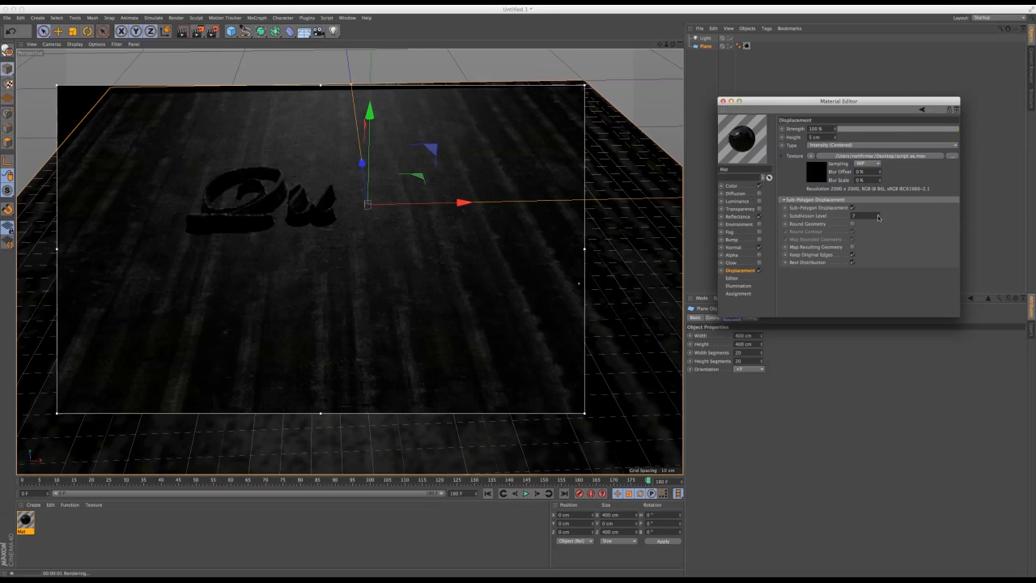
pyautogui.click(878, 215)
pyautogui.click(878, 218)
pyautogui.click(878, 217)
pyautogui.click(878, 216)
pyautogui.click(878, 216)
pyautogui.moveTo(579, 283); pyautogui.dragTo(579, 85)
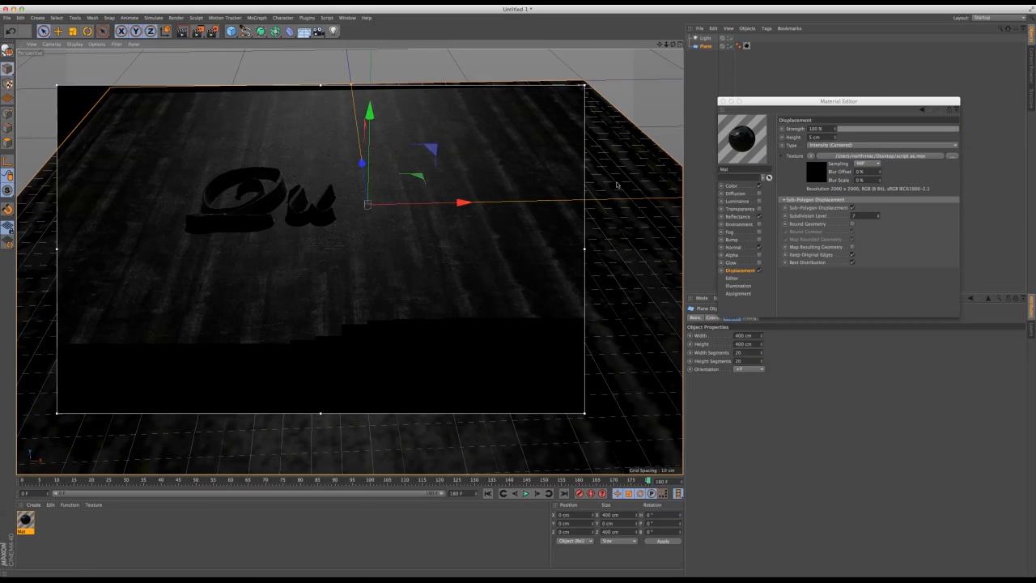
# Set the displacement height to 3 cm and strength to 44%, with the render region's quality reduced.
pyautogui.click(813, 136)
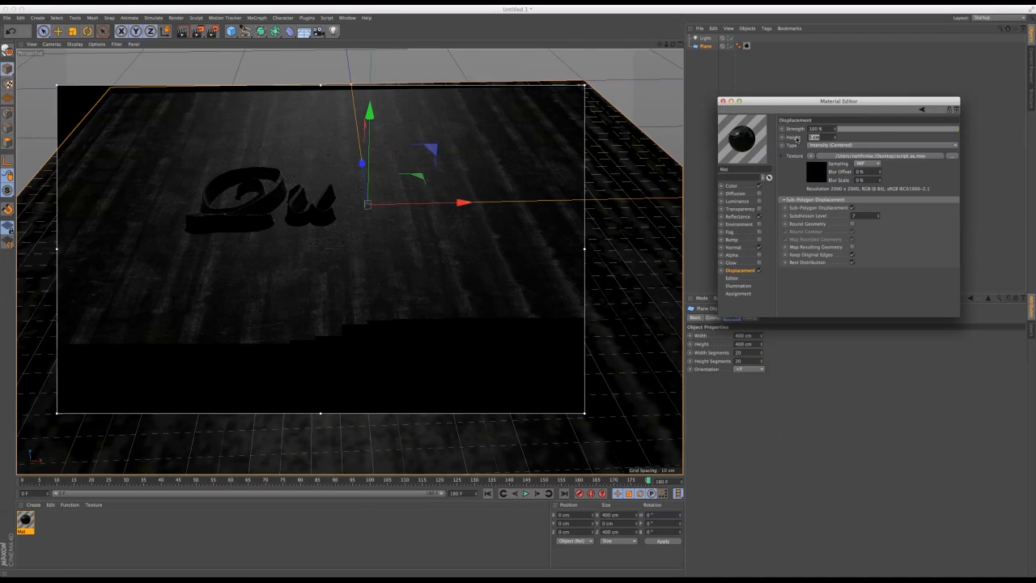
pyautogui.write('3')
pyautogui.hotkey('ctrl', 'r')
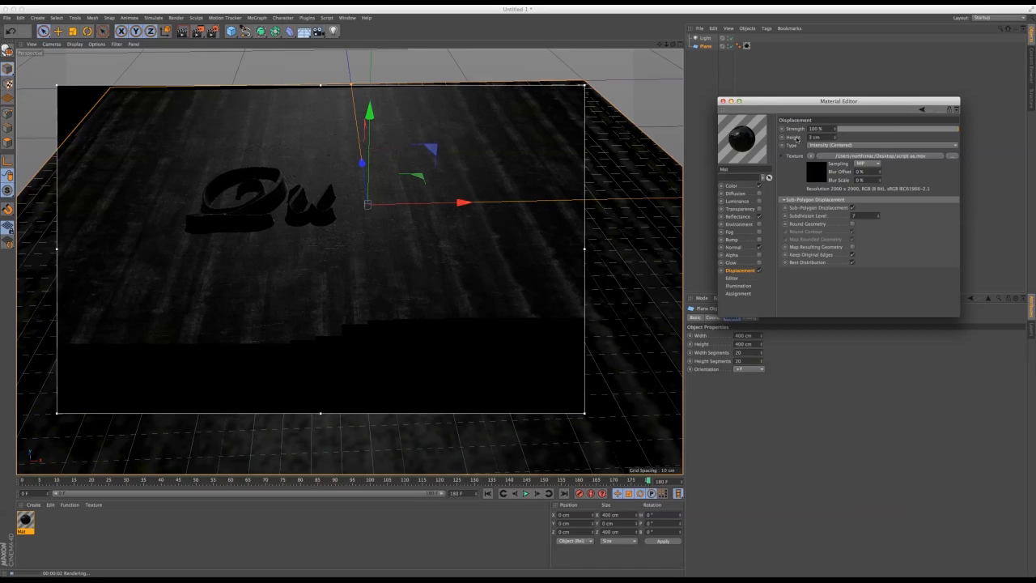
pyautogui.moveTo(580, 86); pyautogui.dragTo(579, 156)
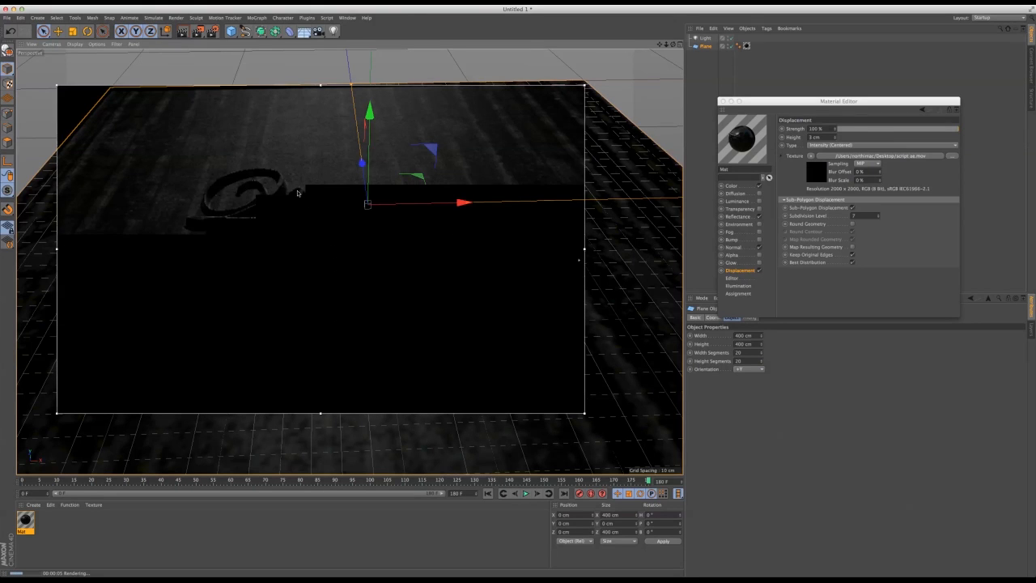
pyautogui.moveTo(935, 129); pyautogui.dragTo(926, 132)
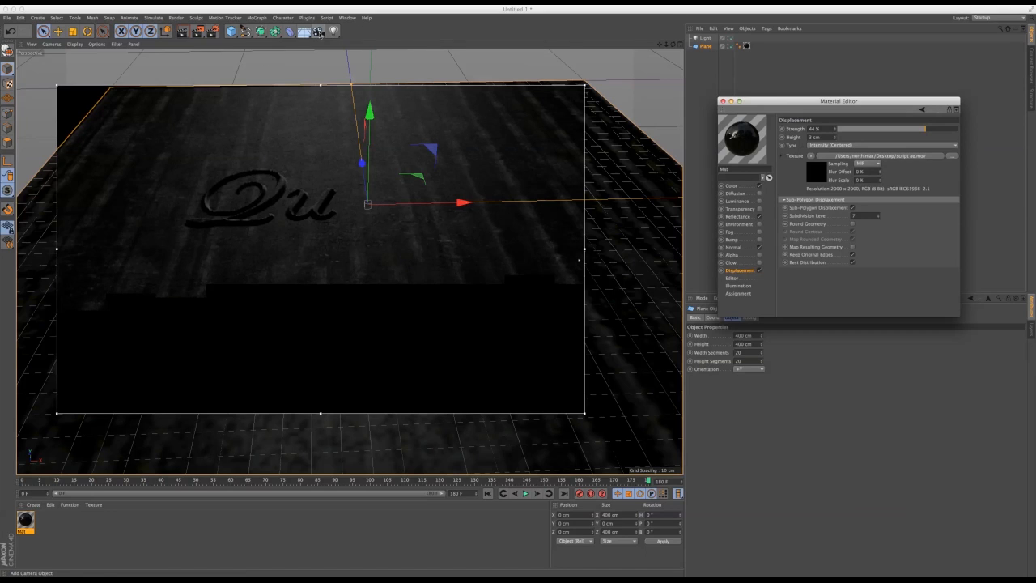
# Add a camera, look through it at frame 134, and move it in close to view the "Qu" lettering at an angle.
pyautogui.click(320, 32)
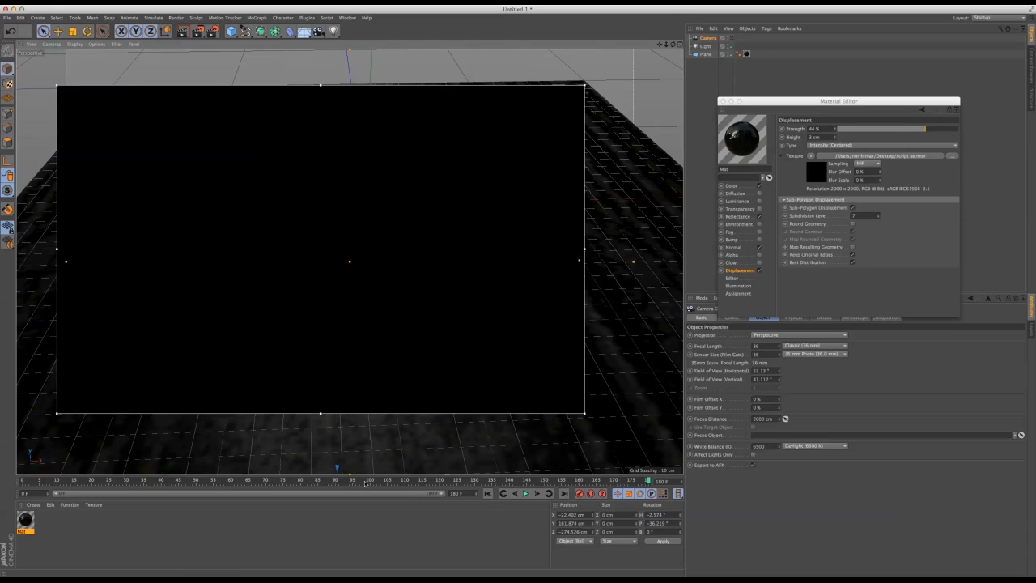
pyautogui.moveTo(365, 484); pyautogui.dragTo(490, 518)
pyautogui.click(731, 38)
pyautogui.moveTo(666, 44); pyautogui.dragTo(667, 51)
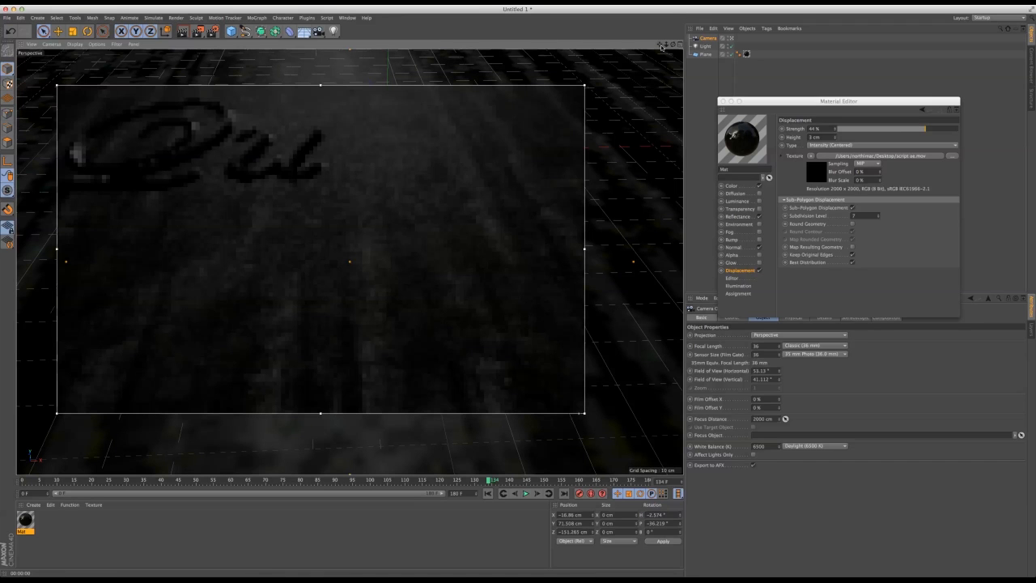
pyautogui.moveTo(661, 47); pyautogui.dragTo(676, 47)
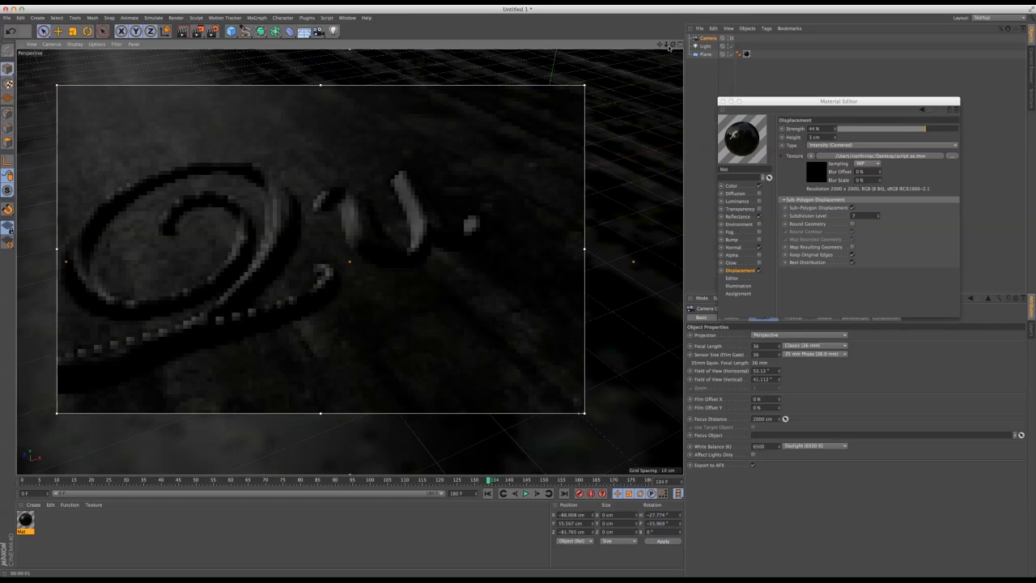
pyautogui.moveTo(661, 46); pyautogui.dragTo(657, 50)
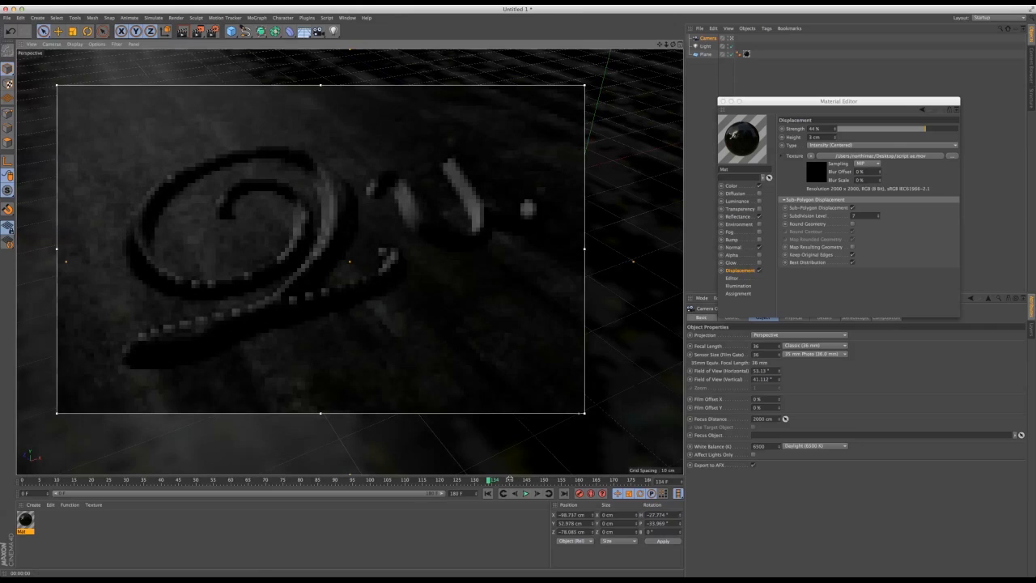
# Keyframe the camera's current view at frame 0 and a view of the finished lettering from the opposite angle at frame 180.
pyautogui.moveTo(490, 480); pyautogui.dragTo(23, 480)
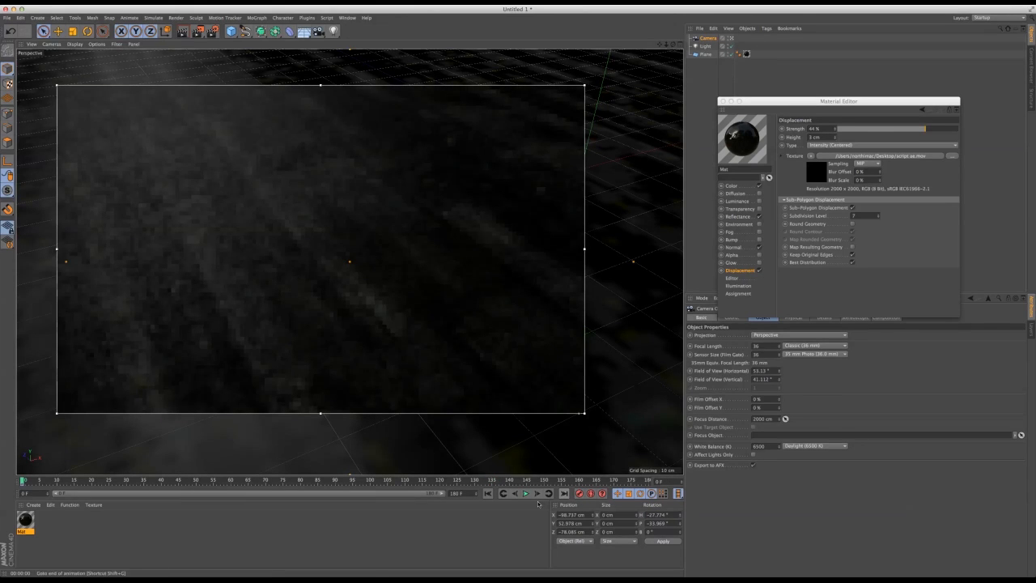
pyautogui.press('F8')
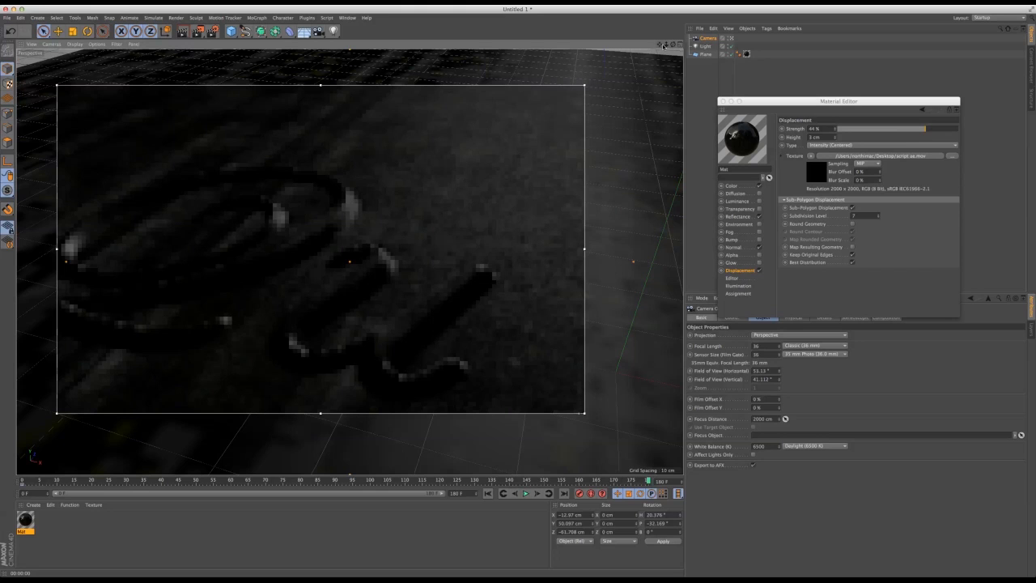
pyautogui.hotkey('ctrl', 'r')
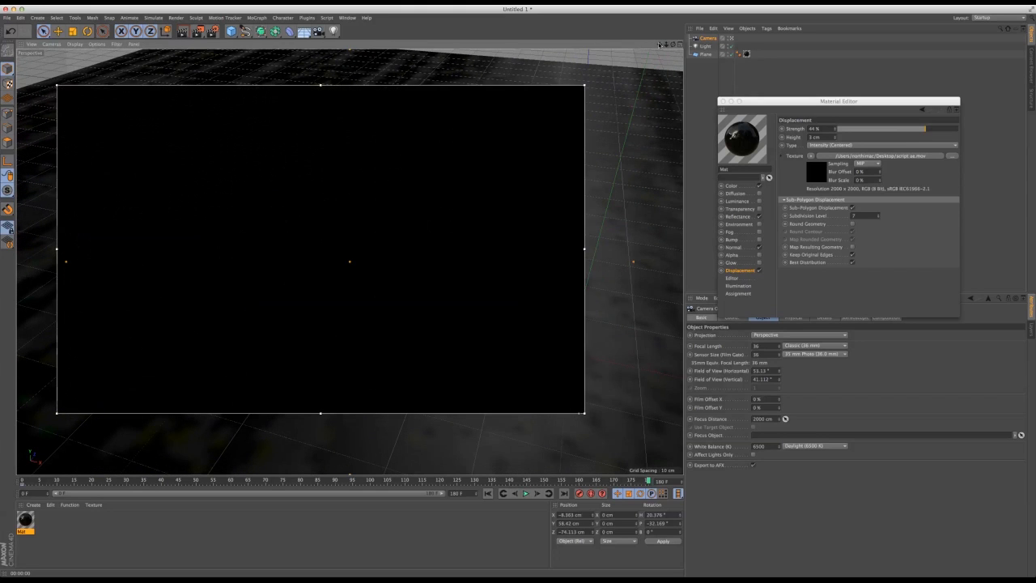
pyautogui.moveTo(659, 46)
pyautogui.mouseDown()
pyautogui.moveTo(658, 35)
pyautogui.moveTo(673, 46)
pyautogui.mouseUp()
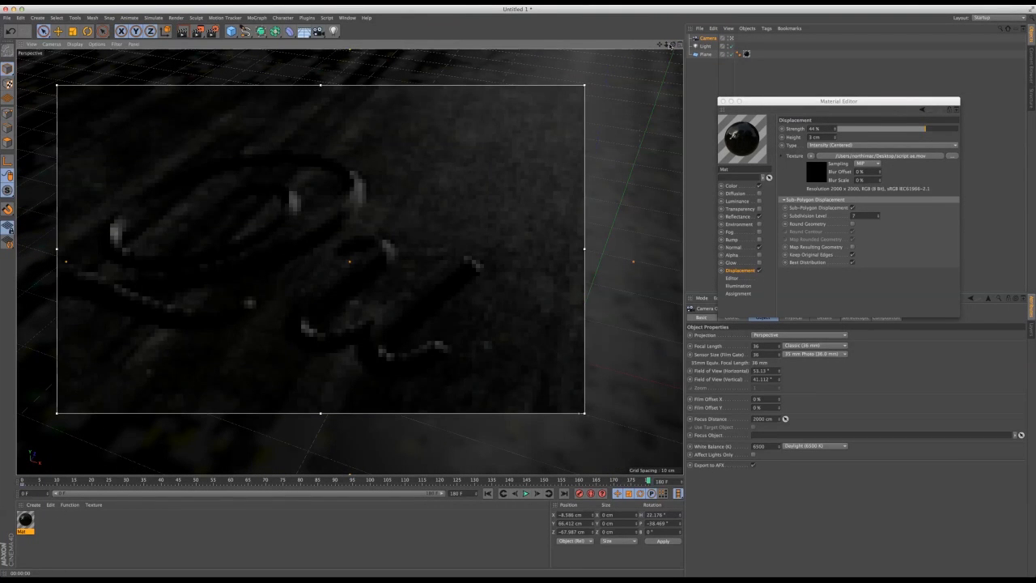
pyautogui.moveTo(666, 45); pyautogui.dragTo(680, 27)
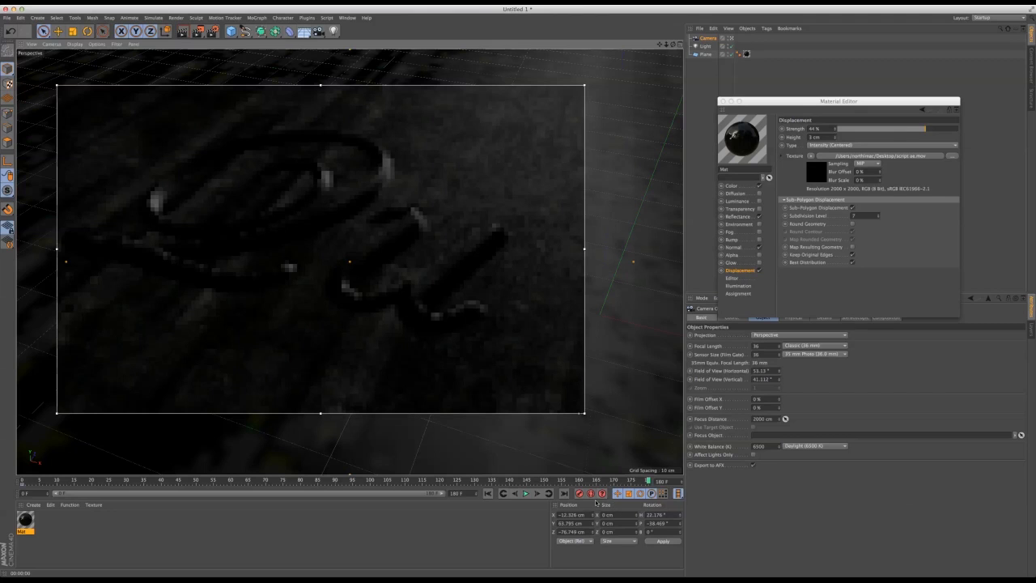
# Preview the camera move in the viewport and render frames 0 to 180 in the Picture Viewer.
pyautogui.click(525, 492)
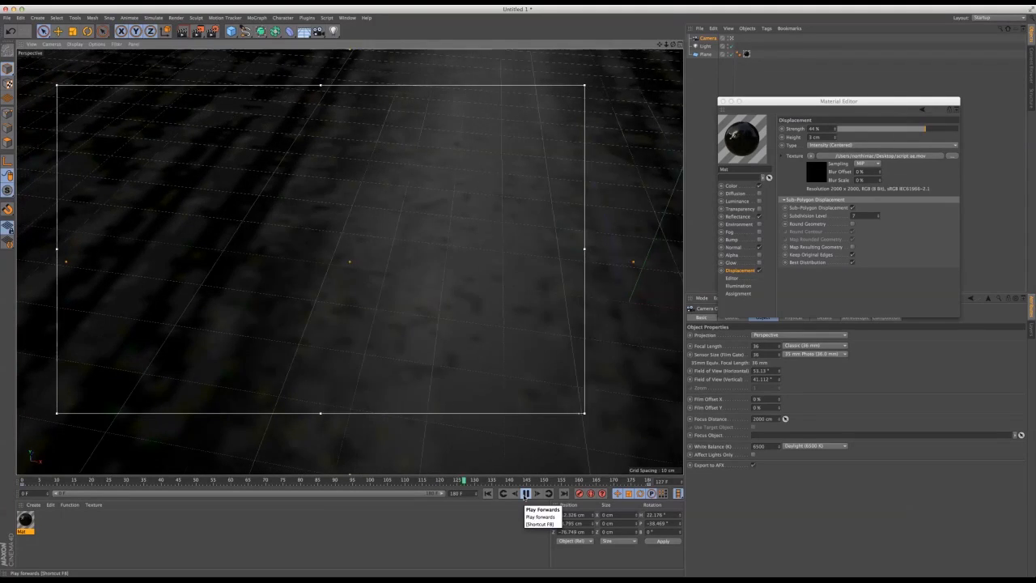
pyautogui.click(525, 493)
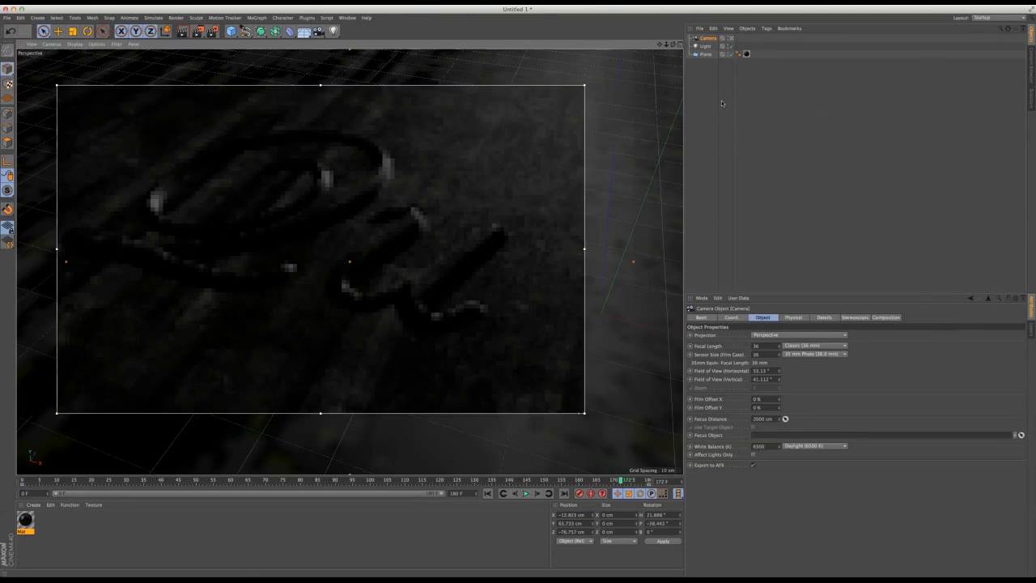
pyautogui.click(721, 102)
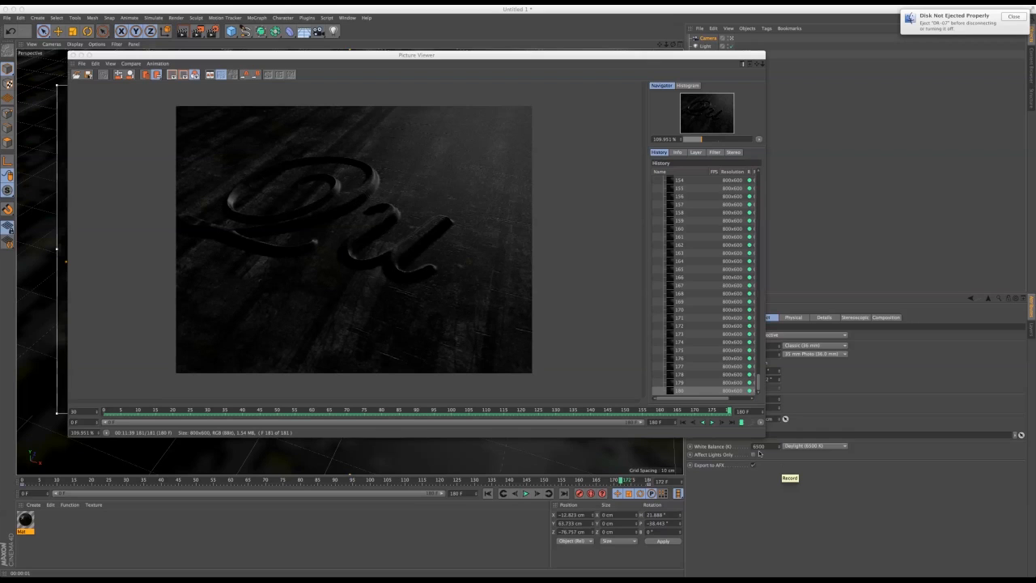
# Scrub and play the rendered frames from frame 0 to examine the lettering's displacement and the camera move.
pyautogui.moveTo(729, 411); pyautogui.dragTo(233, 432)
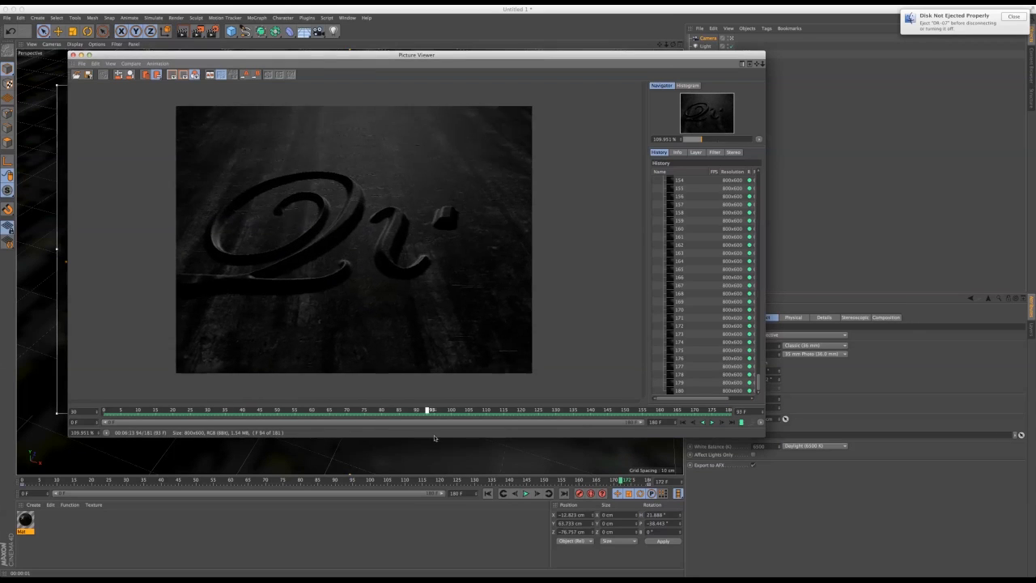
pyautogui.click(51, 440)
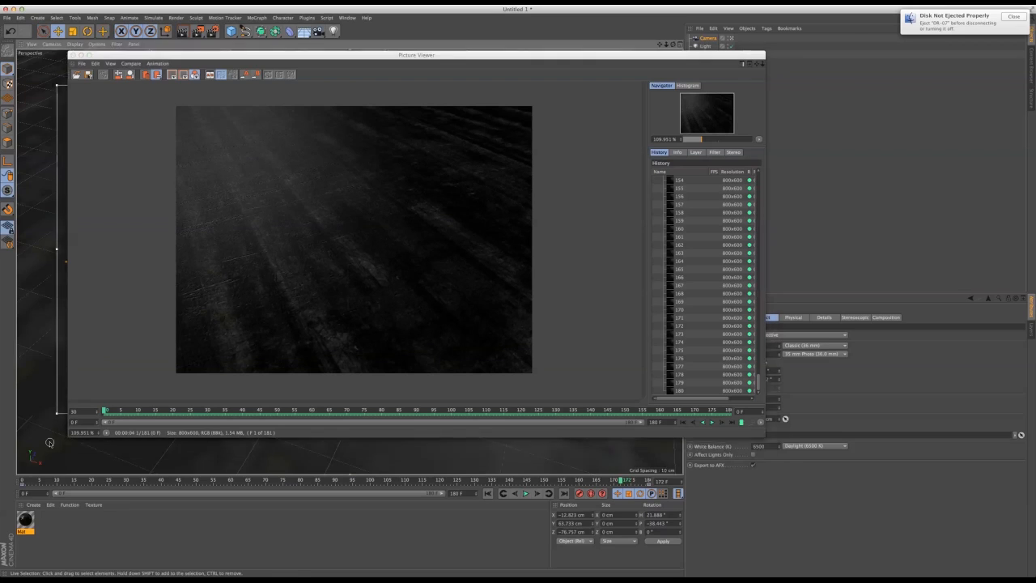
pyautogui.press('e')
pyautogui.click(297, 199)
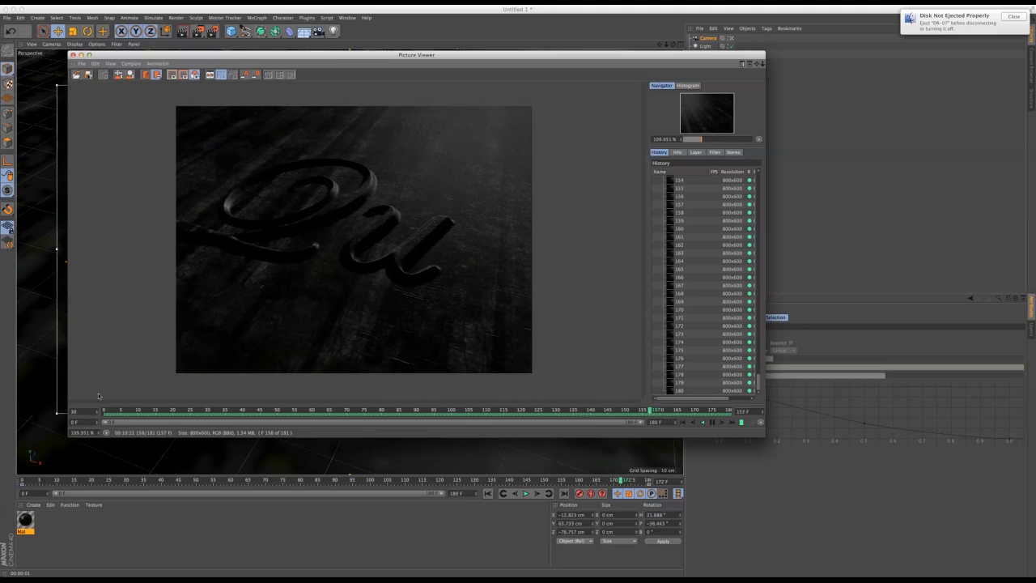
pyautogui.click(124, 411)
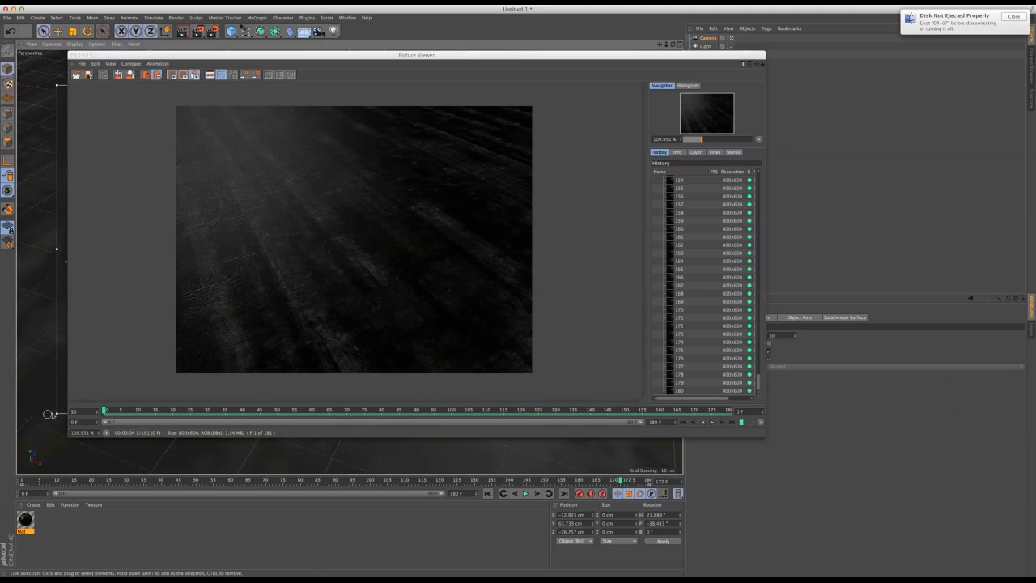